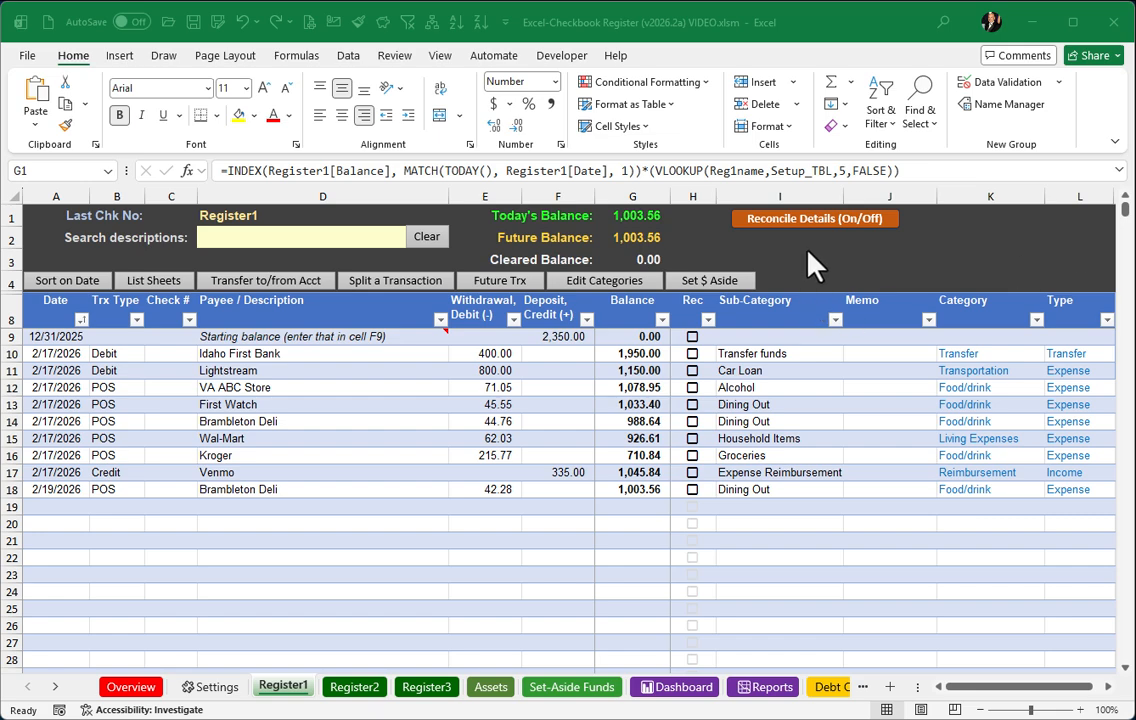
pyautogui.click(805, 218)
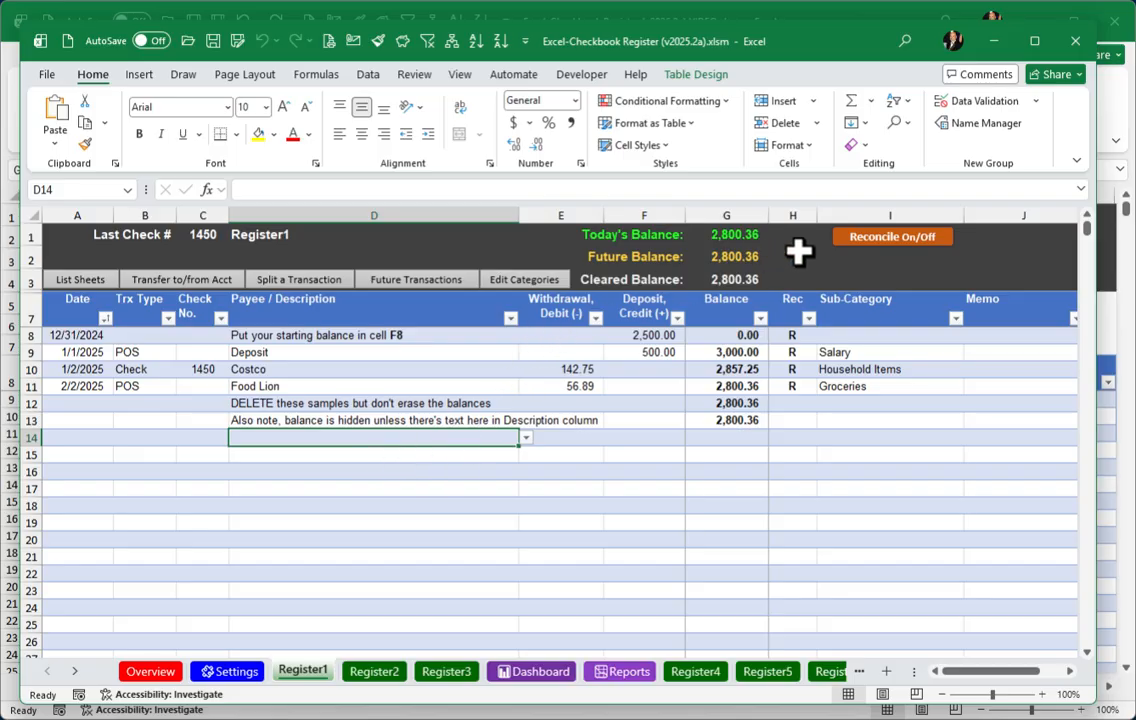
pyautogui.click(887, 240)
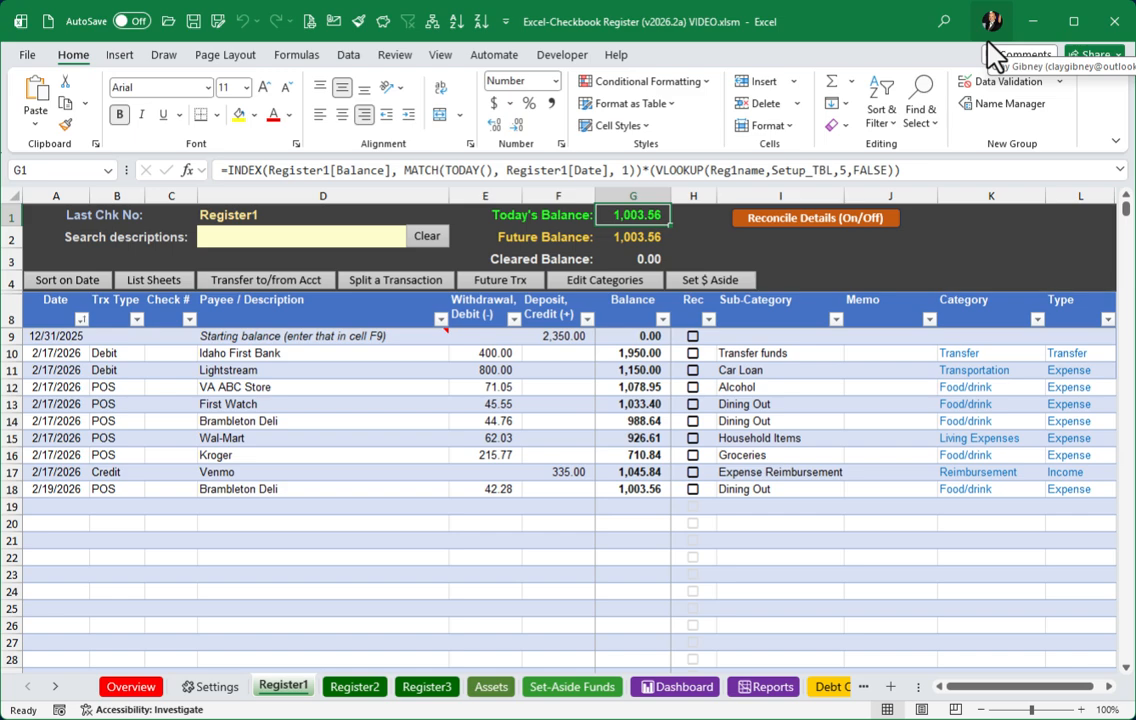
pyautogui.click(247, 526)
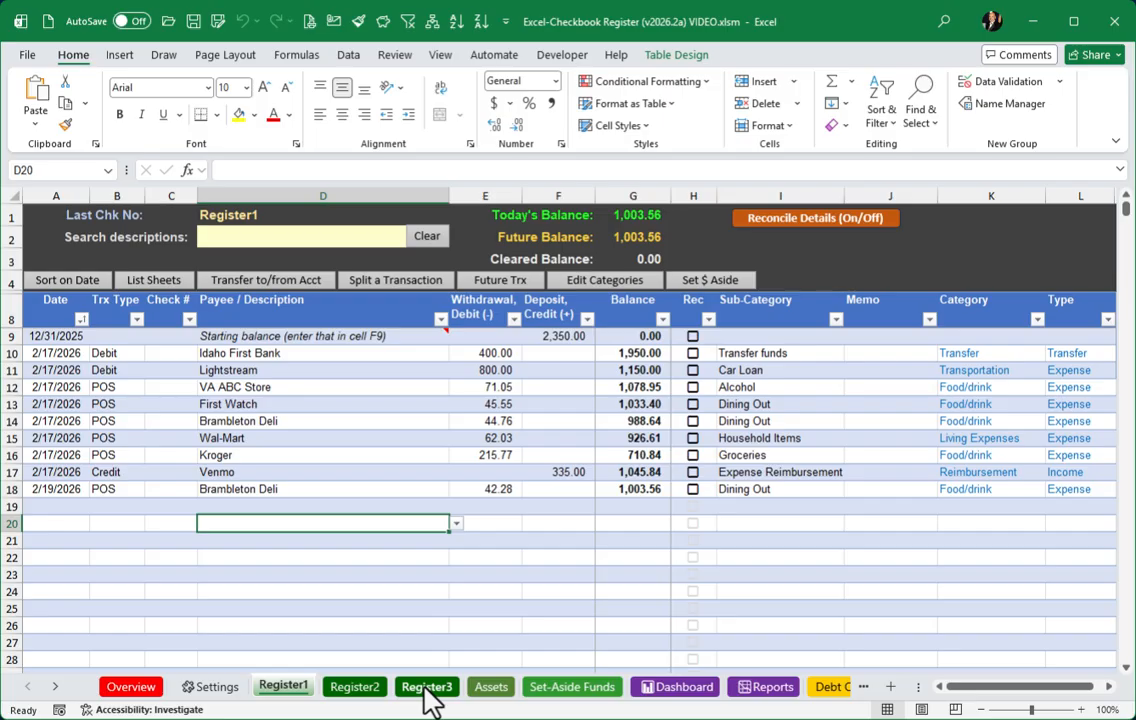
# Create a copy of the Register3 sheet and place it before the Assets sheet.
pyautogui.click(372, 690)
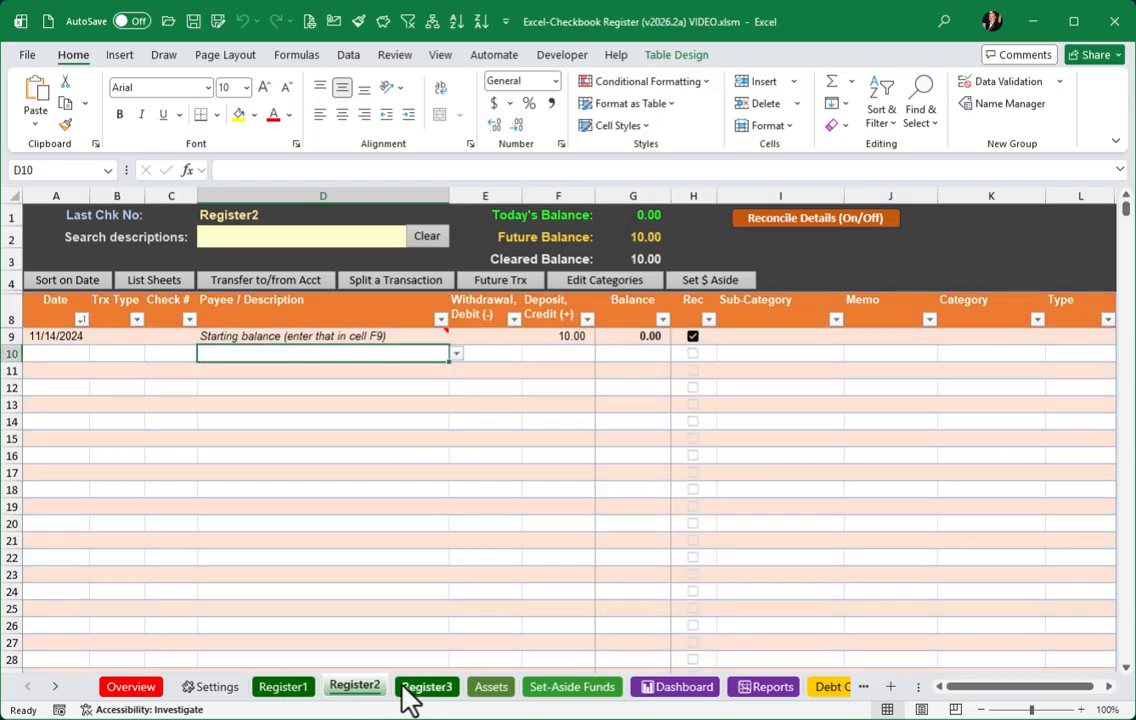
pyautogui.click(426, 690)
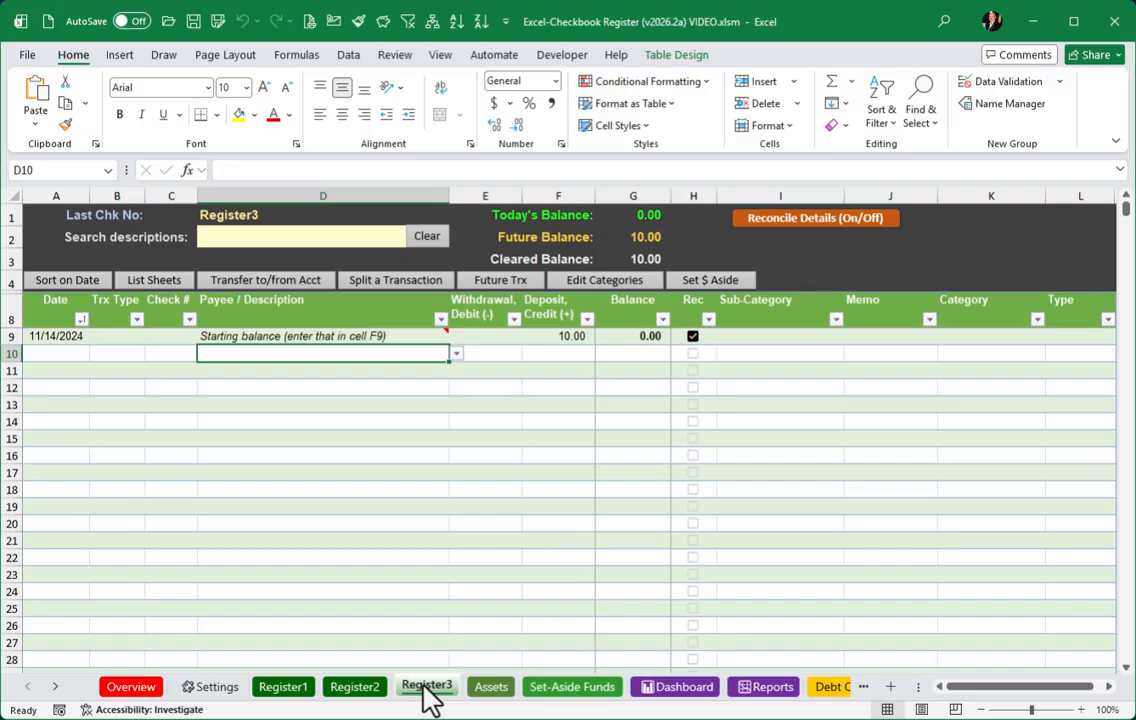
pyautogui.rightClick(432, 686)
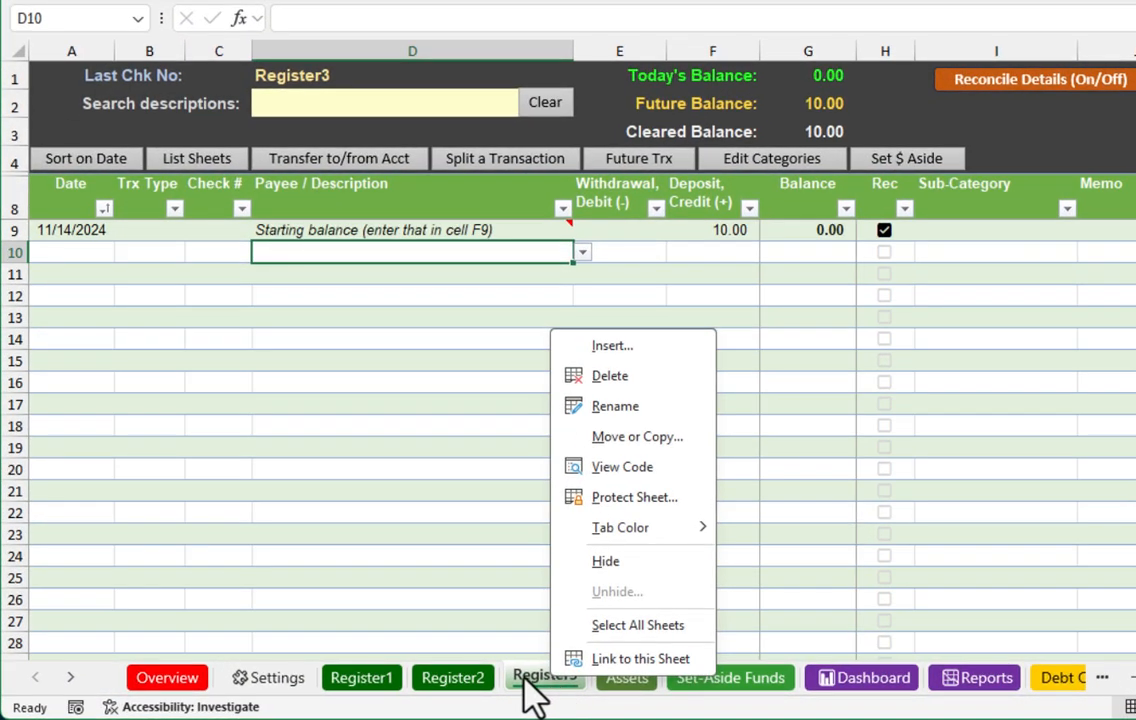
pyautogui.click(632, 438)
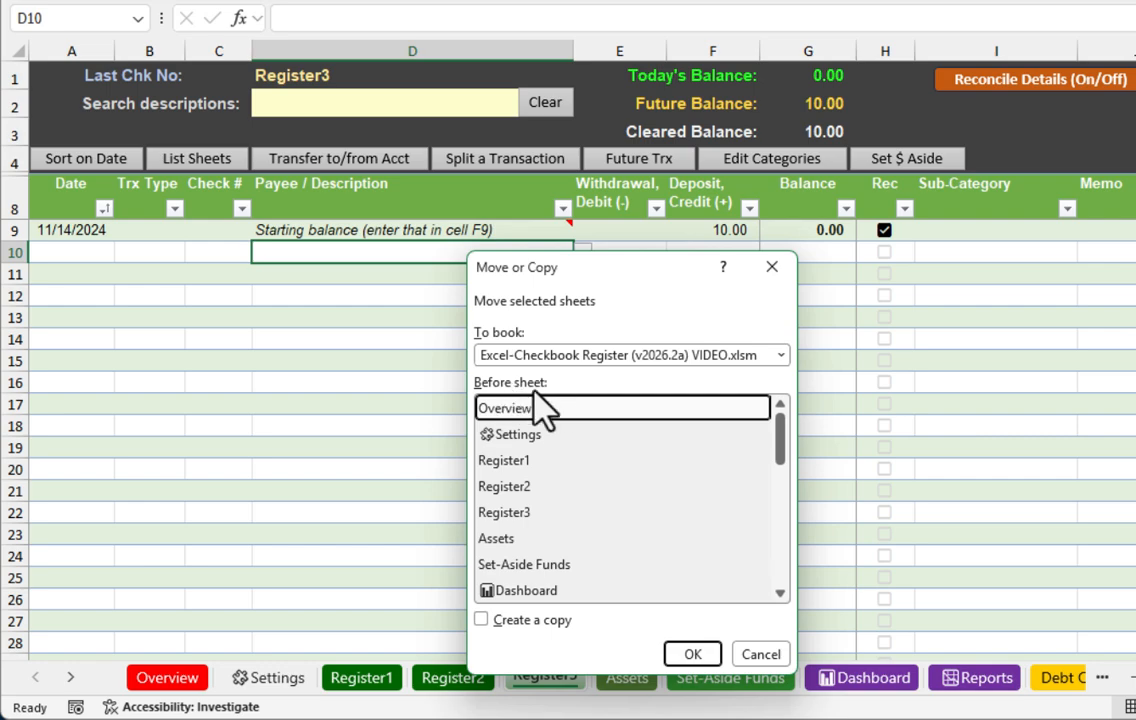
pyautogui.click(540, 541)
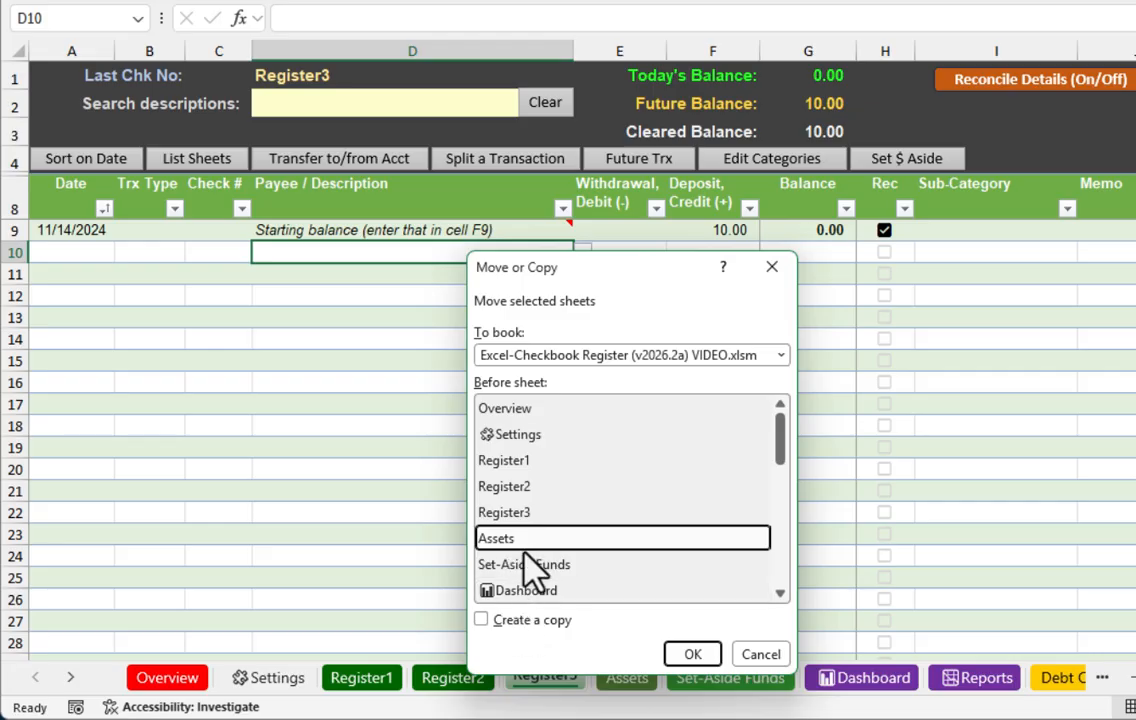
pyautogui.click(482, 621)
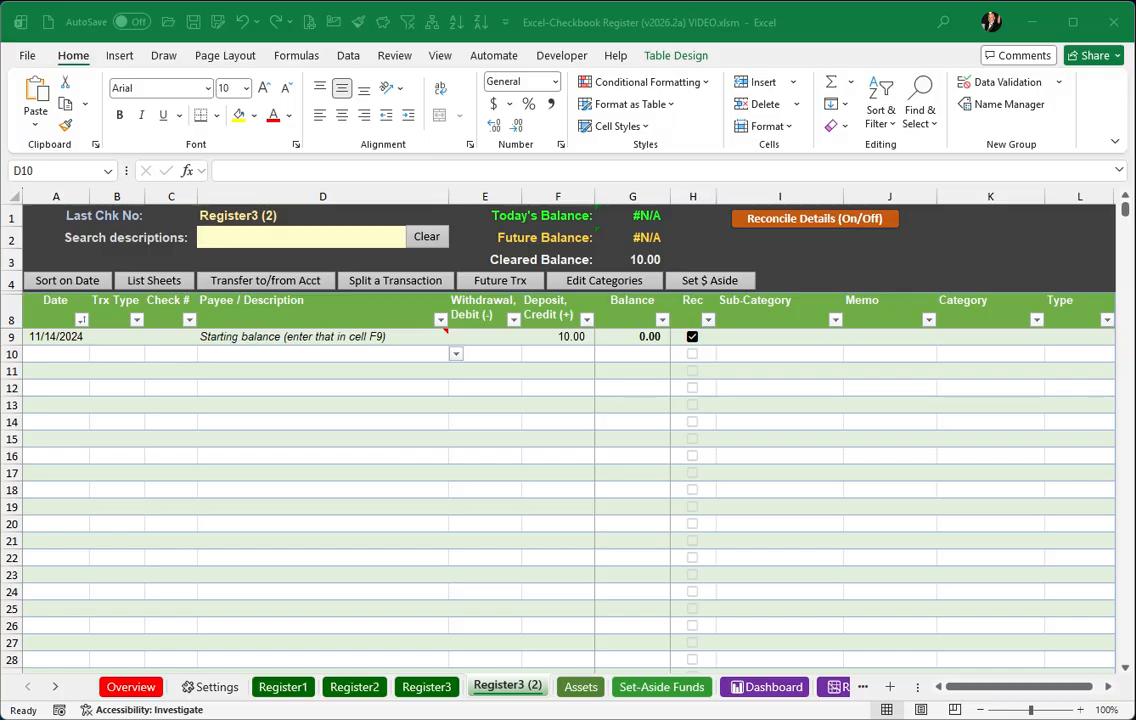
# Rename the copied Register3 (2) sheet as Register13.
pyautogui.rightClick(510, 690)
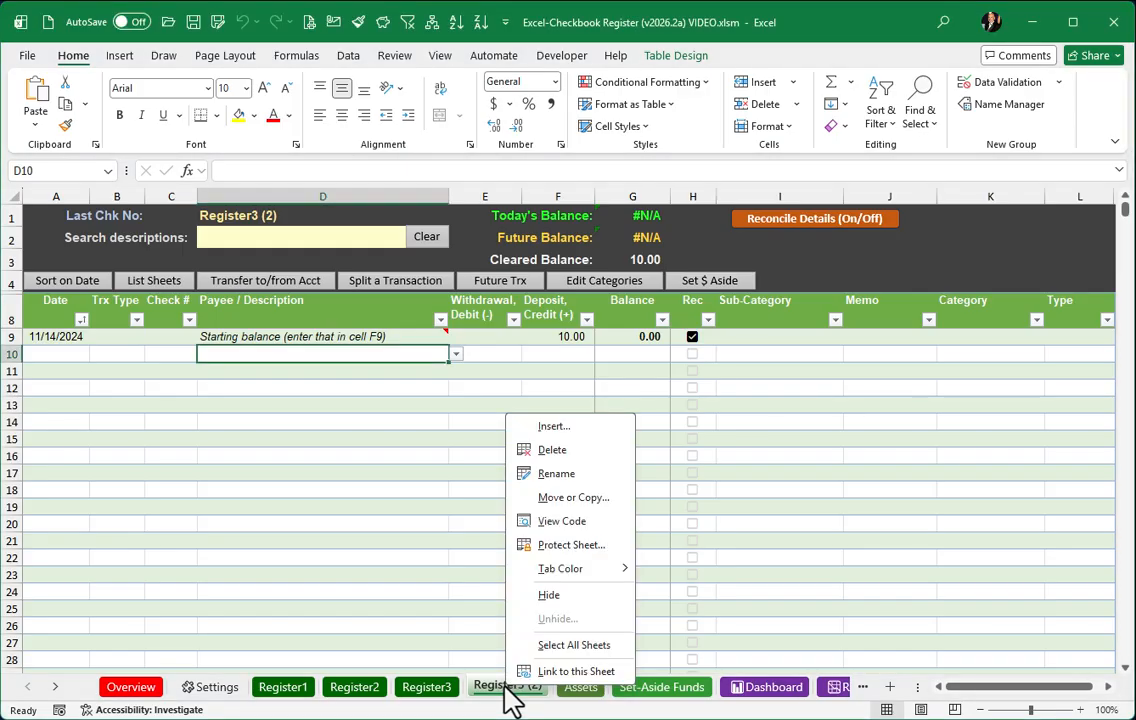
pyautogui.click(572, 474)
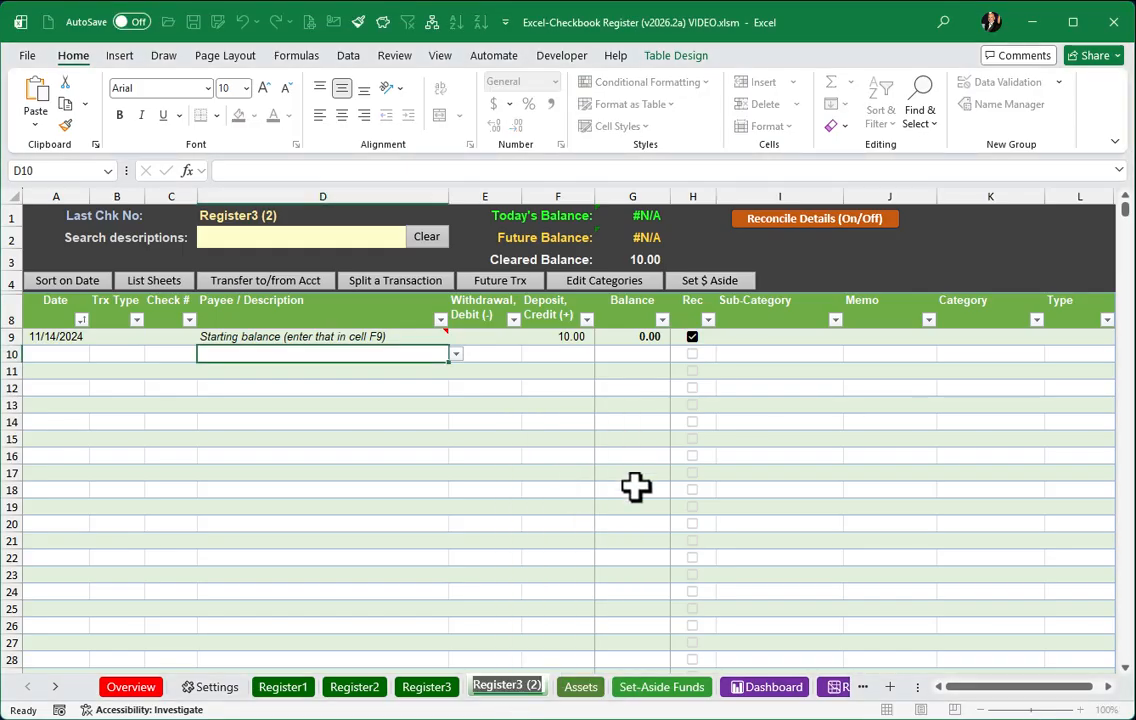
pyautogui.press('End')
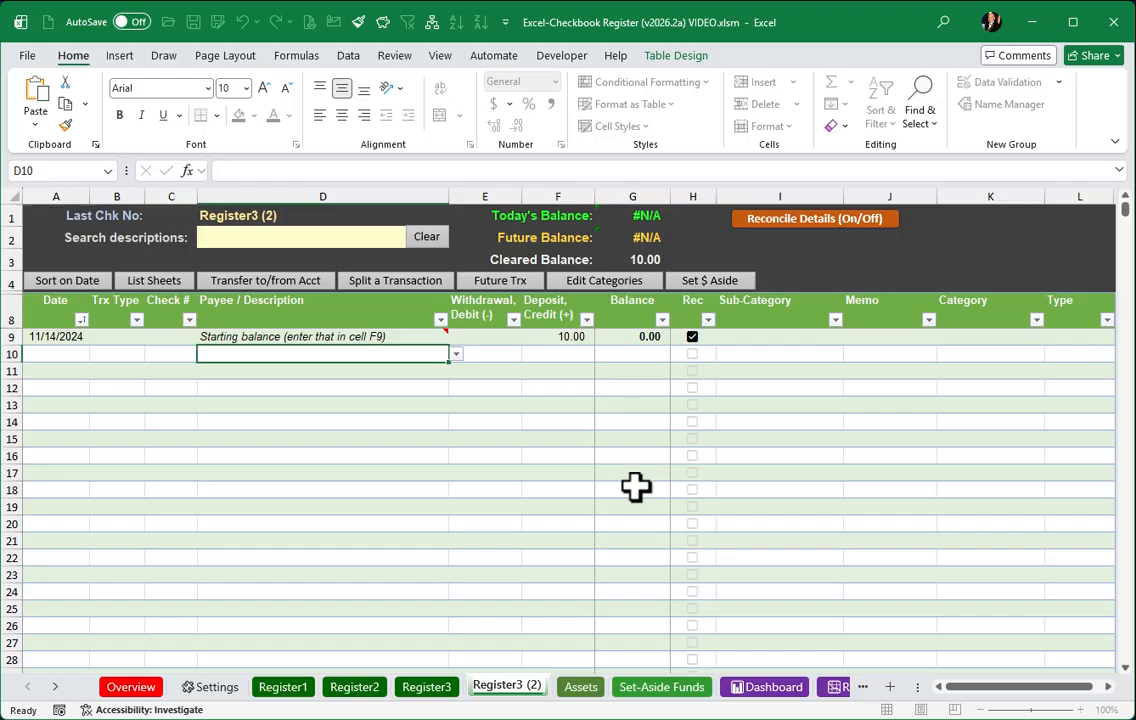
pyautogui.press('BackSpace')
pyautogui.press('BackSpace')
pyautogui.press('BackSpace')
pyautogui.press('BackSpace')
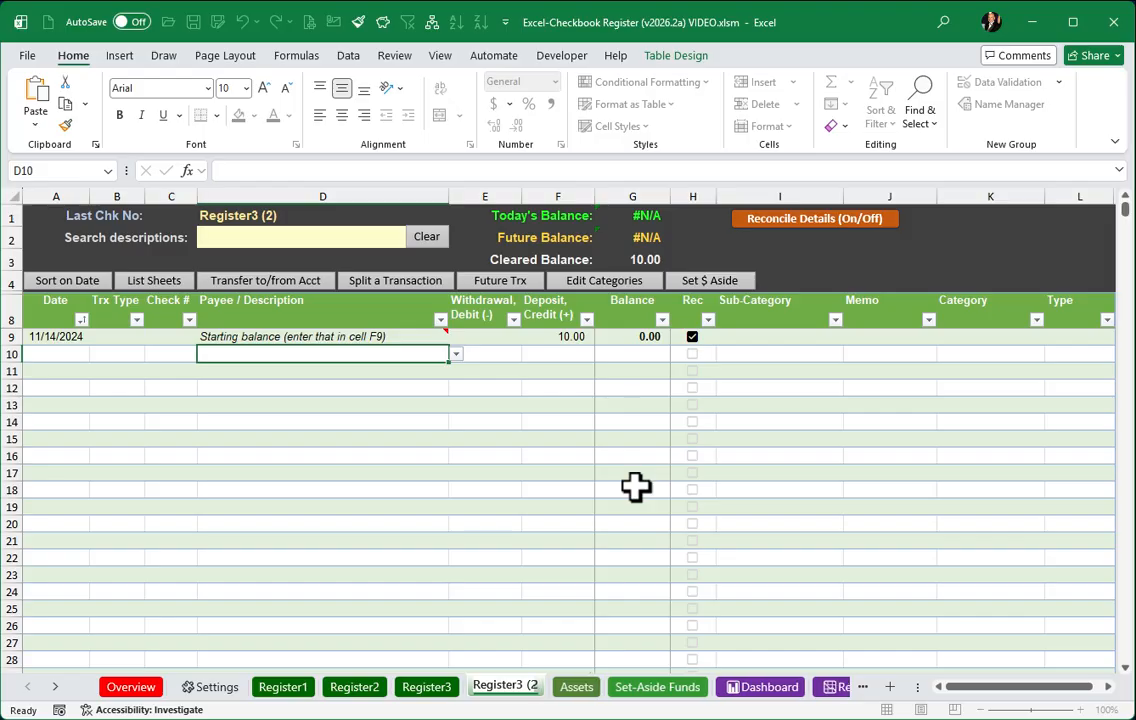
pyautogui.press('BackSpace')
pyautogui.write('13')
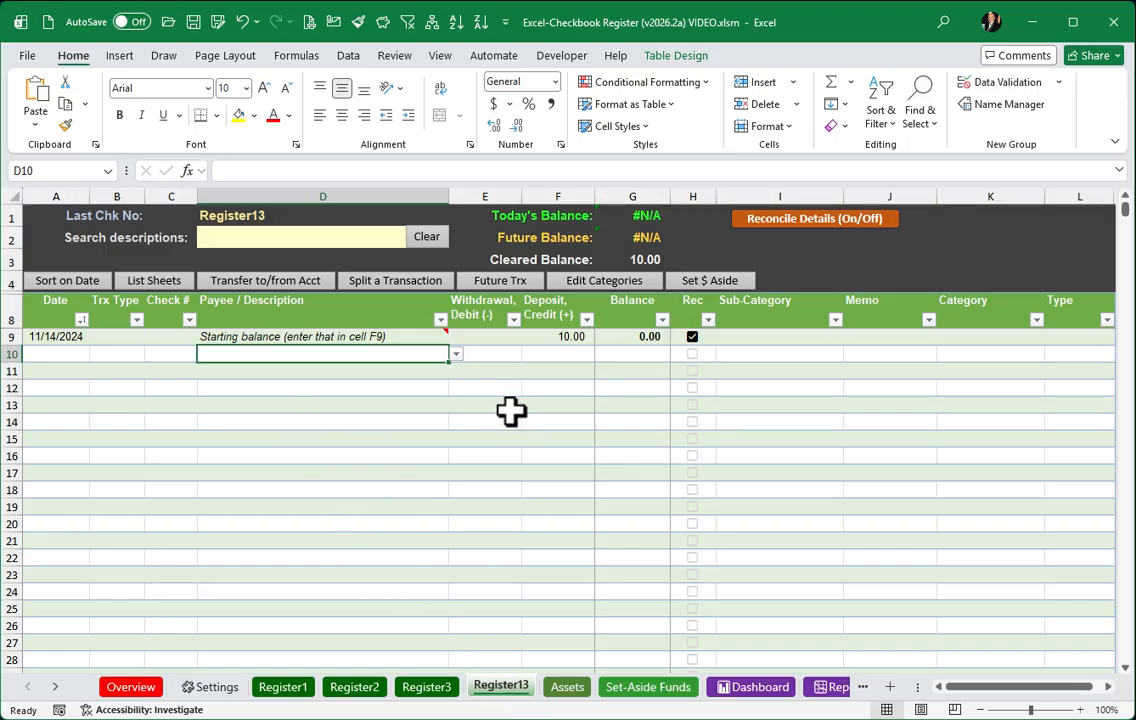
# Rename the table on the Register13 sheet as Register13.
pyautogui.click(338, 371)
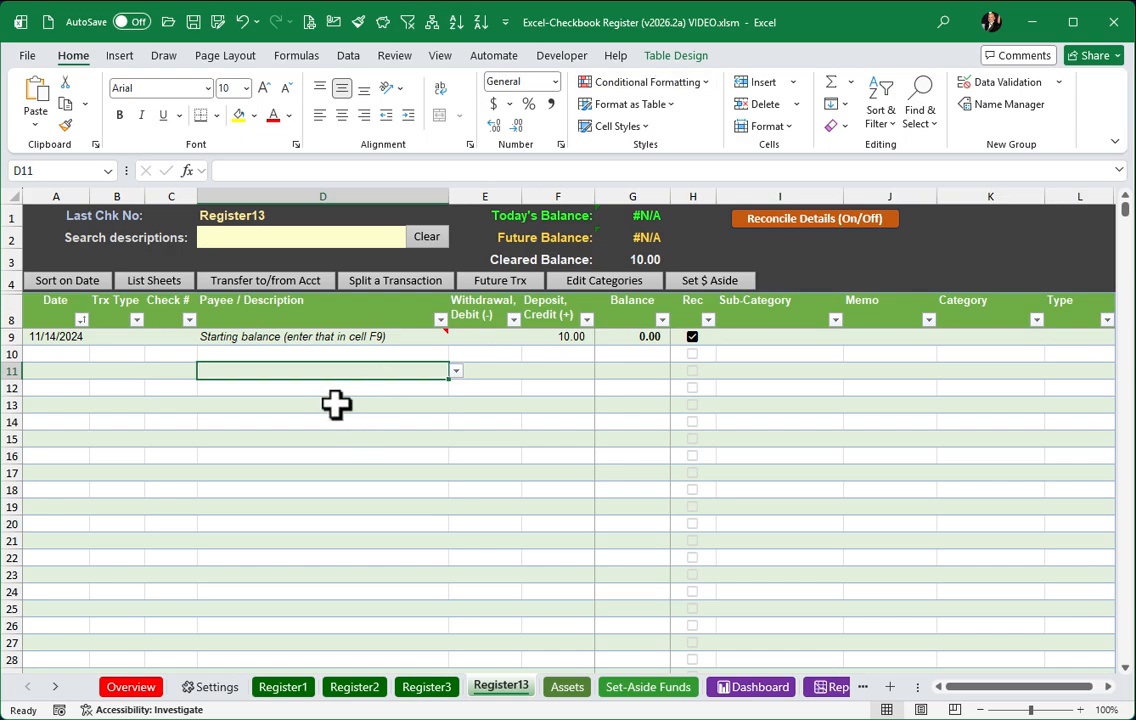
pyautogui.click(686, 56)
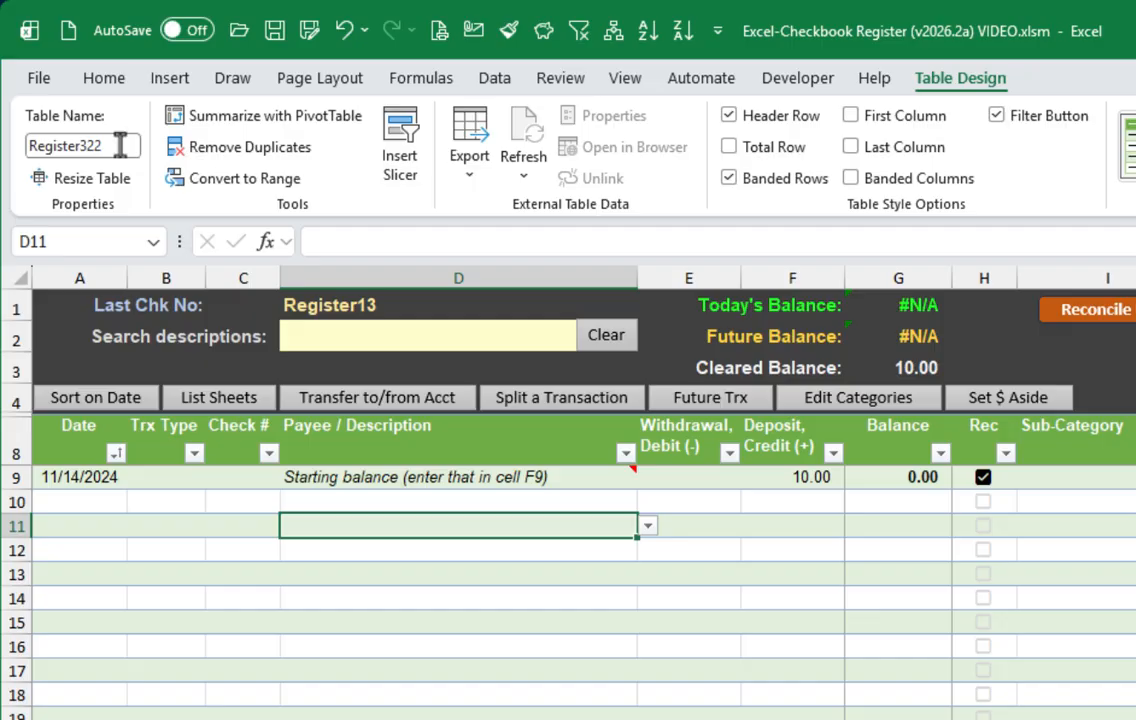
pyautogui.click(119, 145)
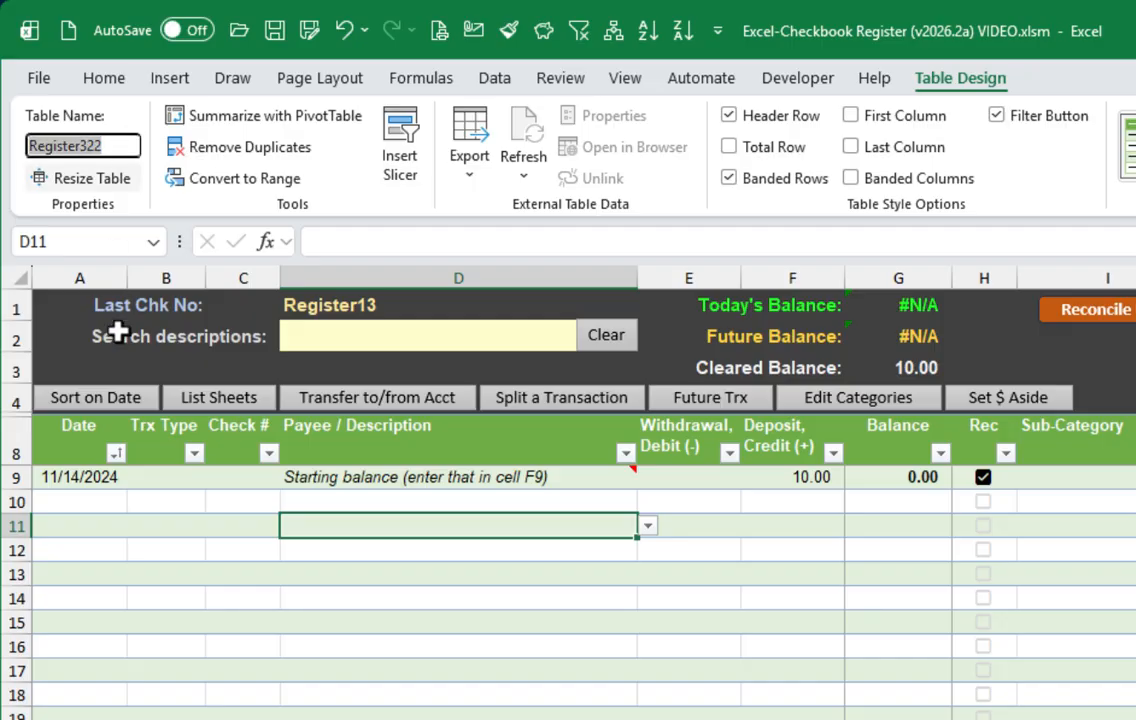
pyautogui.click(121, 145)
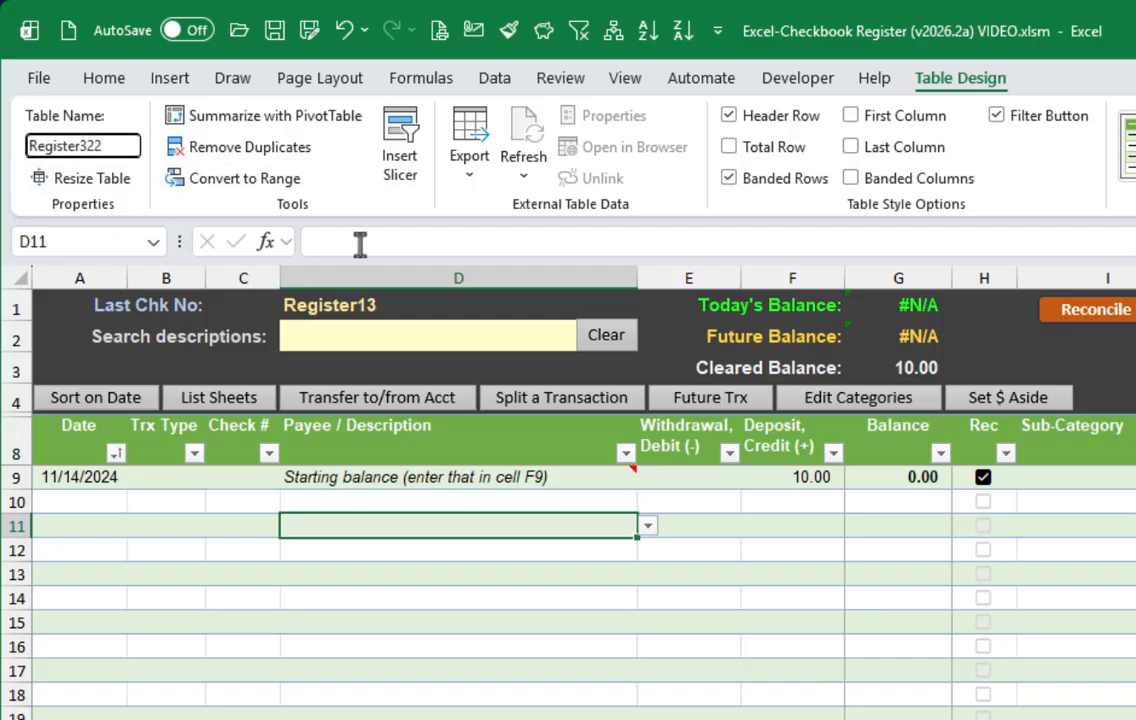
pyautogui.press('BackSpace')
pyautogui.press('BackSpace')
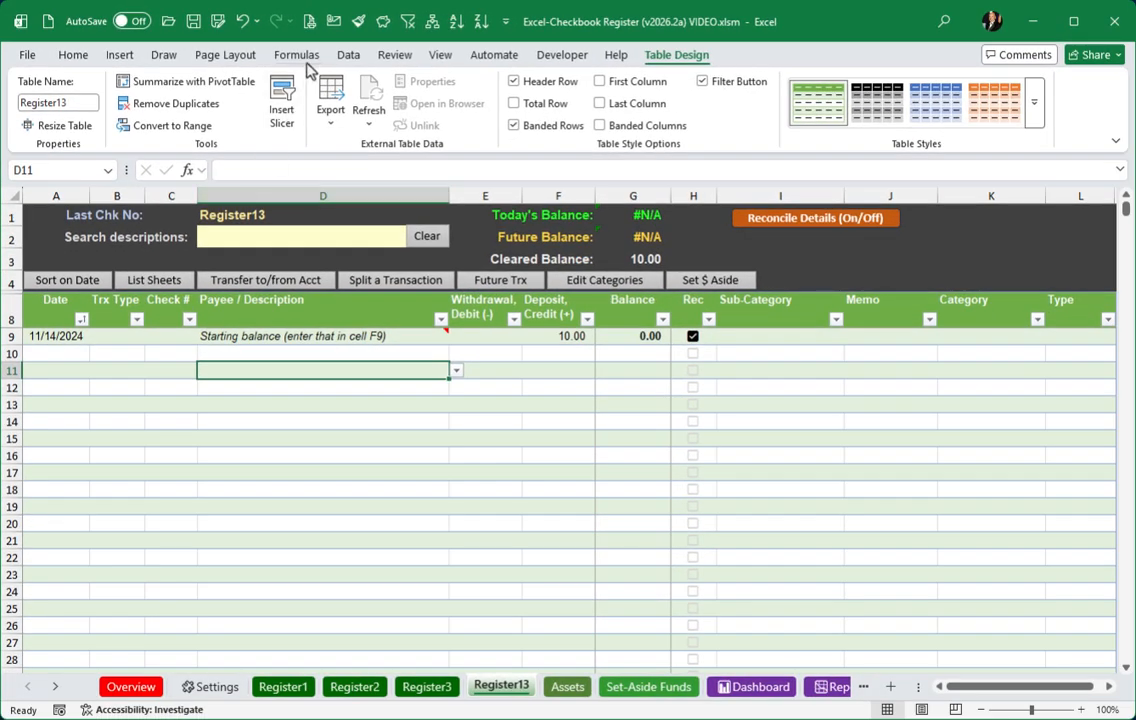
# Open the Name Manager and sort the defined names alphabetically to examine the duplicates scoped to Register13.
pyautogui.click(298, 57)
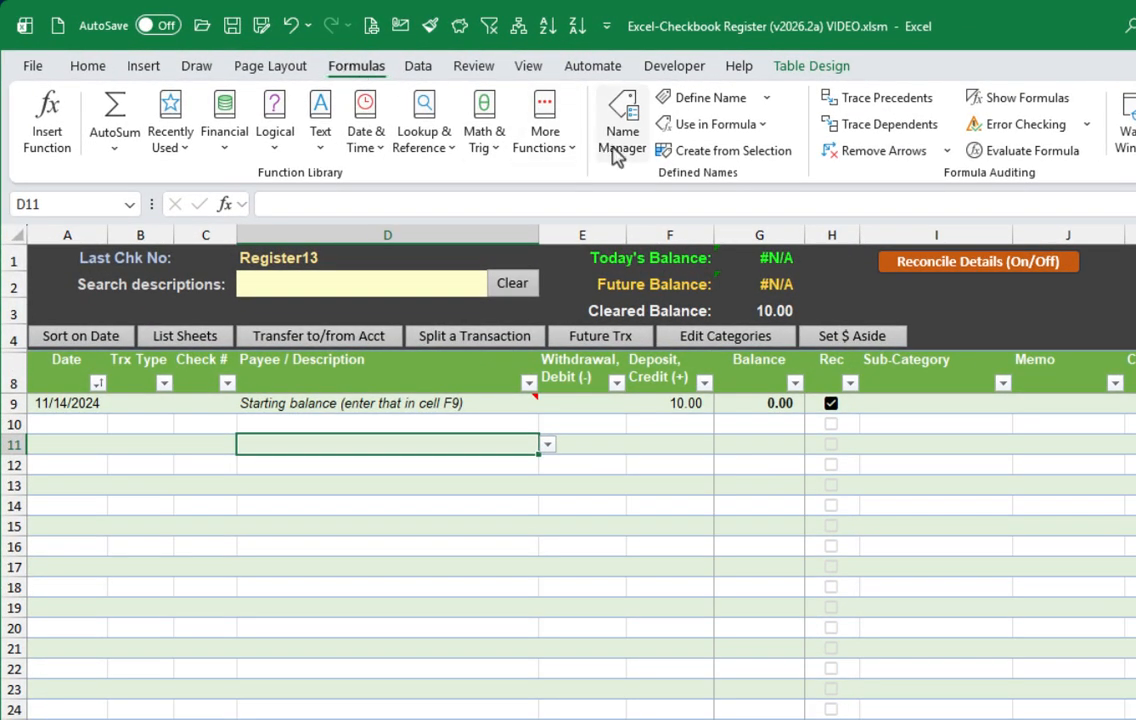
pyautogui.click(624, 132)
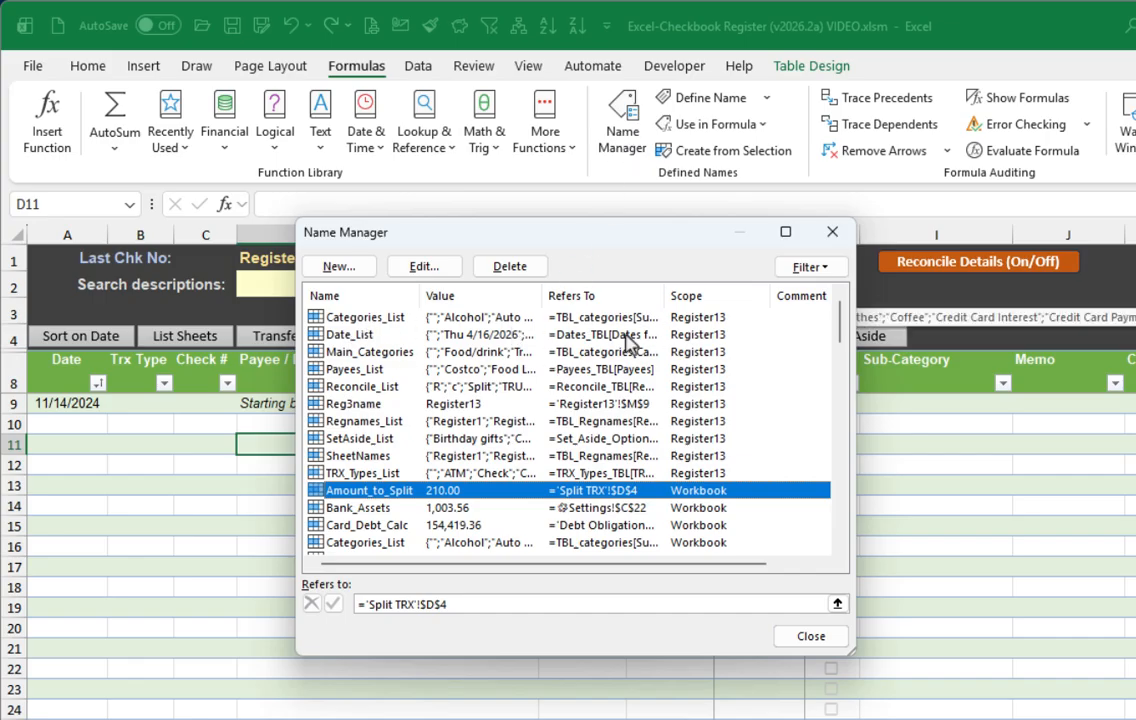
pyautogui.click(347, 298)
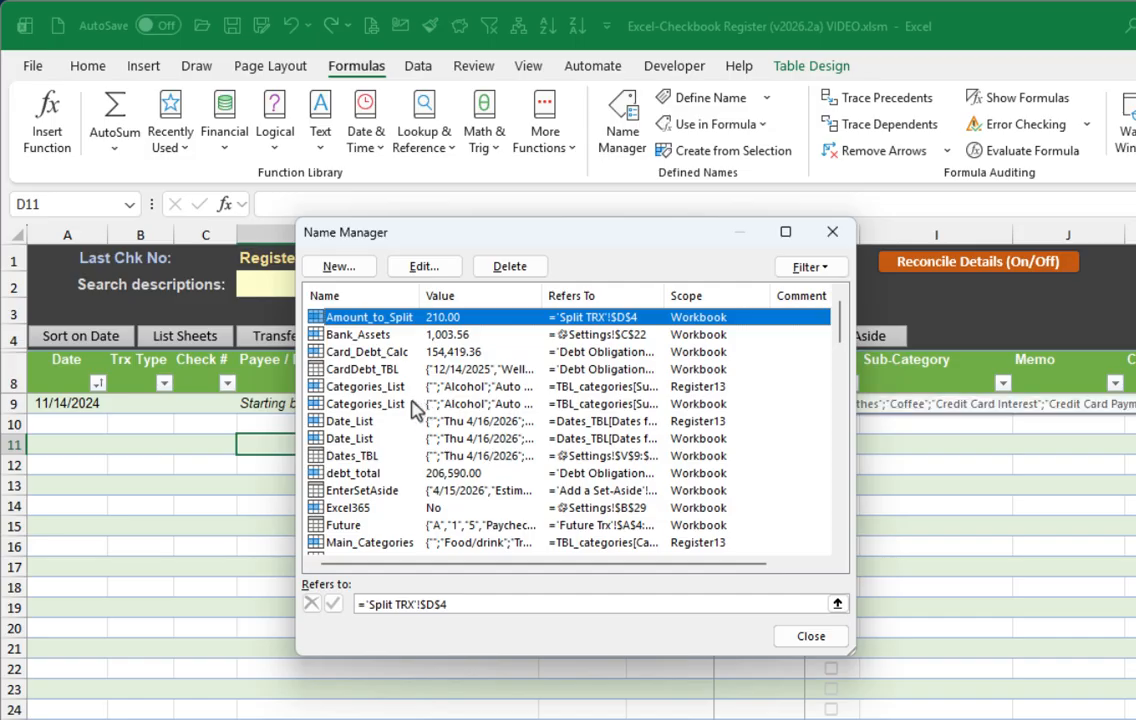
pyautogui.click(372, 390)
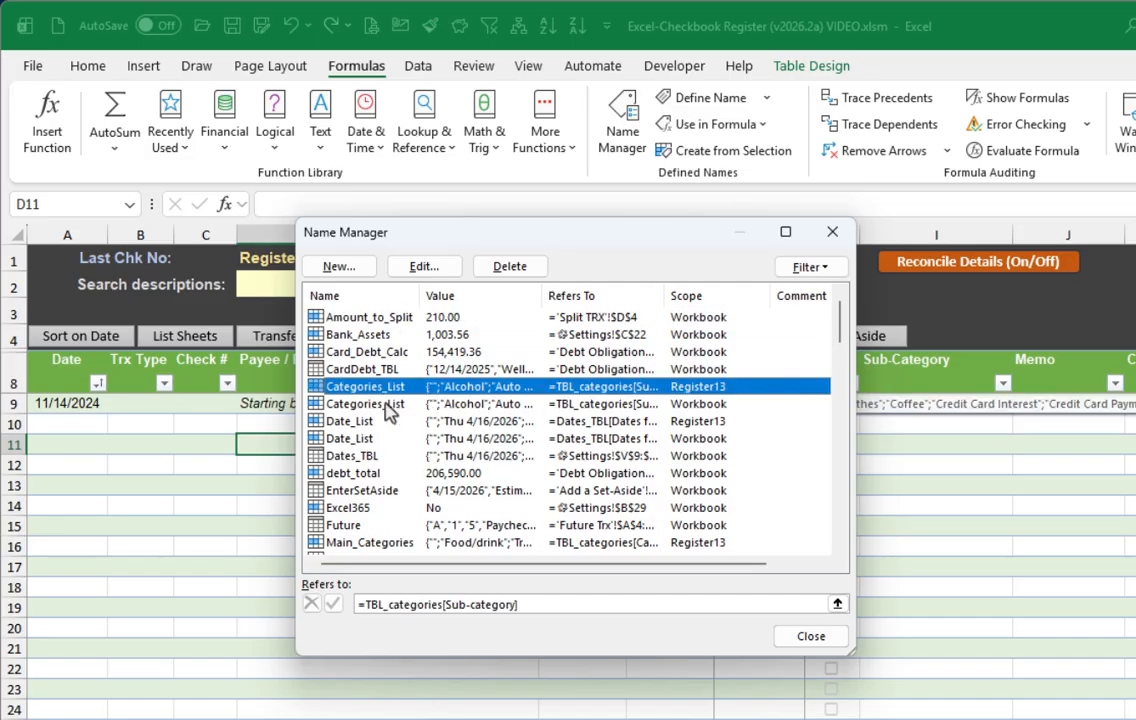
pyautogui.click(380, 421)
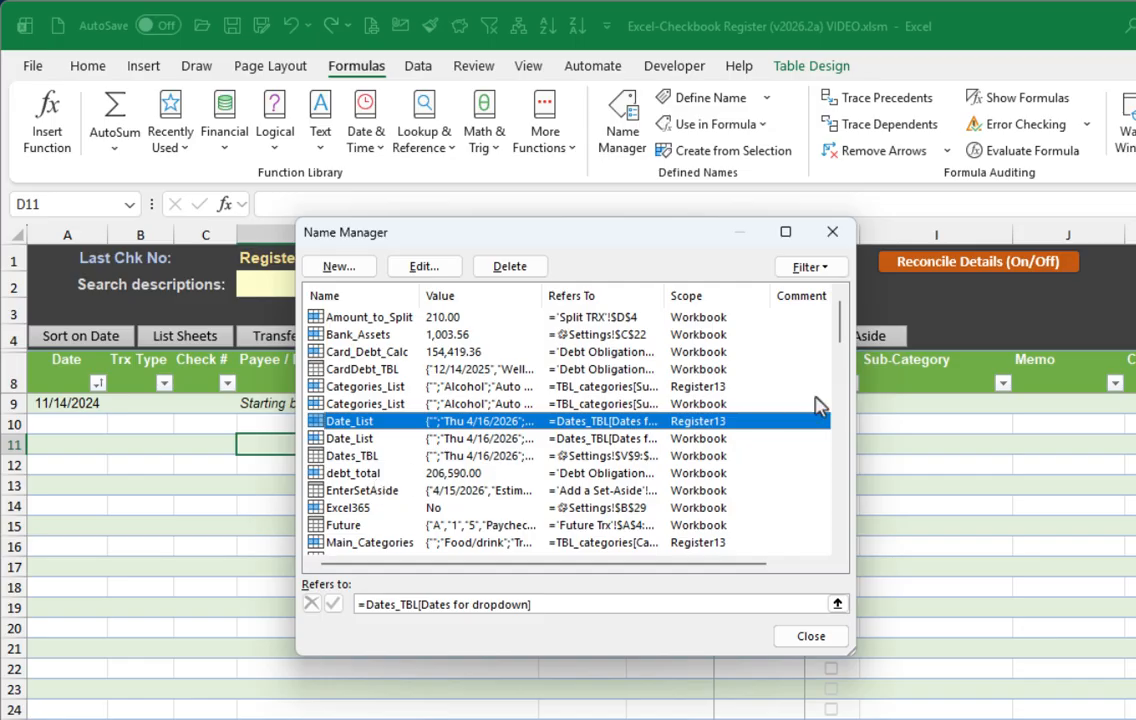
# Sort the defined names by scope and delete every name scoped to Register13, from Categories_List through TRX_Types_List.
pyautogui.click(720, 298)
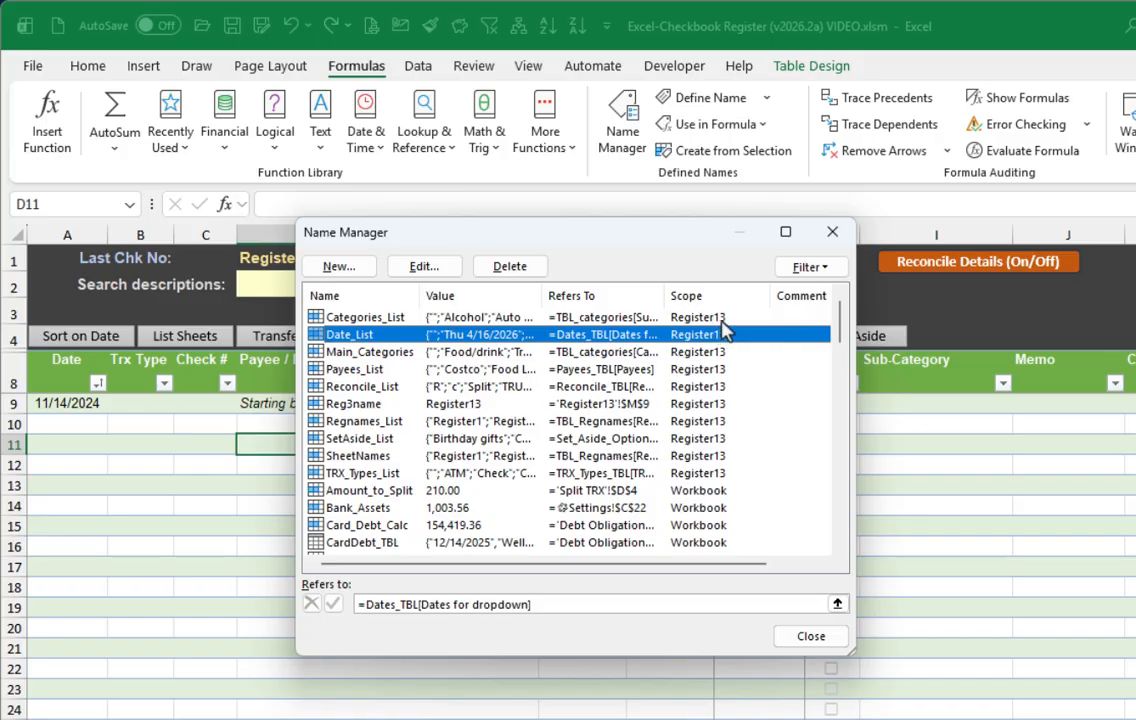
pyautogui.click(365, 318)
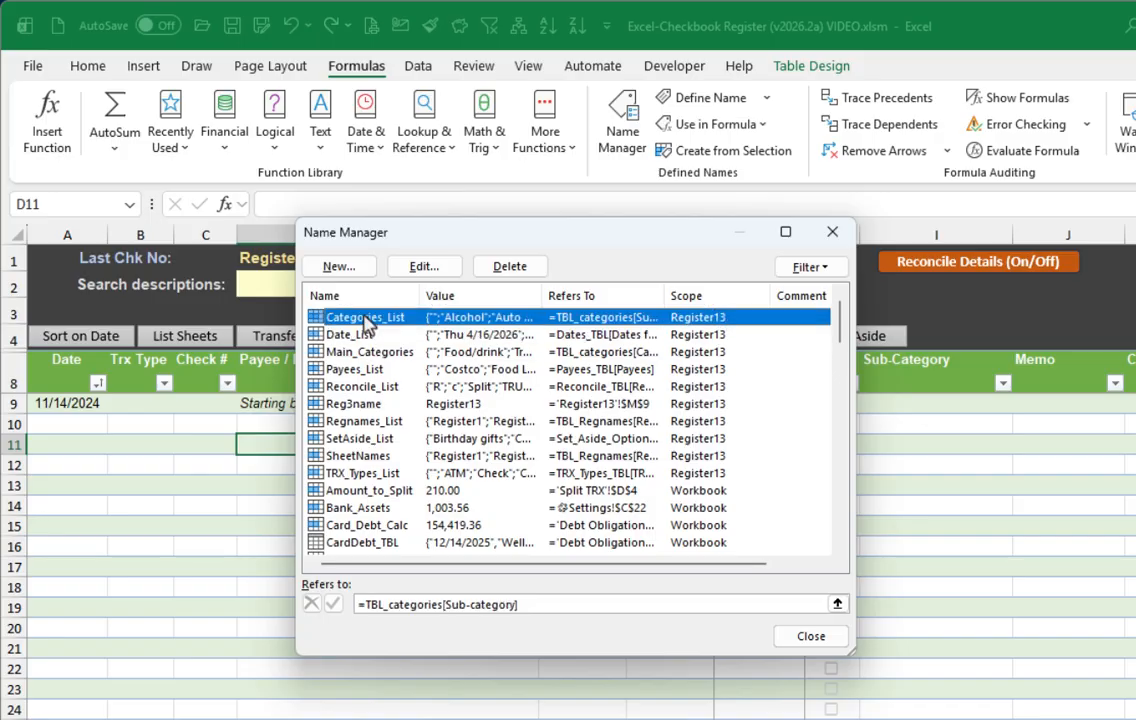
pyautogui.keyDown('shift'); pyautogui.click(366, 474); pyautogui.keyUp('shift')
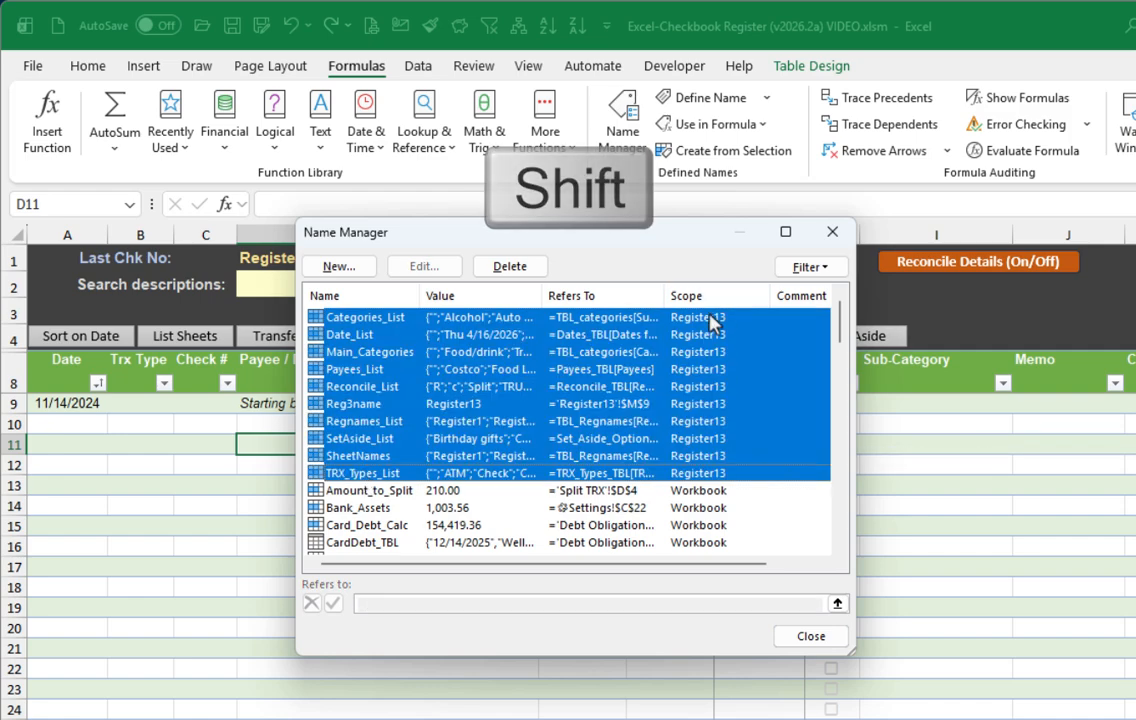
pyautogui.click(513, 268)
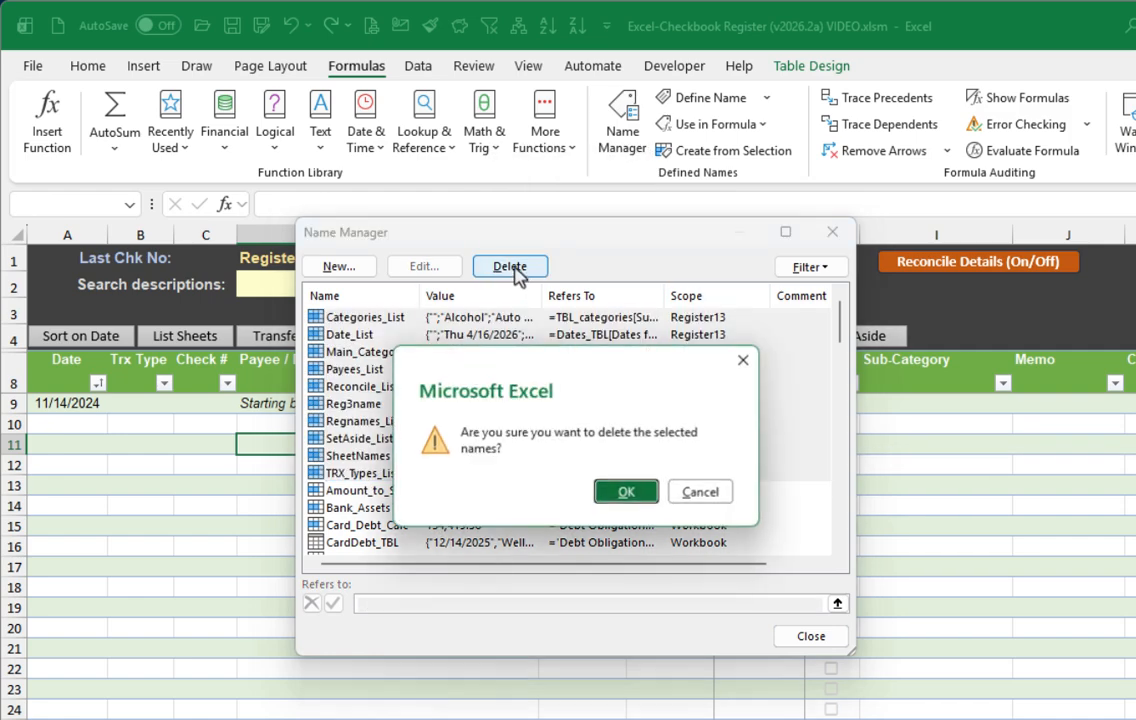
pyautogui.click(626, 493)
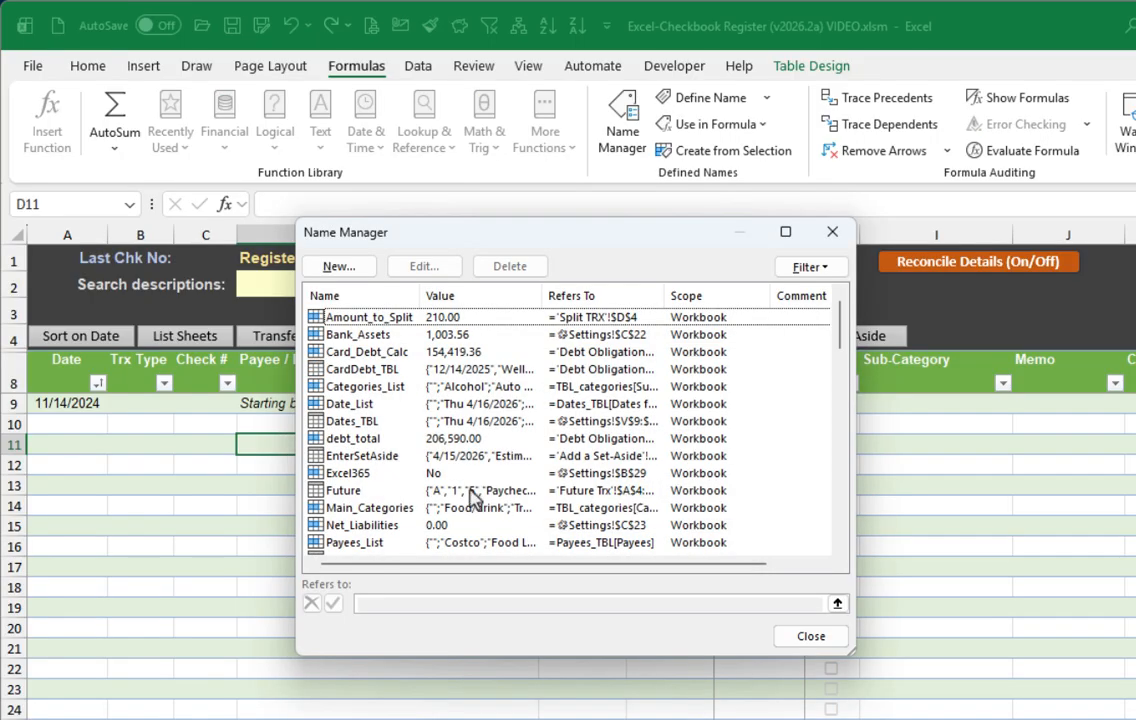
# Locate Reg12name among the defined names and copy its reference ='Register12'!$M$9.
pyautogui.click(360, 492)
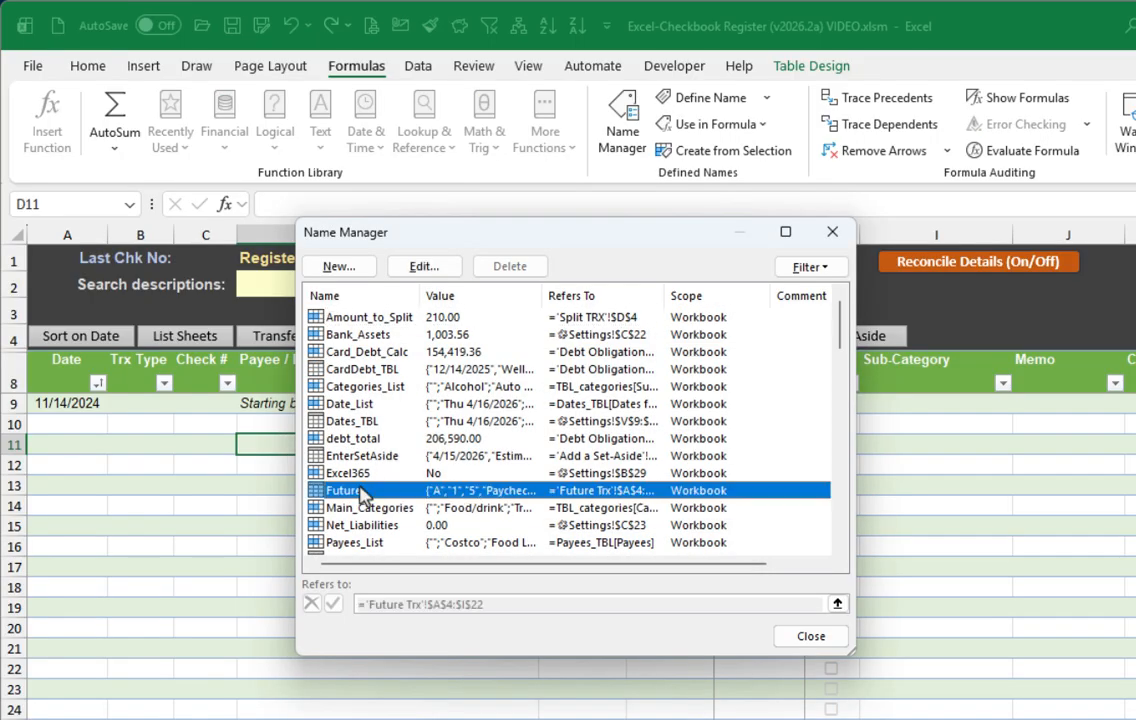
pyautogui.scroll(-3, 362, 497)
pyautogui.scroll(-2, 362, 497)
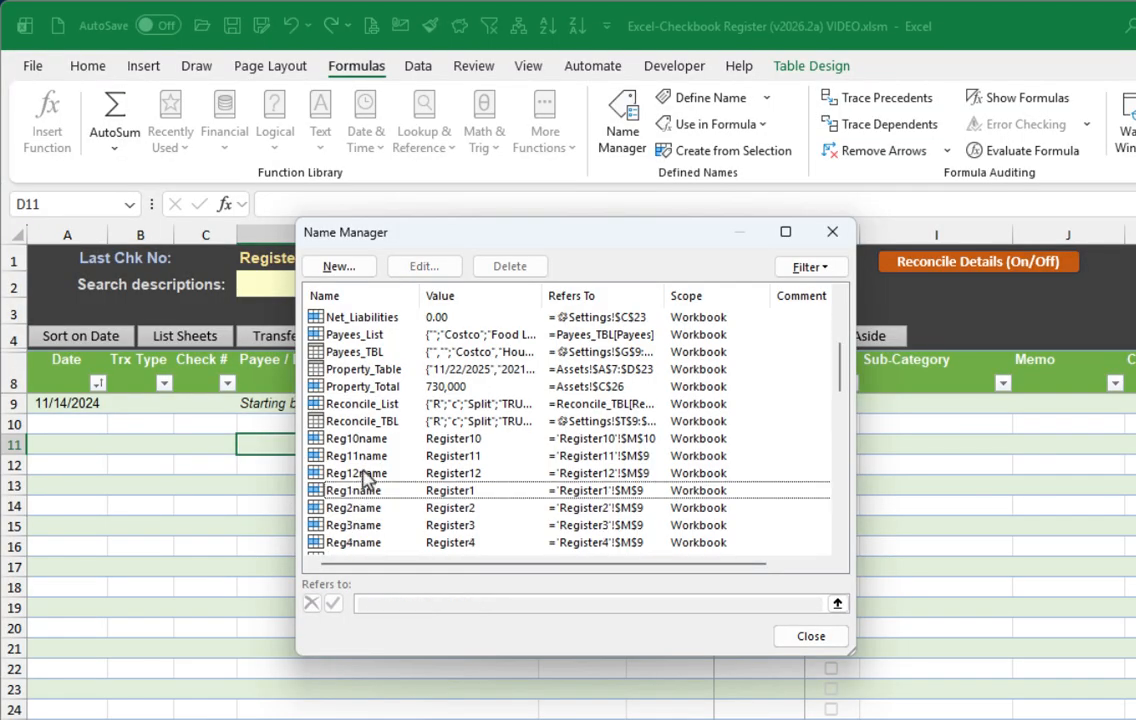
pyautogui.click(366, 440)
pyautogui.scroll(-1, 370, 464)
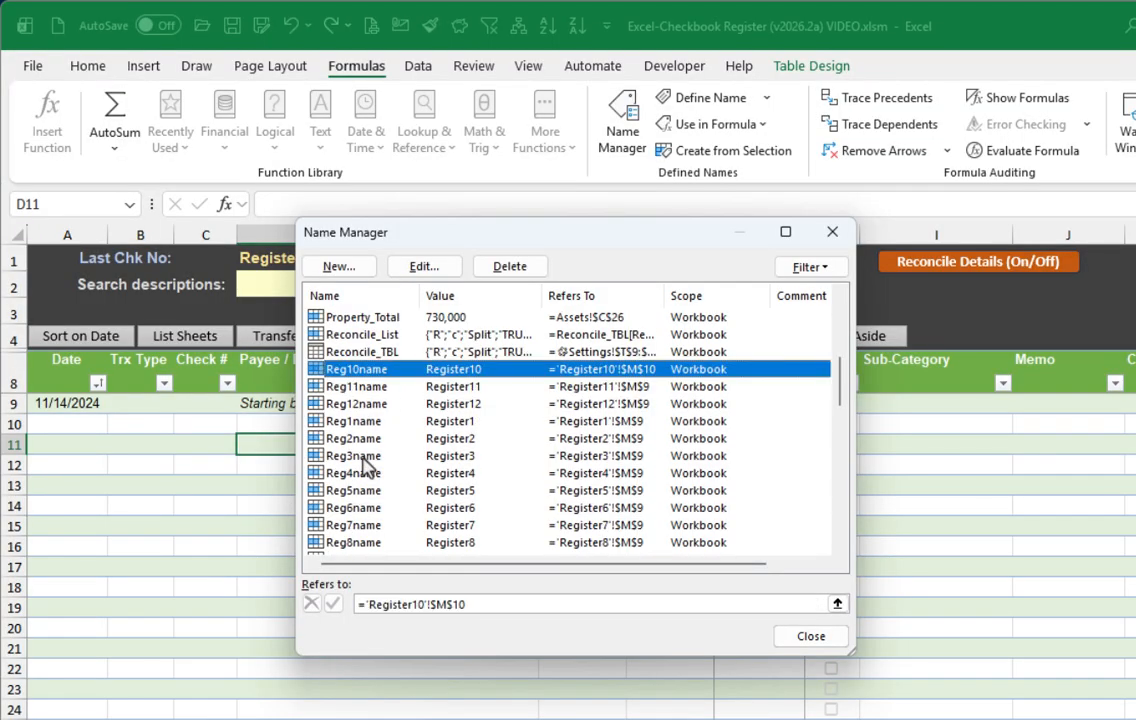
pyautogui.click(377, 408)
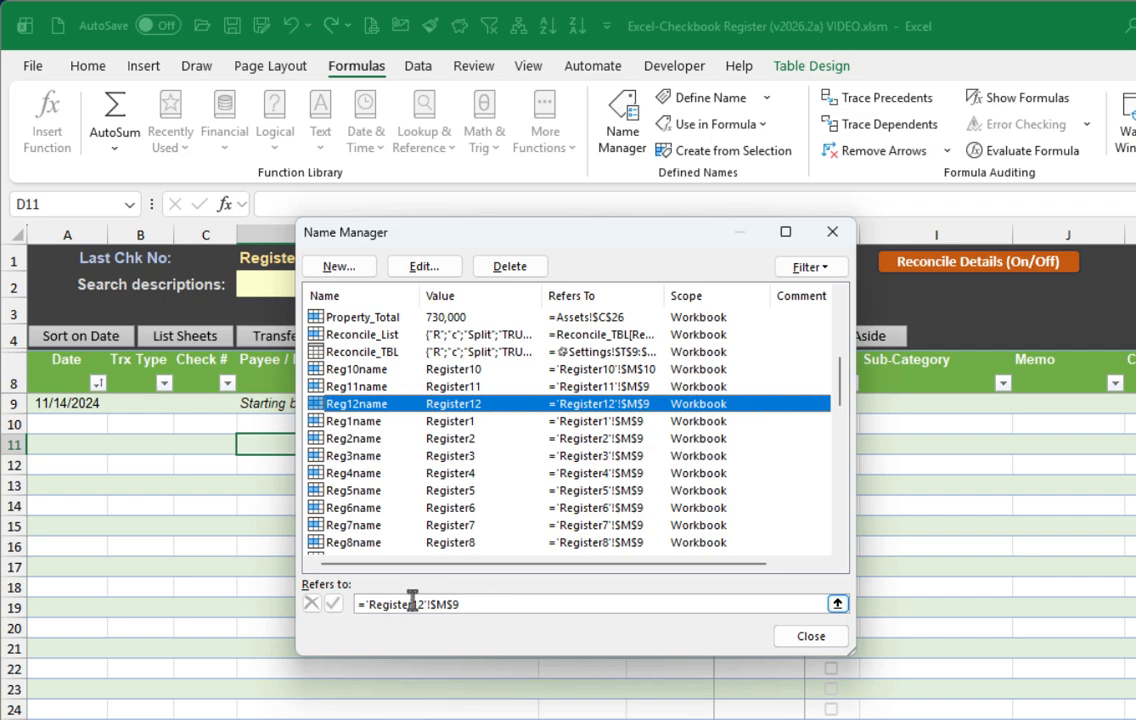
pyautogui.click(487, 604)
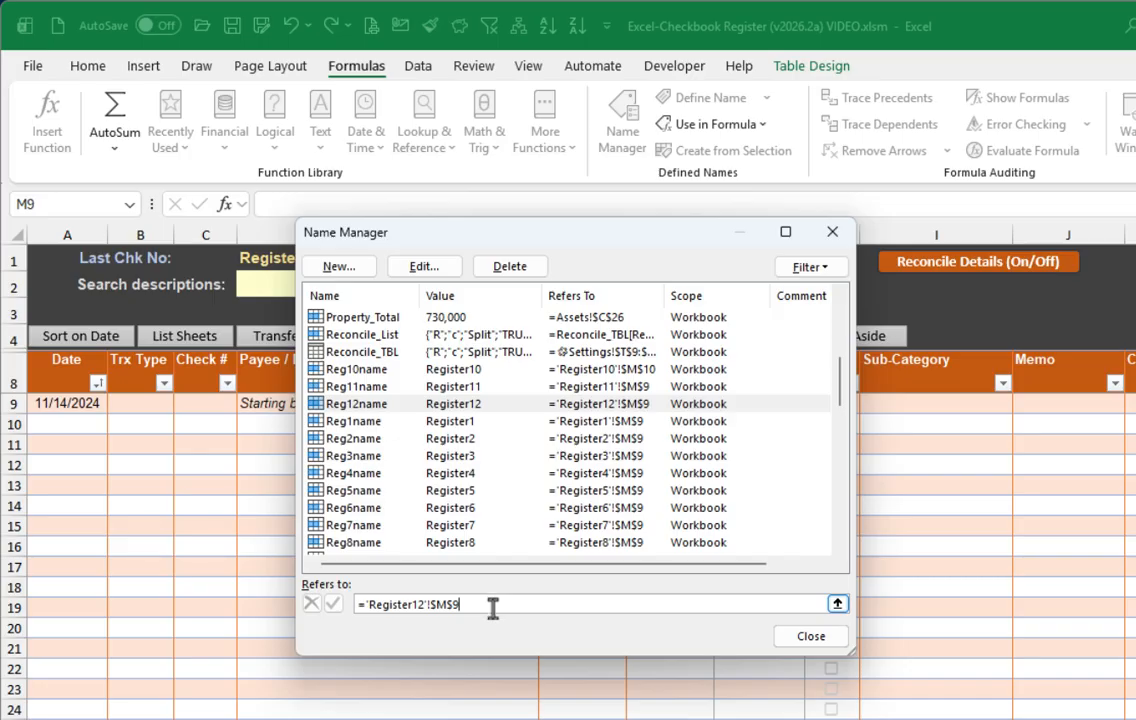
pyautogui.moveTo(492, 607); pyautogui.dragTo(351, 608)
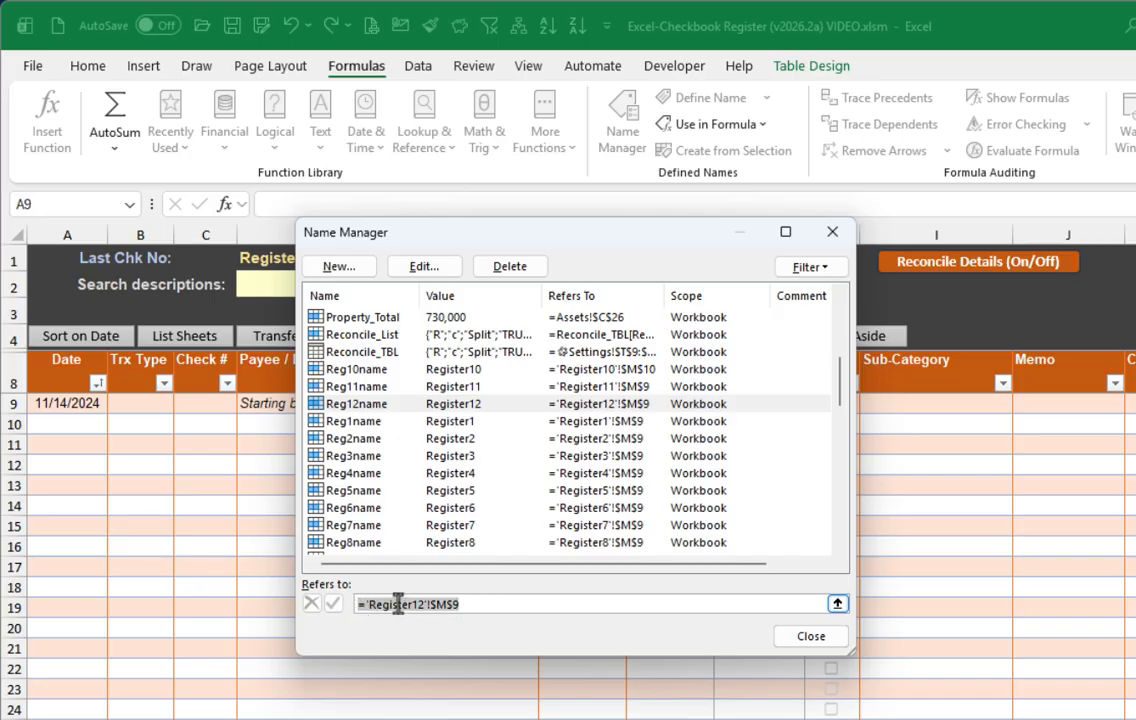
pyautogui.rightClick(394, 604)
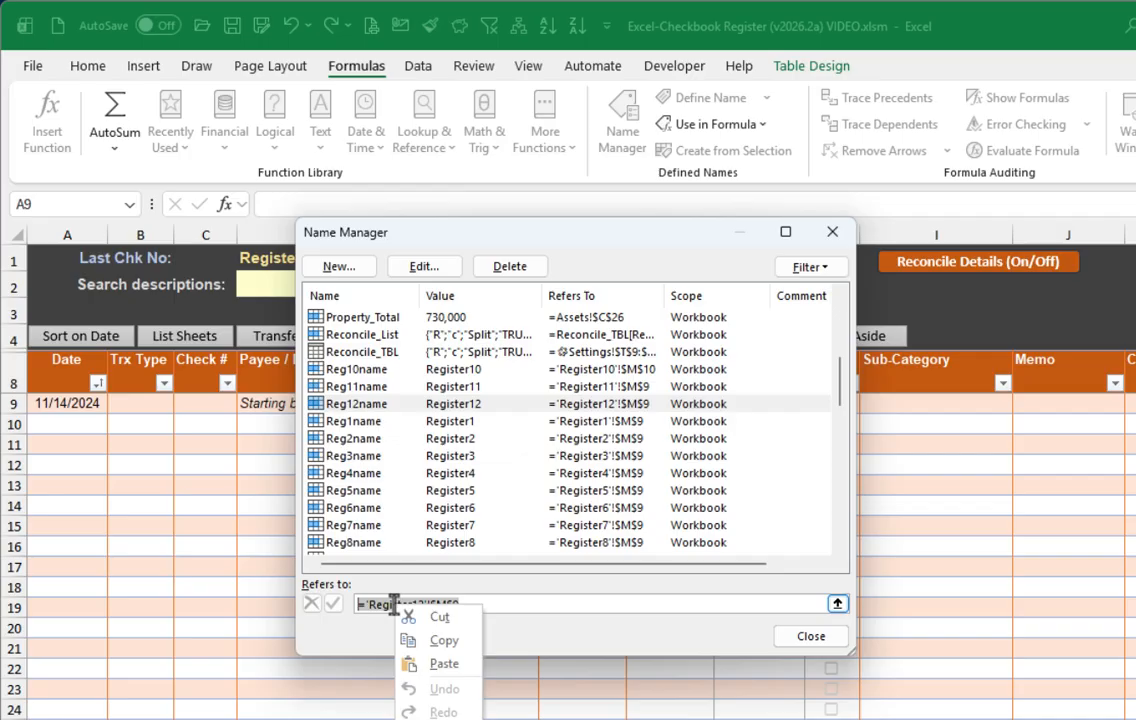
pyautogui.click(436, 647)
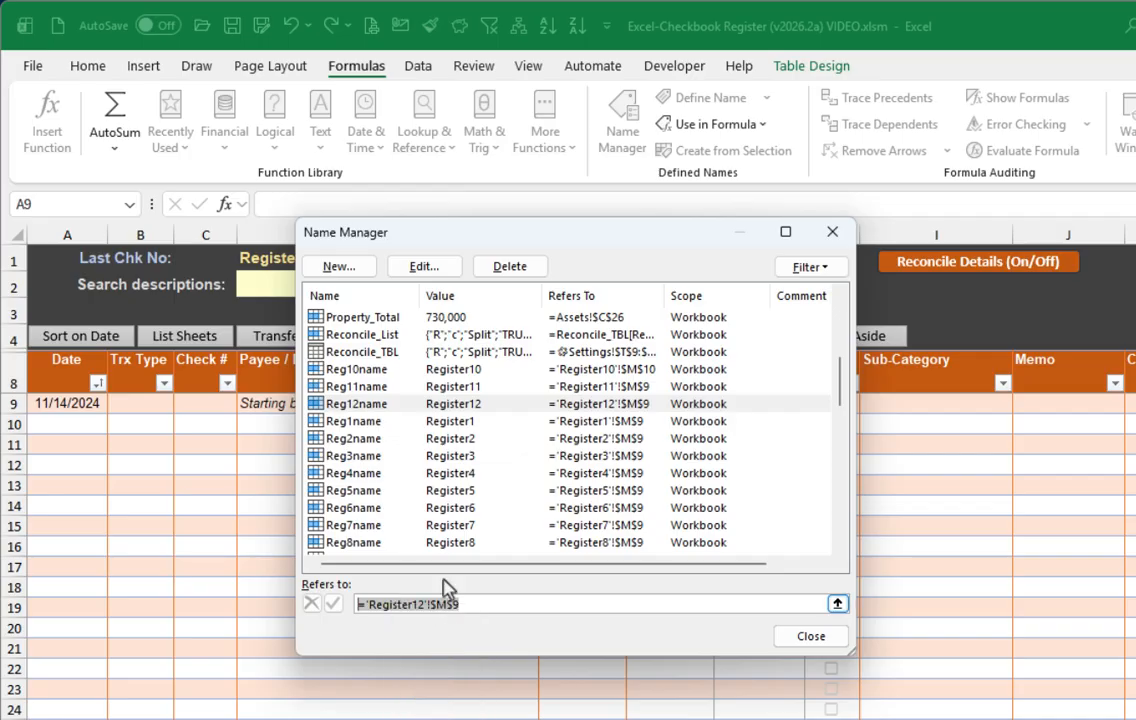
# Start a new workbook-scoped name called Reg13name and switch its reference to text editing.
pyautogui.click(345, 270)
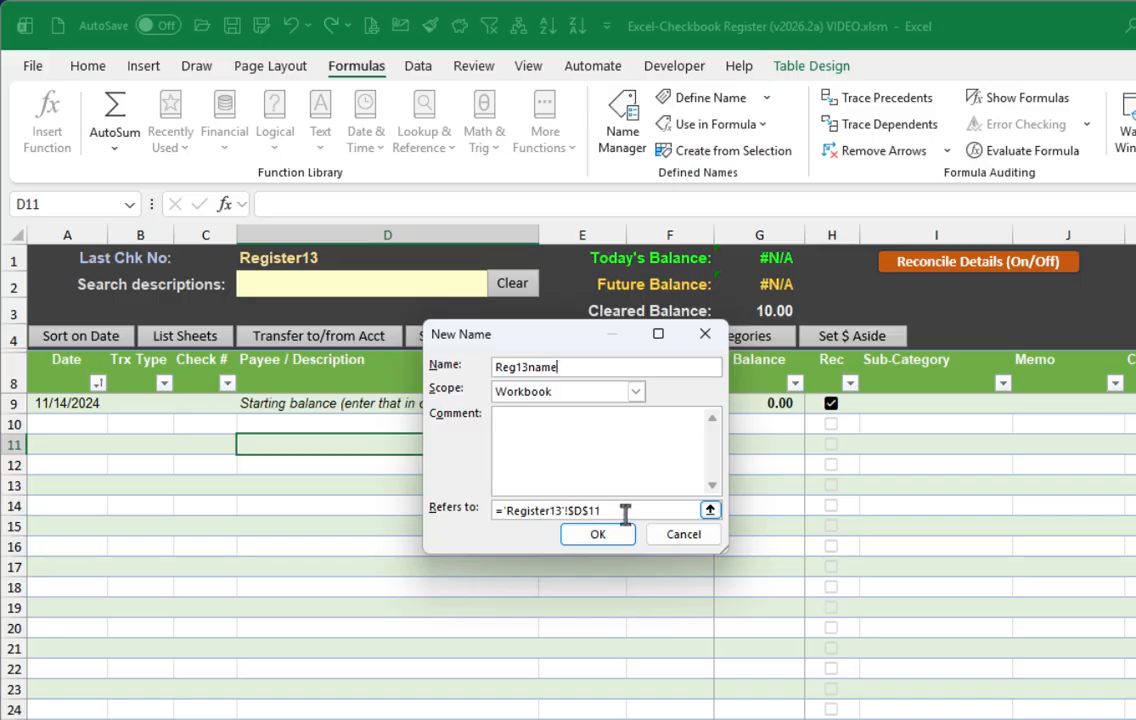
pyautogui.click(626, 512)
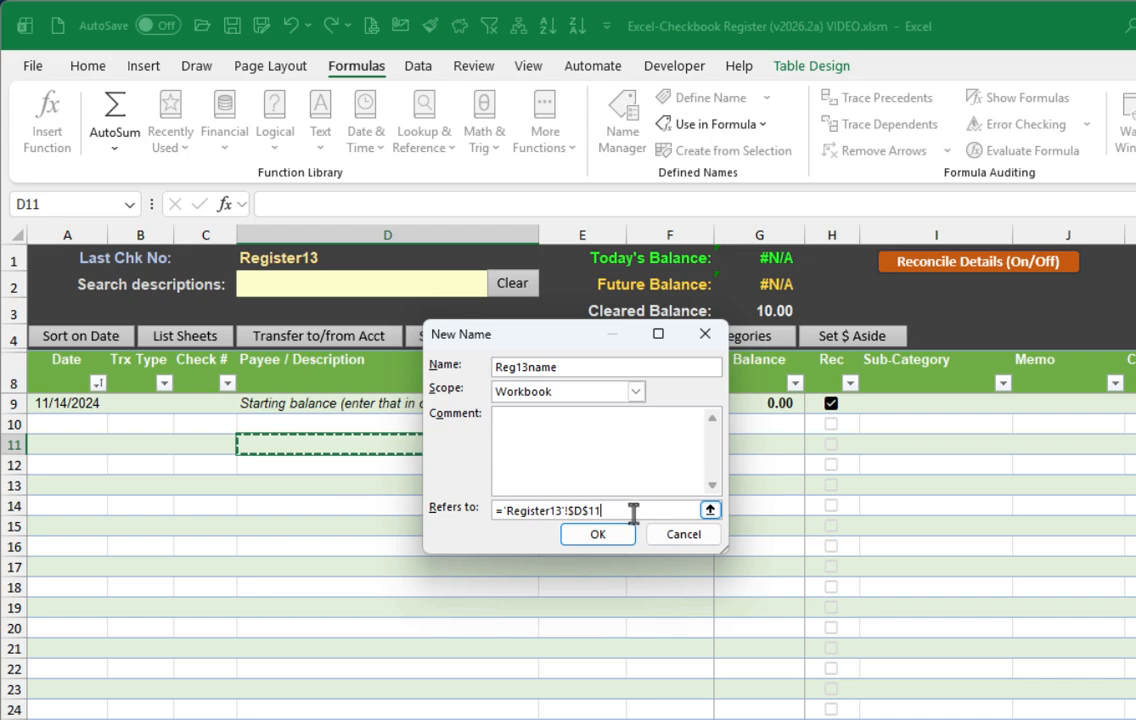
pyautogui.press('Right')
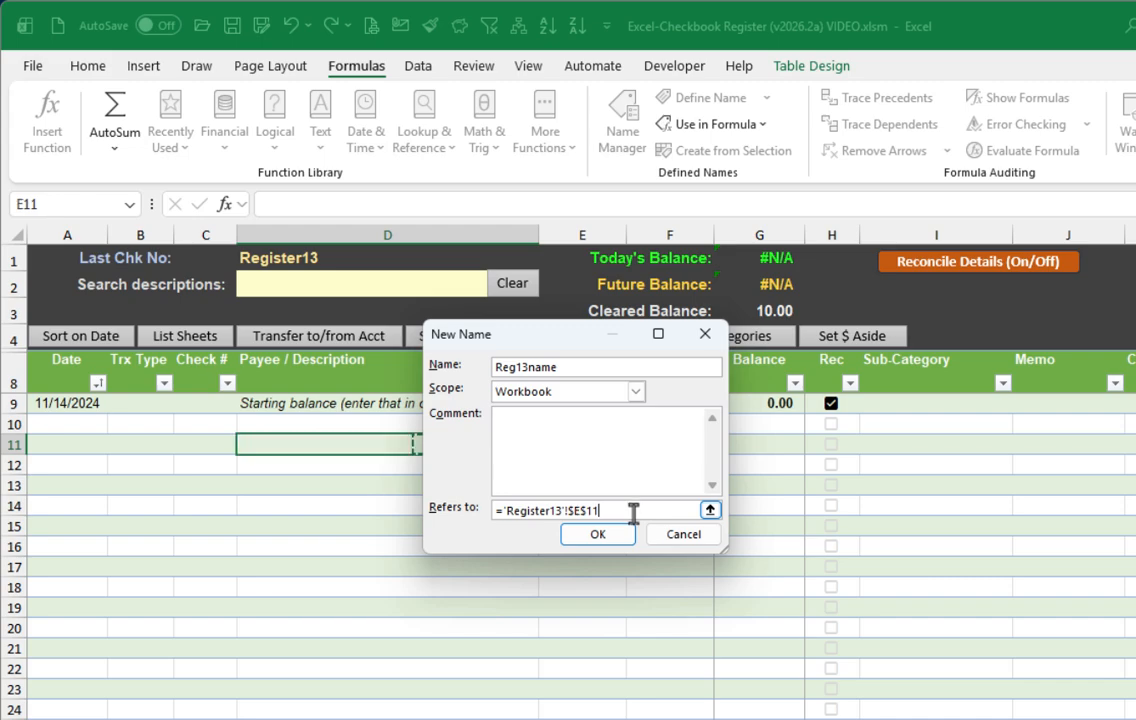
pyautogui.press('Left')
pyautogui.press('Left')
pyautogui.press('Left')
pyautogui.press('Right')
pyautogui.press('Right')
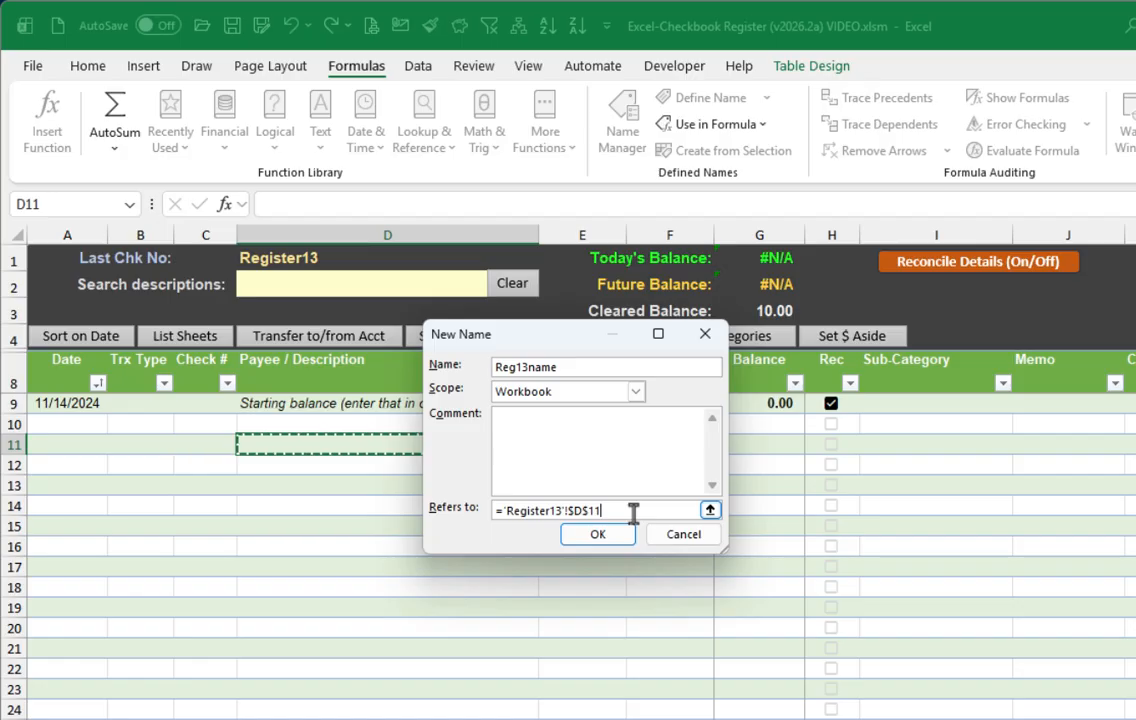
pyautogui.press('Right')
pyautogui.press('Left')
pyautogui.press('F2')
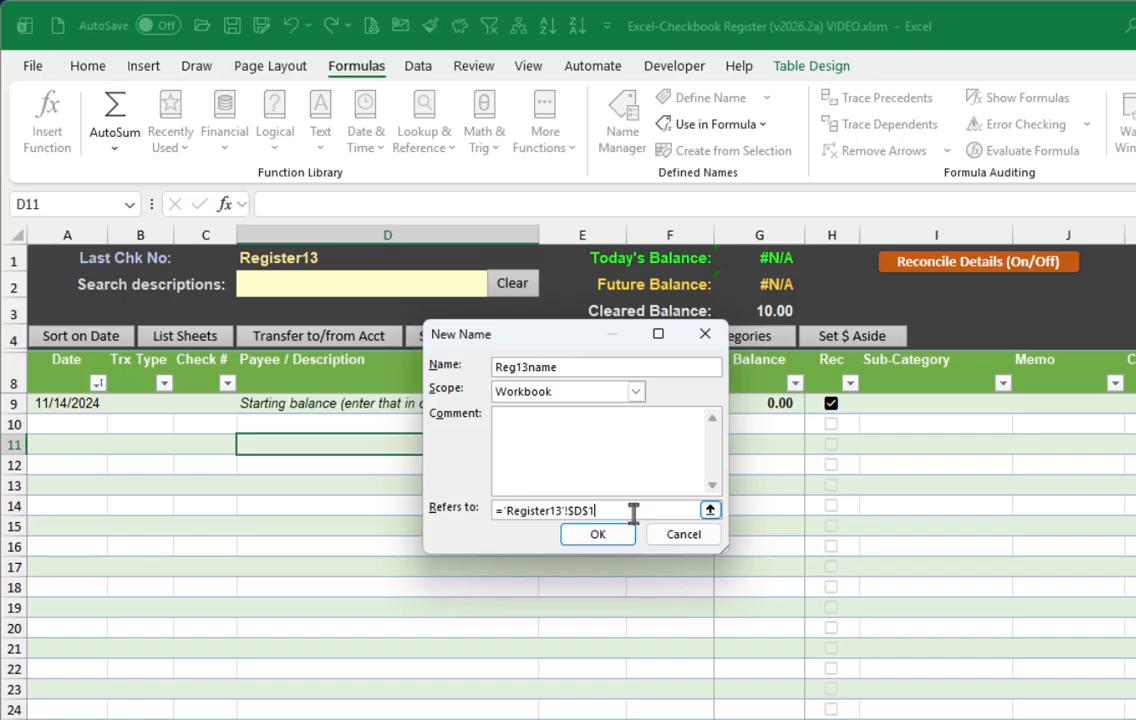
# Replace the new name's reference with the copied one changed to ='Register13'!$M$9, save it and close the Name Manager.
pyautogui.press('BackSpace')
pyautogui.press('BackSpace')
pyautogui.press('BackSpace')
pyautogui.press('BackSpace')
pyautogui.press('BackSpace')
pyautogui.press('BackSpace')
pyautogui.press('BackSpace')
pyautogui.press('BackSpace')
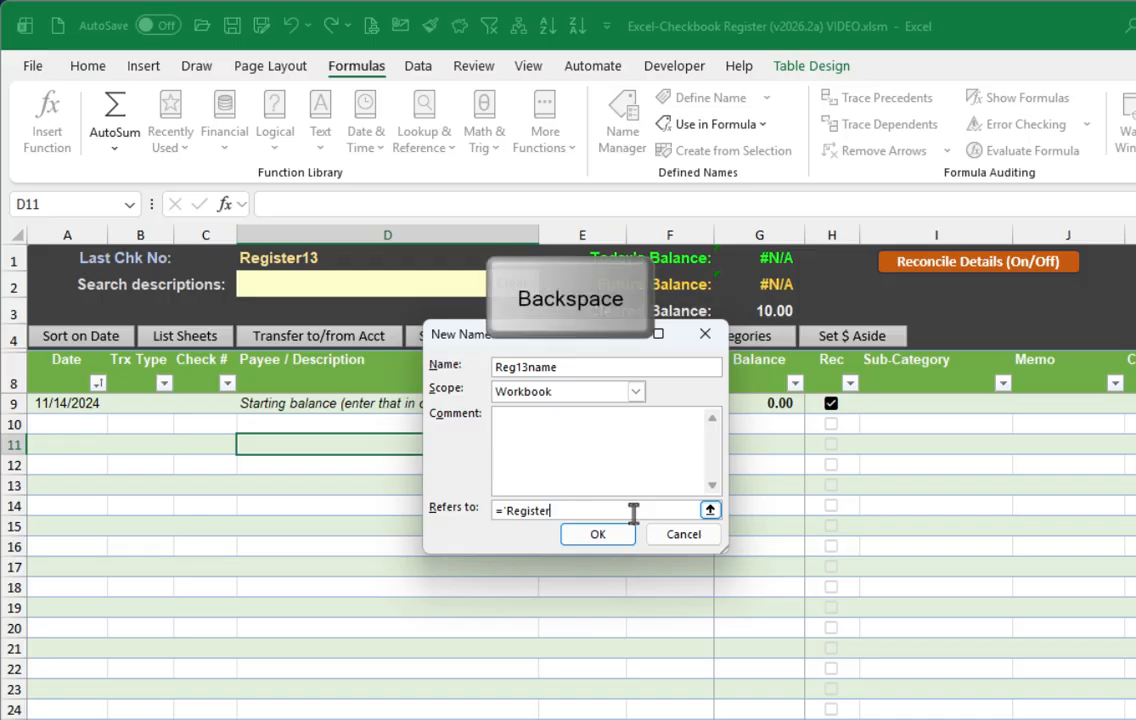
pyautogui.press('BackSpace')
pyautogui.press('BackSpace')
pyautogui.press('BackSpace')
pyautogui.press('BackSpace')
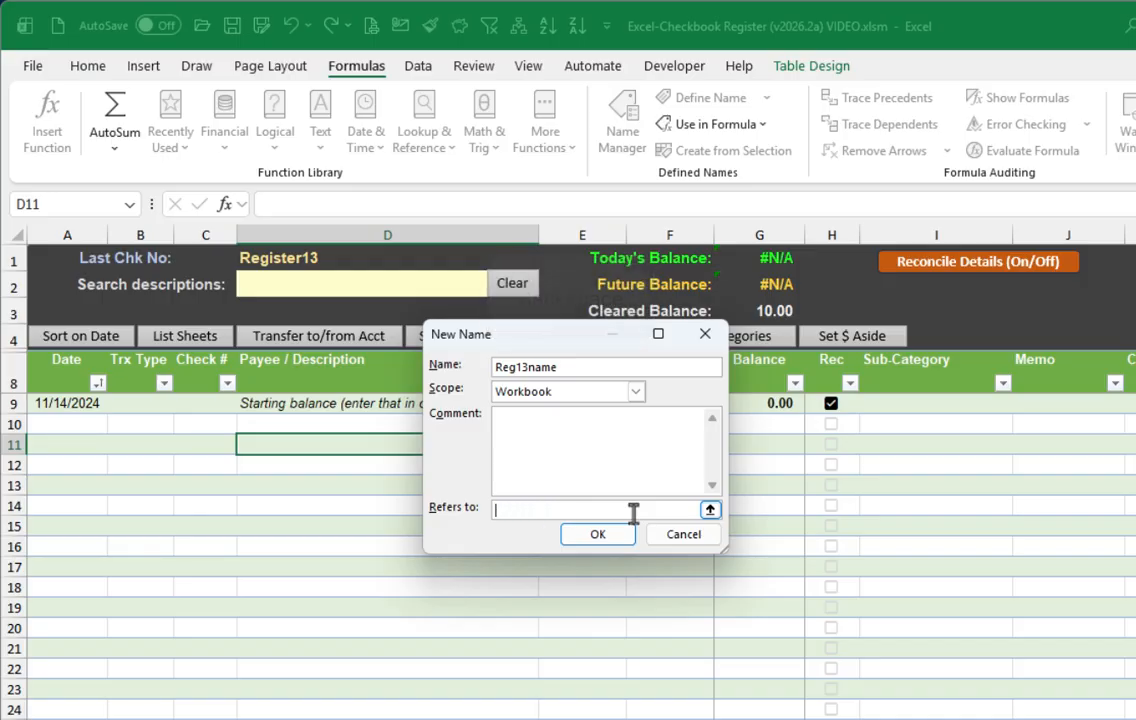
pyautogui.rightClick(521, 510)
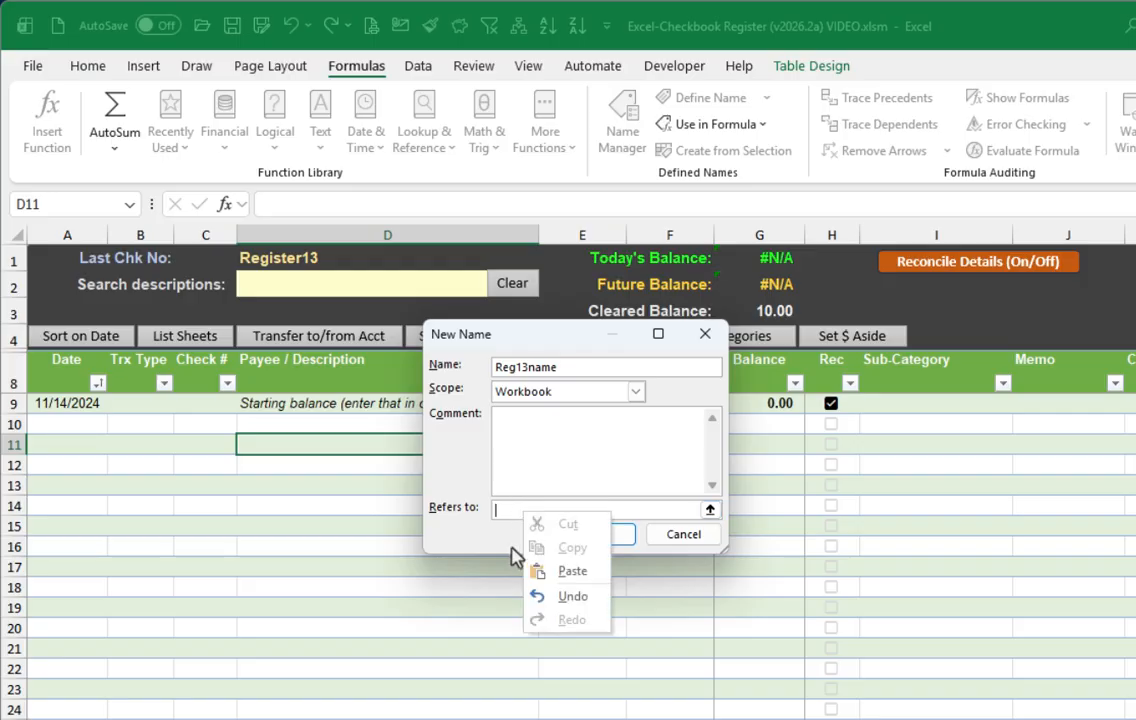
pyautogui.click(568, 573)
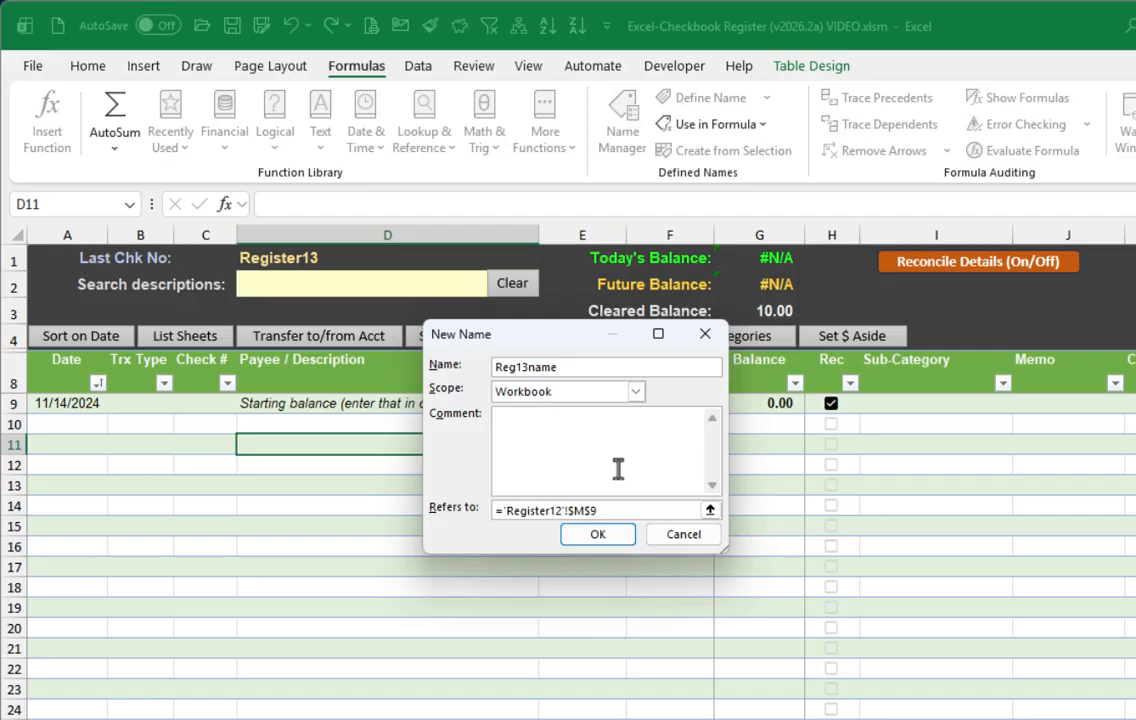
pyautogui.press('BackSpace')
pyautogui.write('3')
pyautogui.click(617, 540)
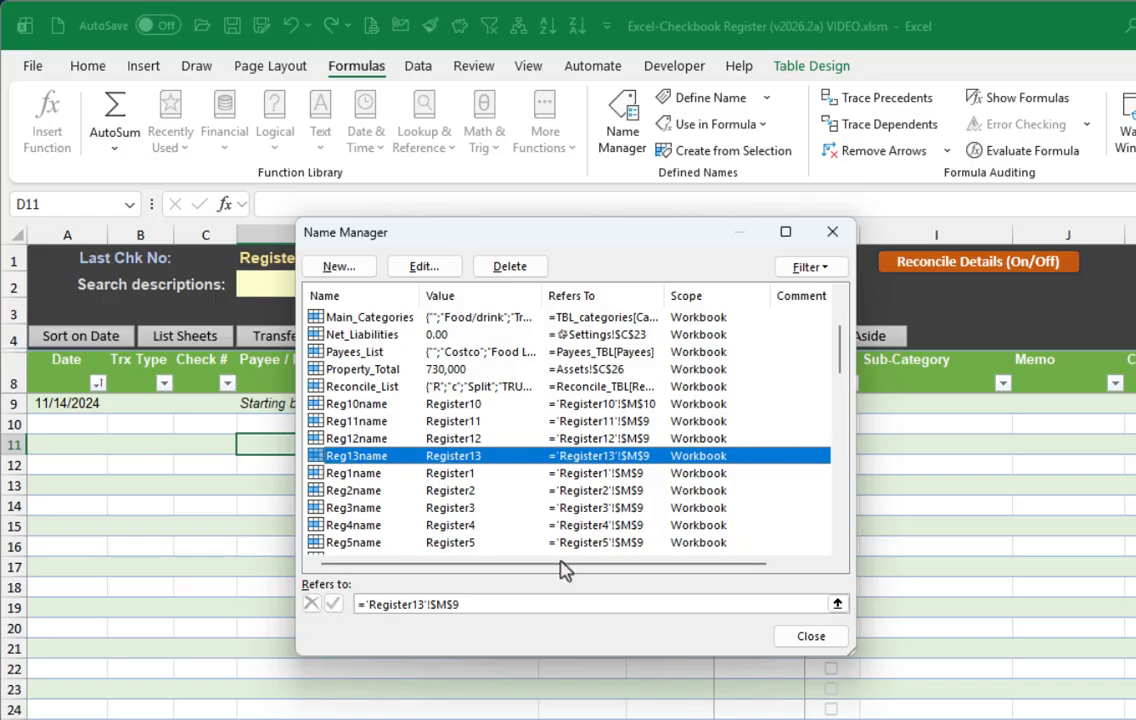
pyautogui.click(806, 638)
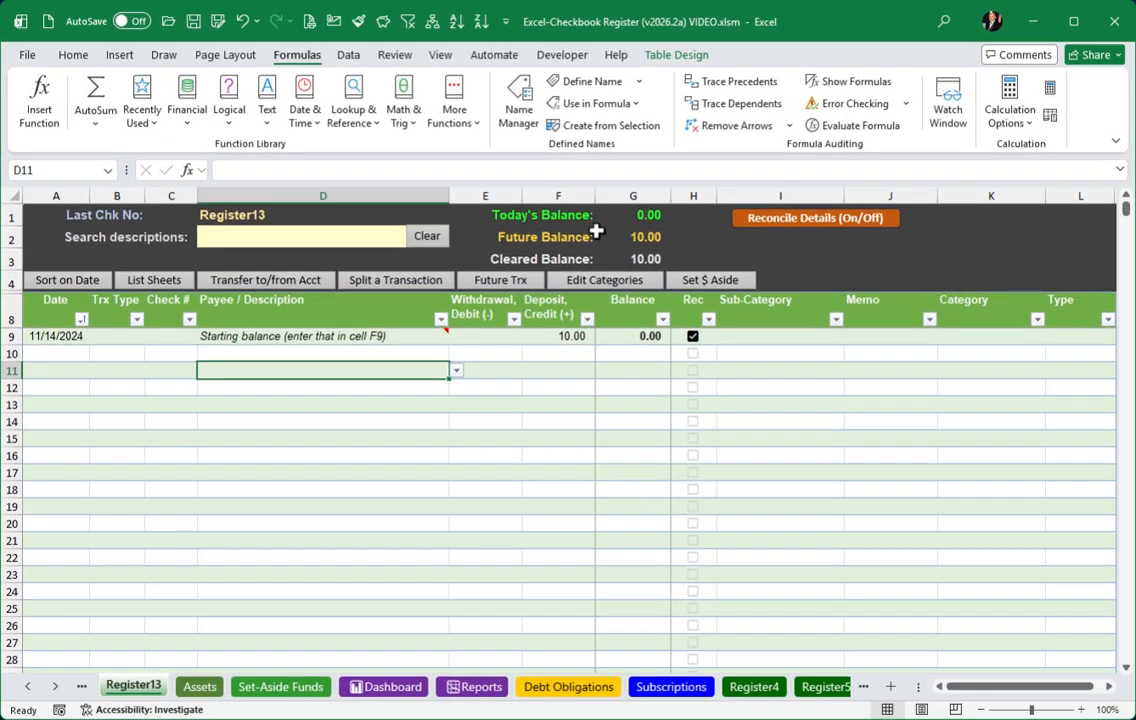
# Change Reg3name to Reg13name in the VLOOKUP part of the Today's Balance formula in G1.
pyautogui.click(648, 217)
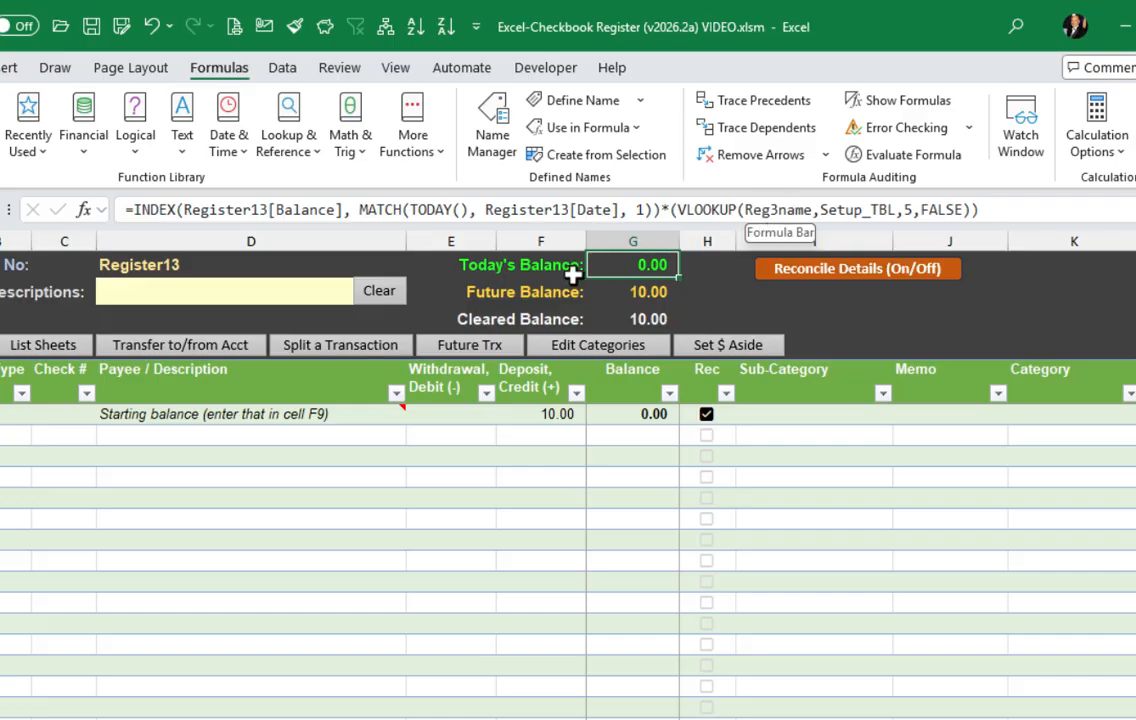
pyautogui.click(648, 294)
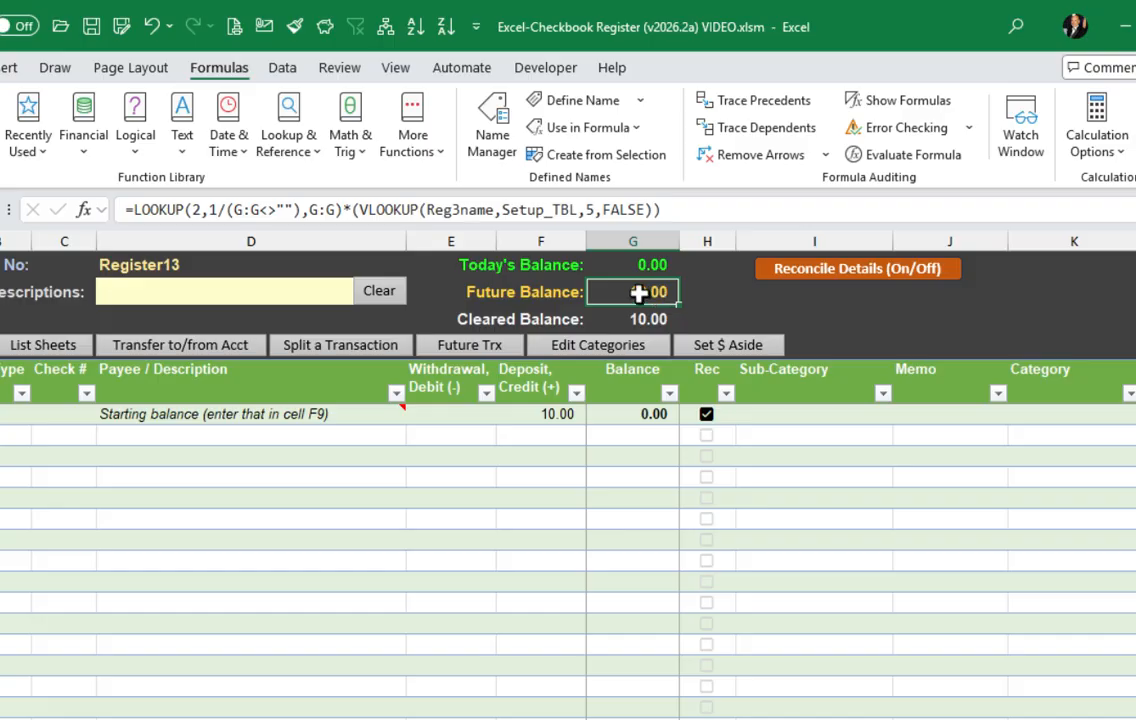
pyautogui.click(634, 264)
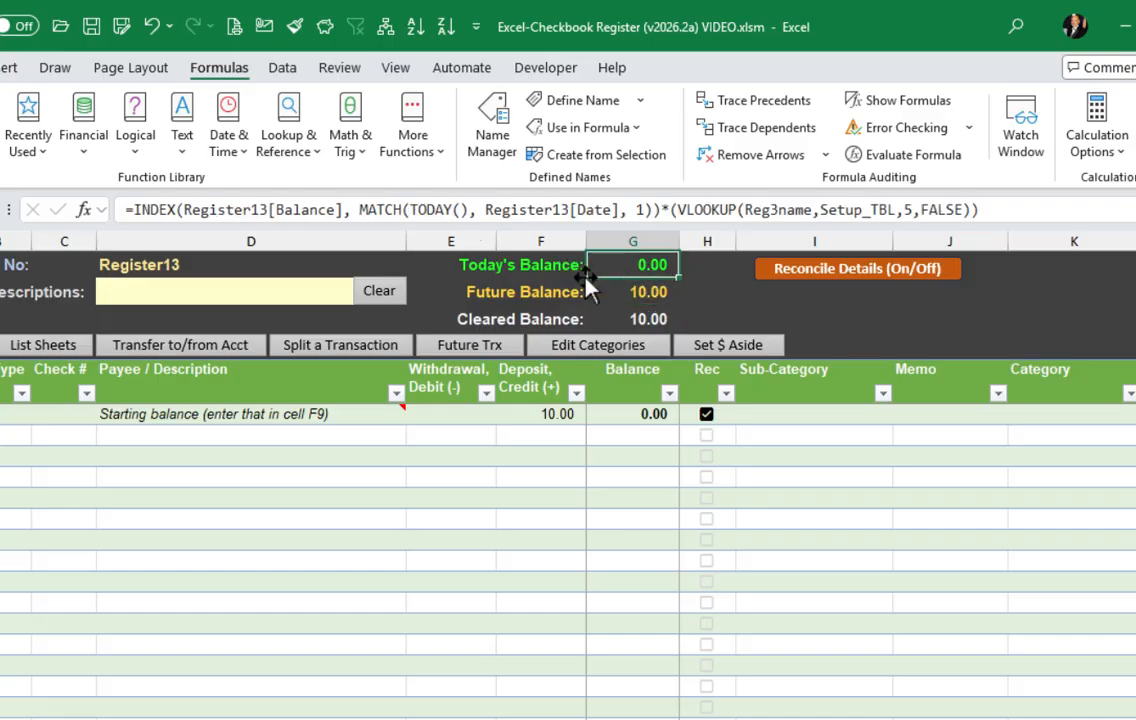
pyautogui.click(778, 212)
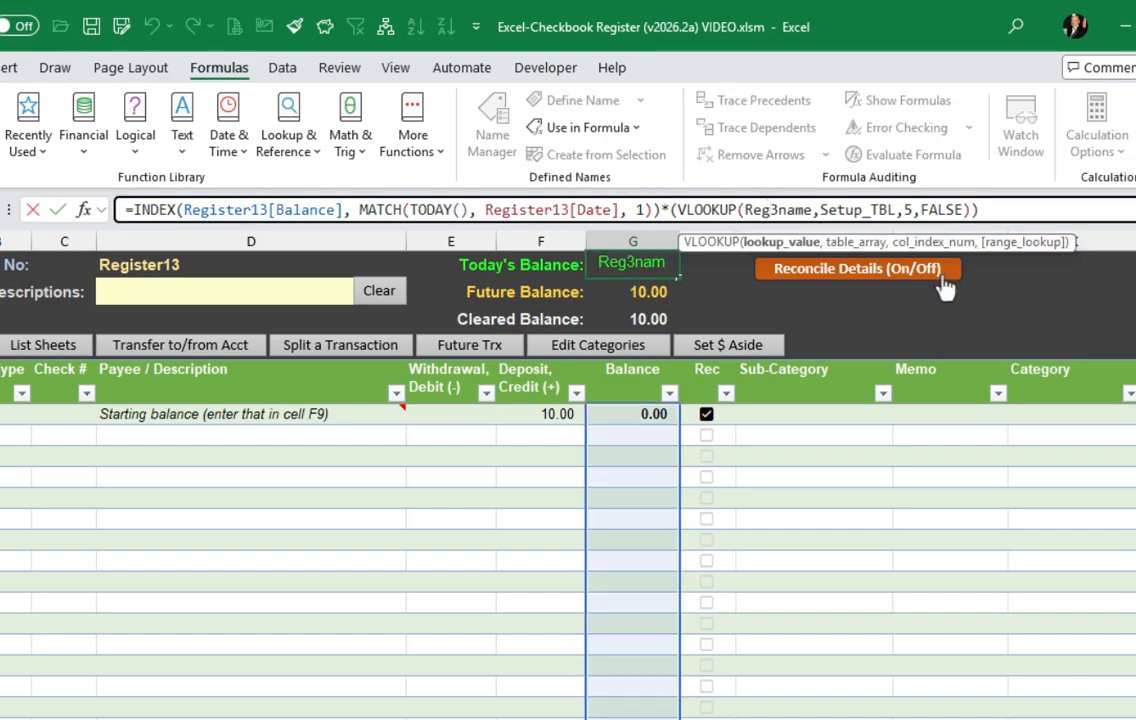
pyautogui.write('1')
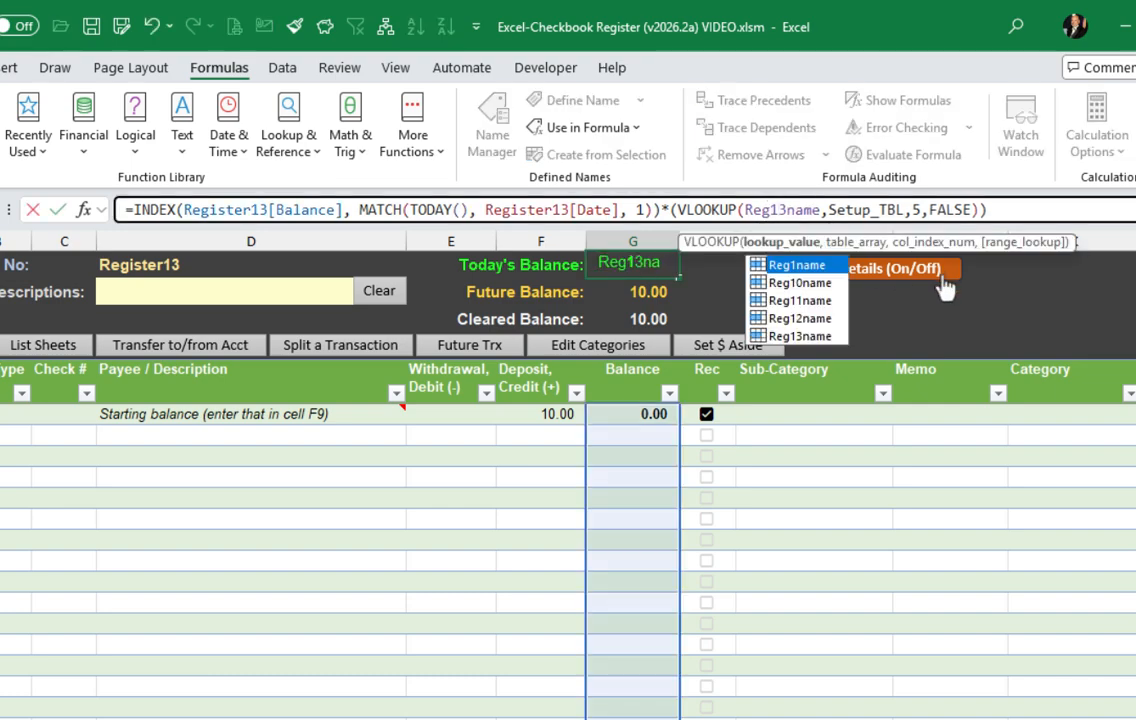
pyautogui.press('Return')
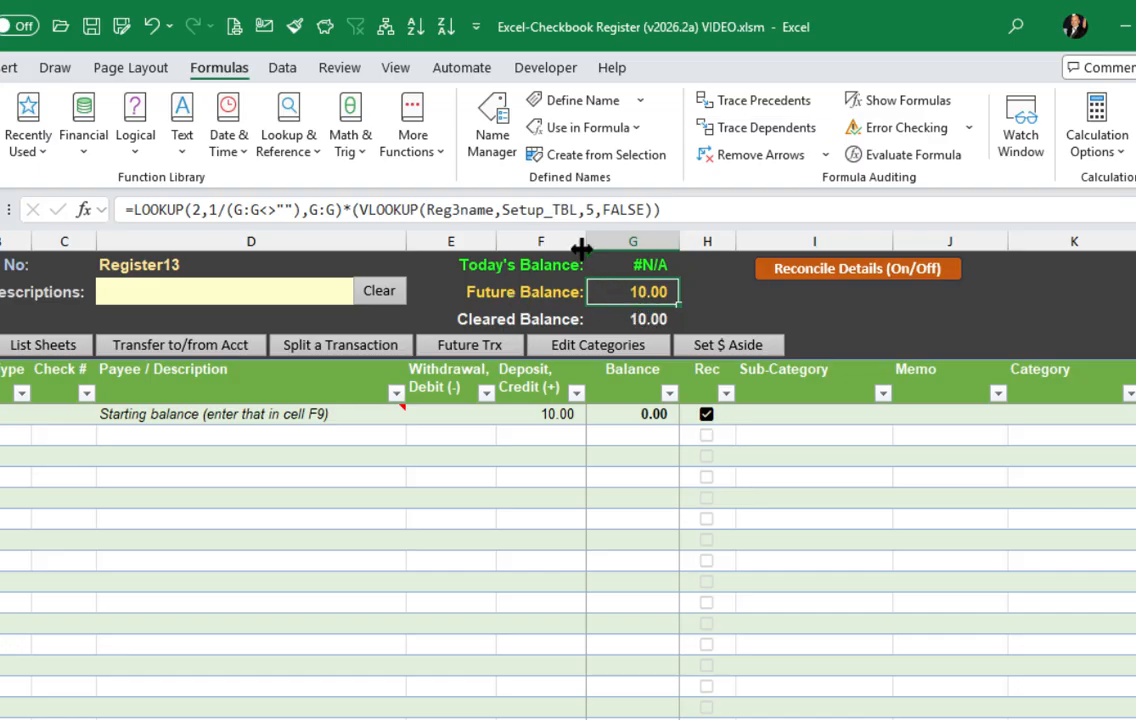
# Change Reg3name to Reg13name in the VLOOKUP part of the Future Balance formula in G2.
pyautogui.click(451, 209)
pyautogui.write('3')
pyautogui.write('1')
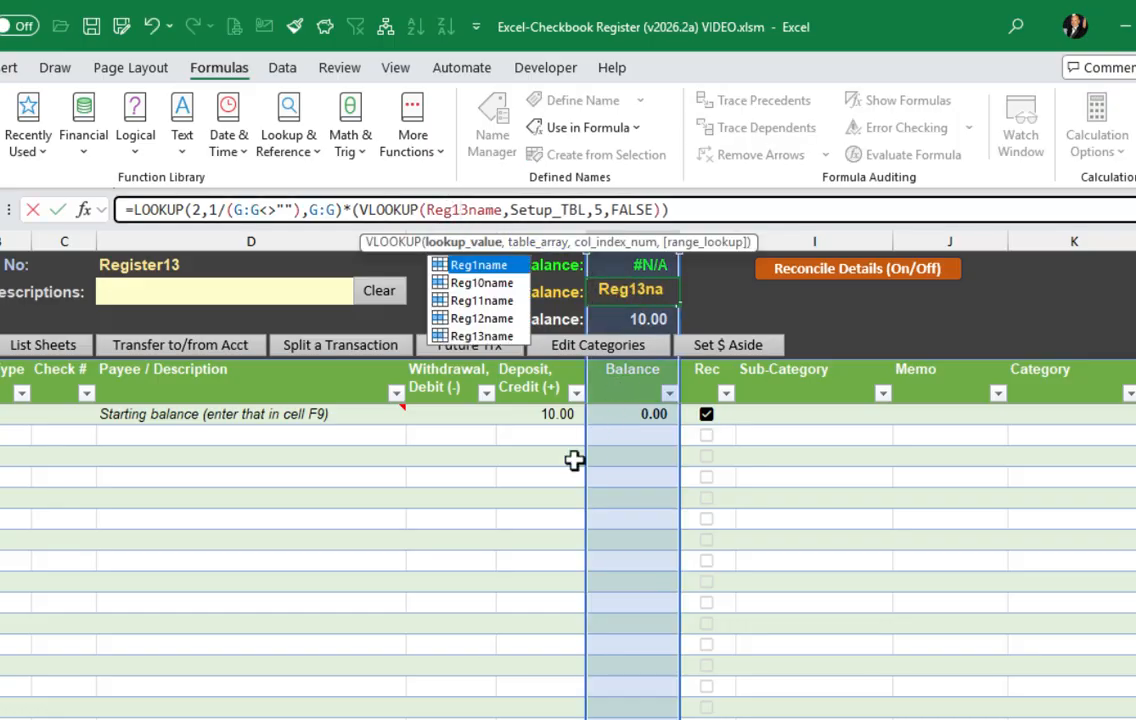
pyautogui.press('Return')
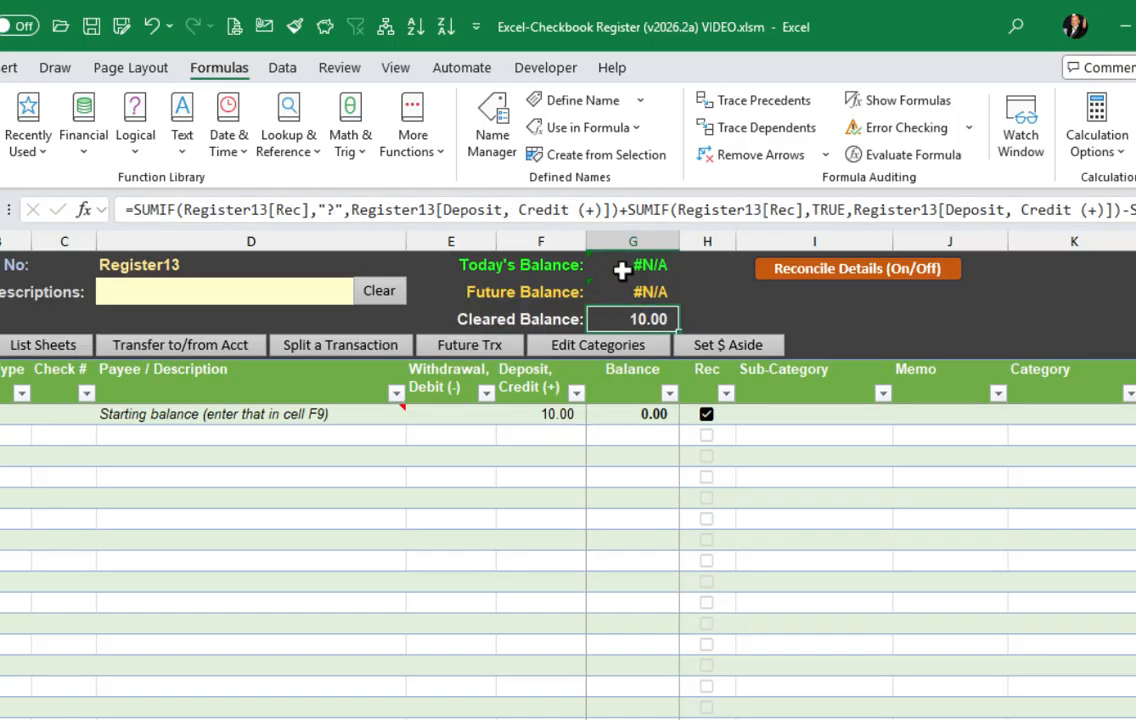
pyautogui.click(634, 265)
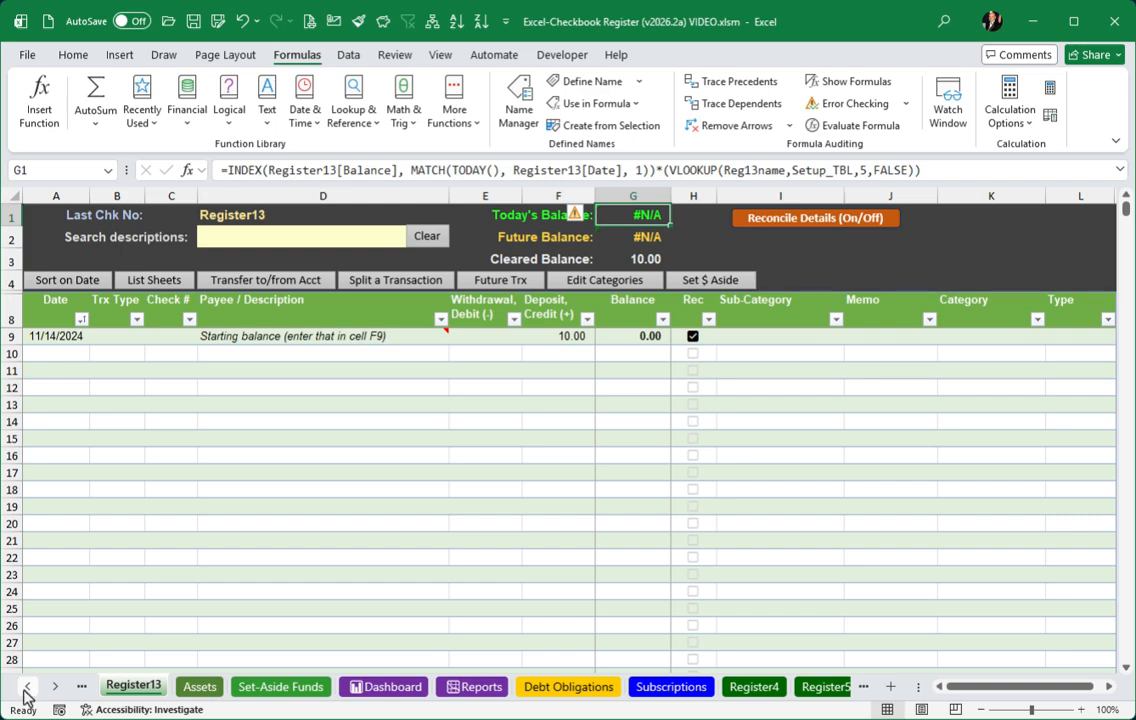
# Browse the workbook's sheets from first to last and open the Settings sheet.
pyautogui.click(28, 687)
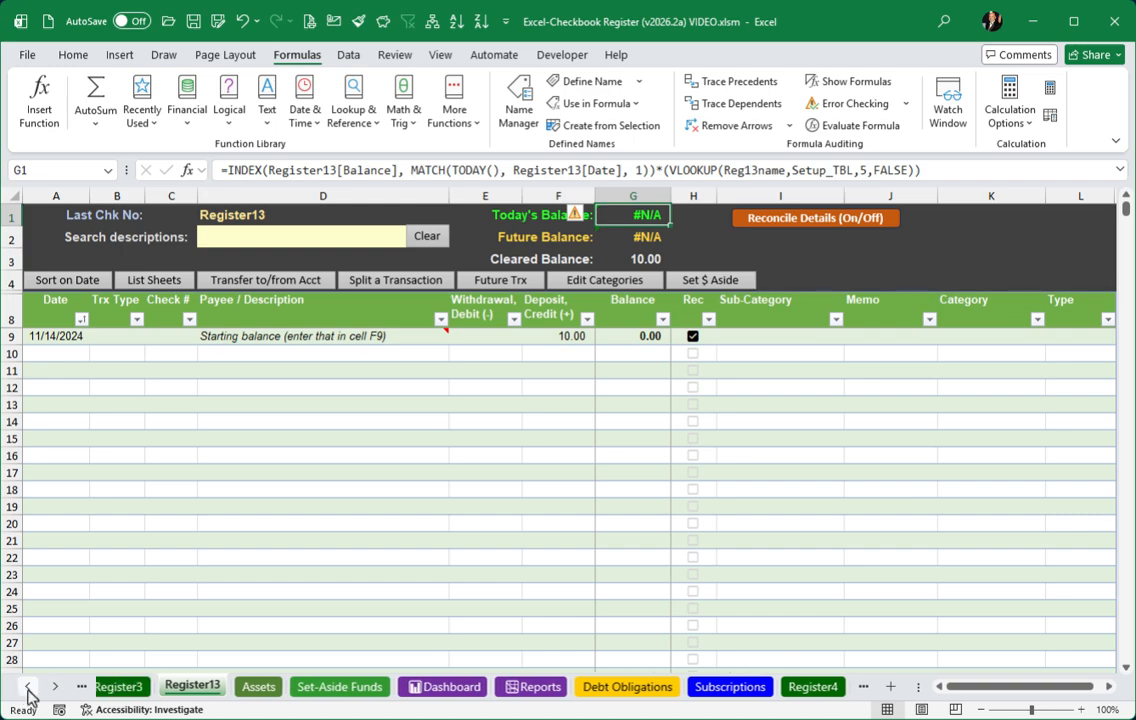
pyautogui.click(53, 687)
pyautogui.click(53, 687)
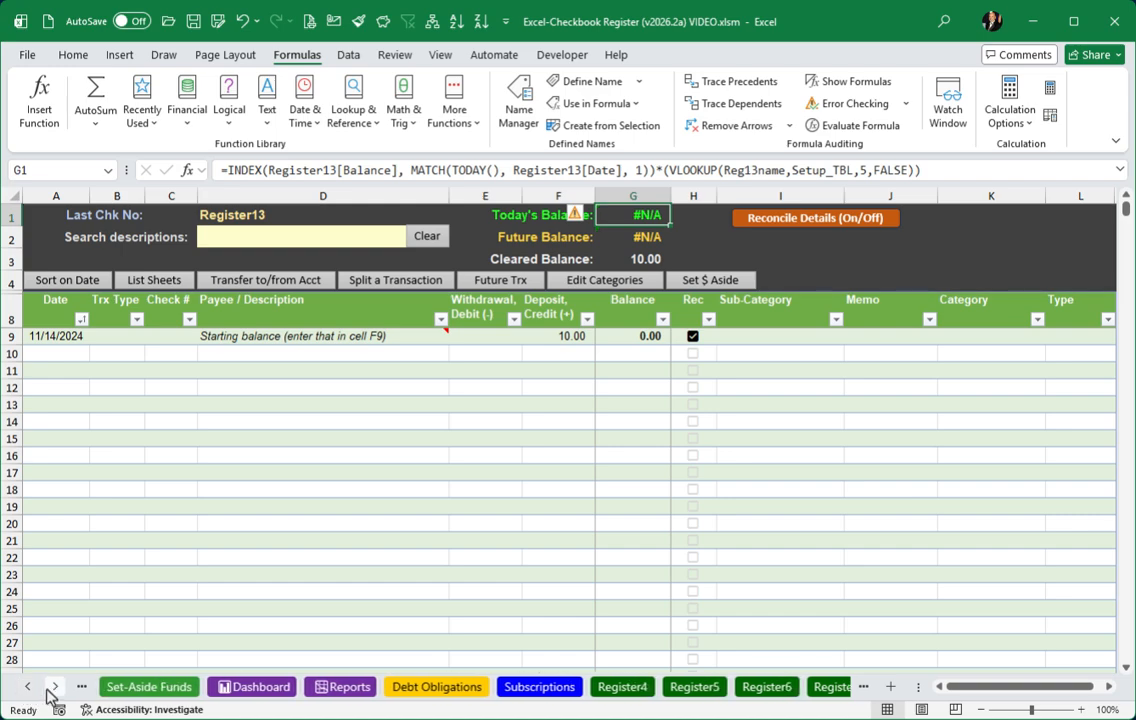
pyautogui.keyDown('ctrl'); pyautogui.click(27, 687); pyautogui.keyUp('ctrl')
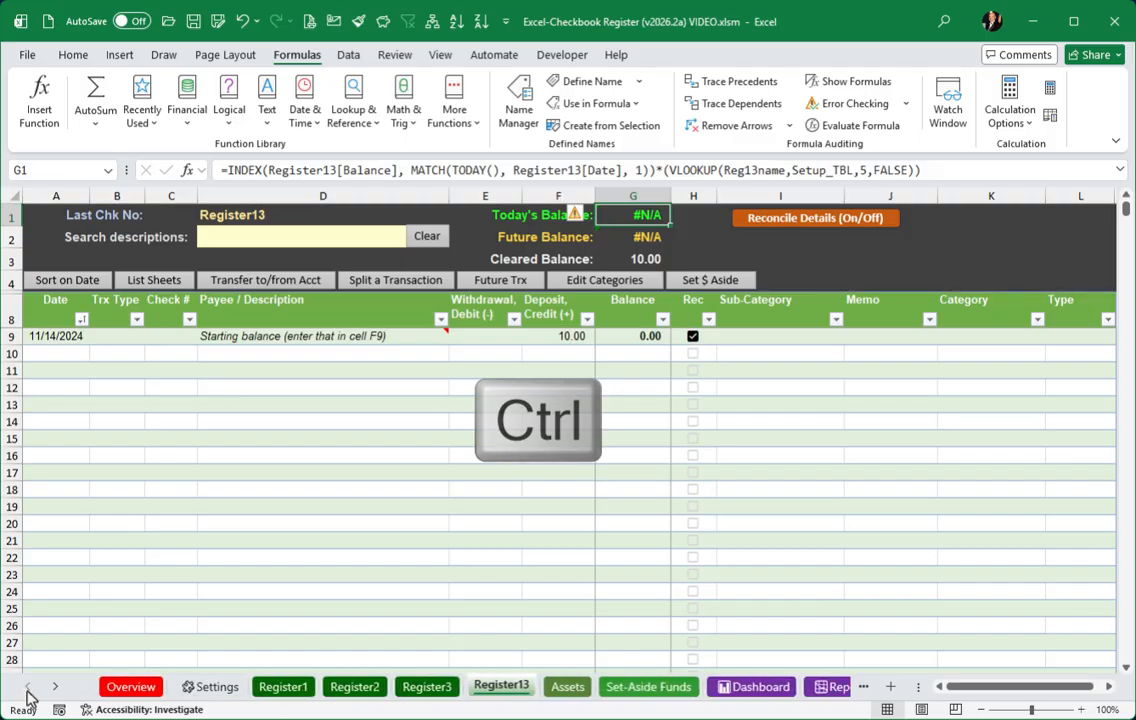
pyautogui.keyDown('ctrl'); pyautogui.click(54, 688); pyautogui.keyUp('ctrl')
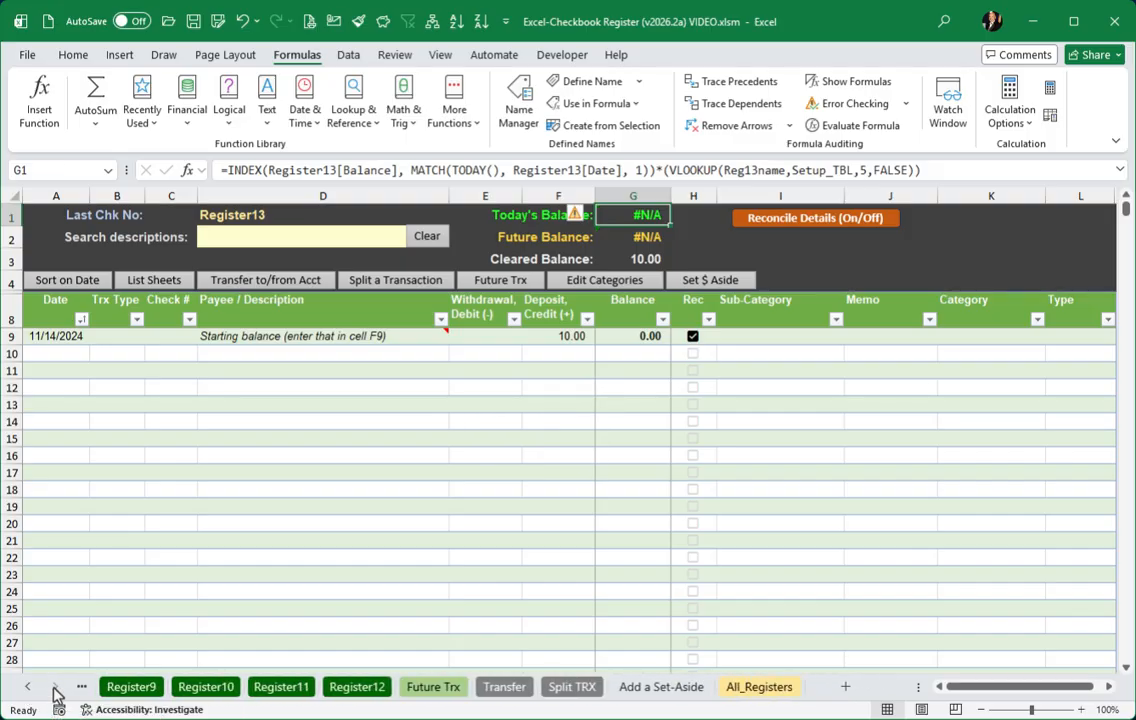
pyautogui.keyDown('ctrl'); pyautogui.click(27, 688); pyautogui.keyUp('ctrl')
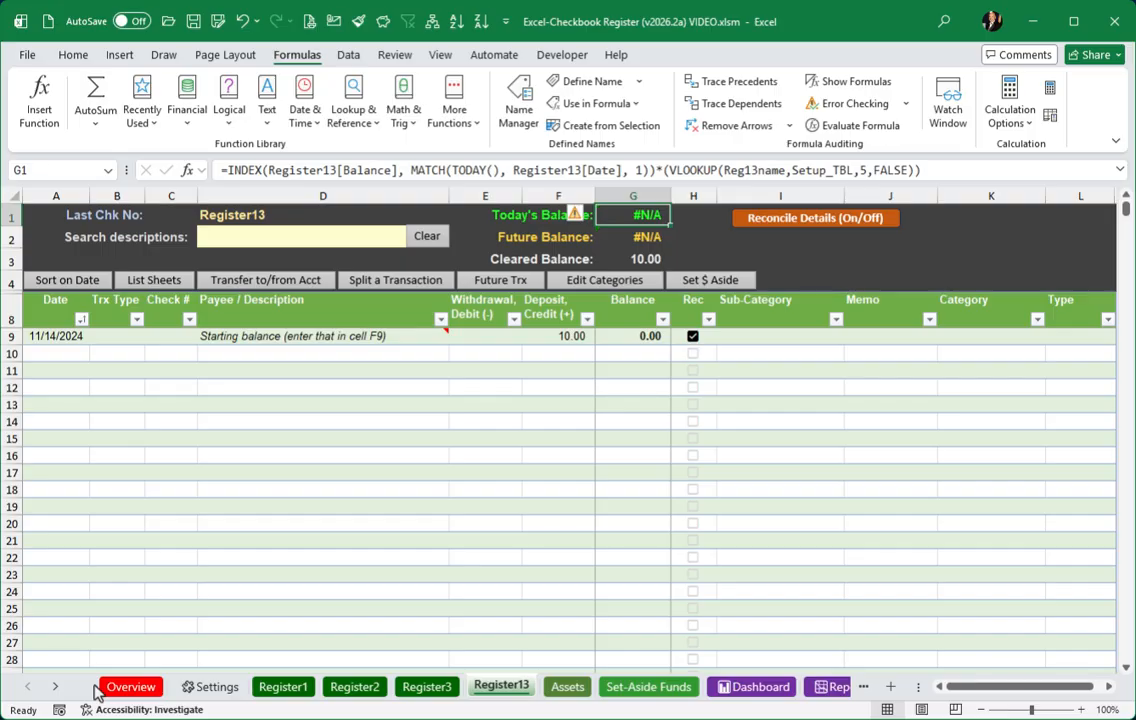
pyautogui.click(205, 687)
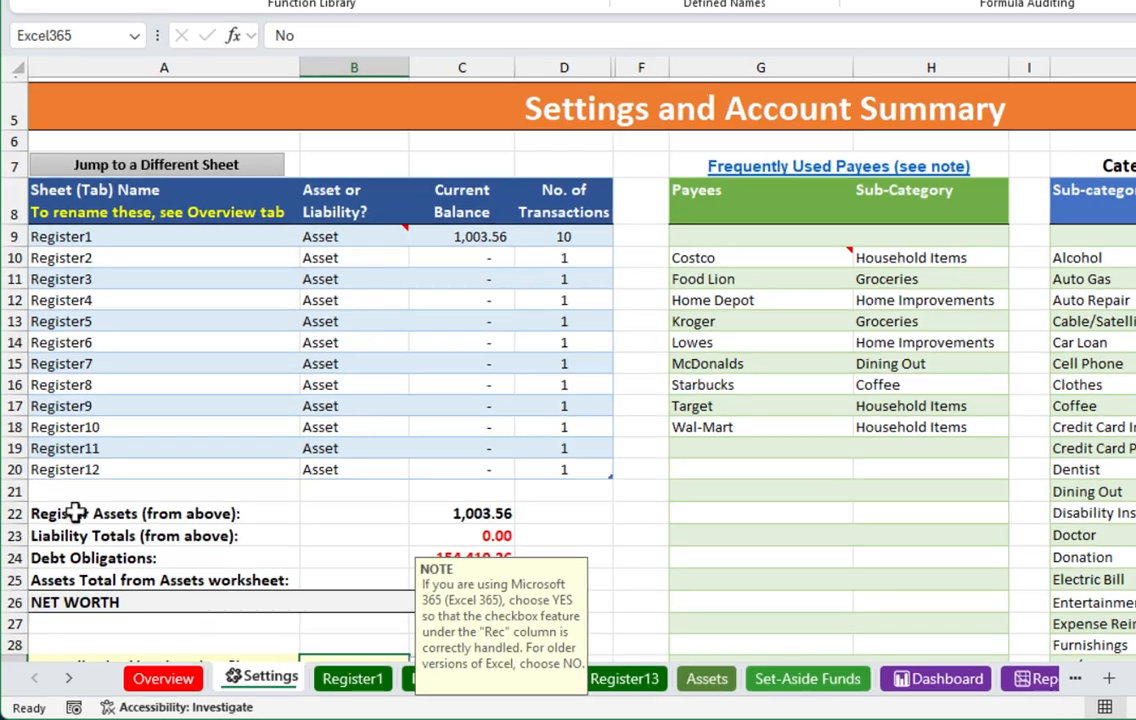
# Insert blank cells at A22:D22 above the Register Assets row, shifting the existing cells down.
pyautogui.click(41, 549)
pyautogui.moveTo(50, 513); pyautogui.dragTo(482, 533)
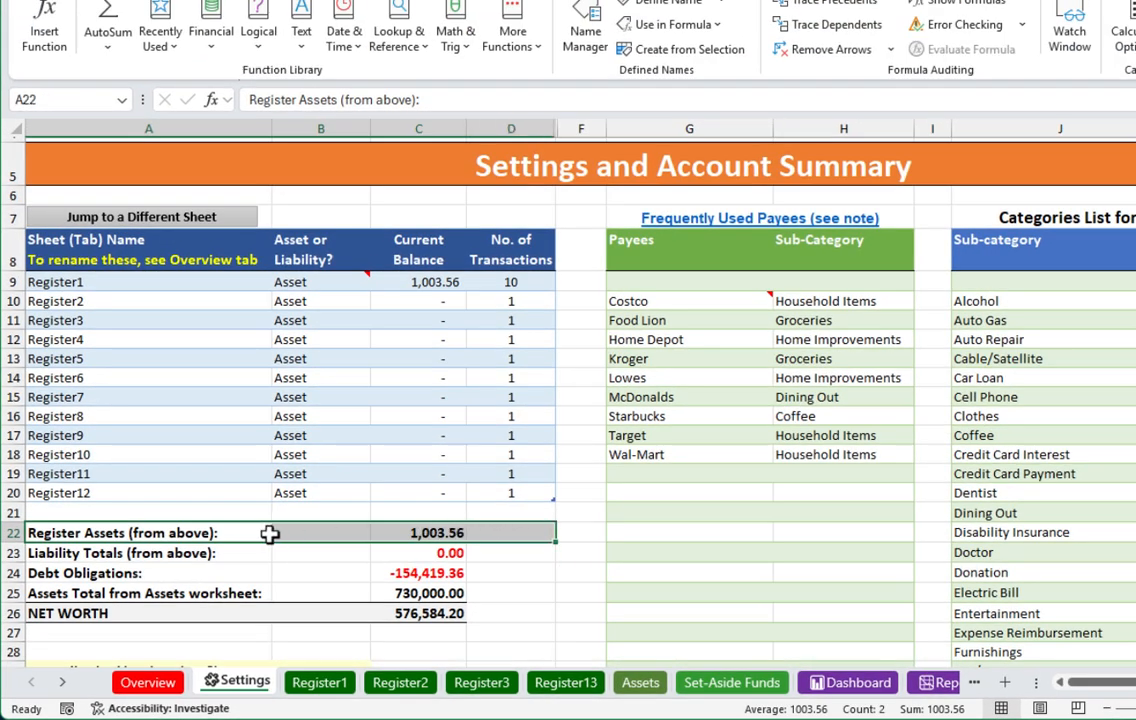
pyautogui.rightClick(307, 532)
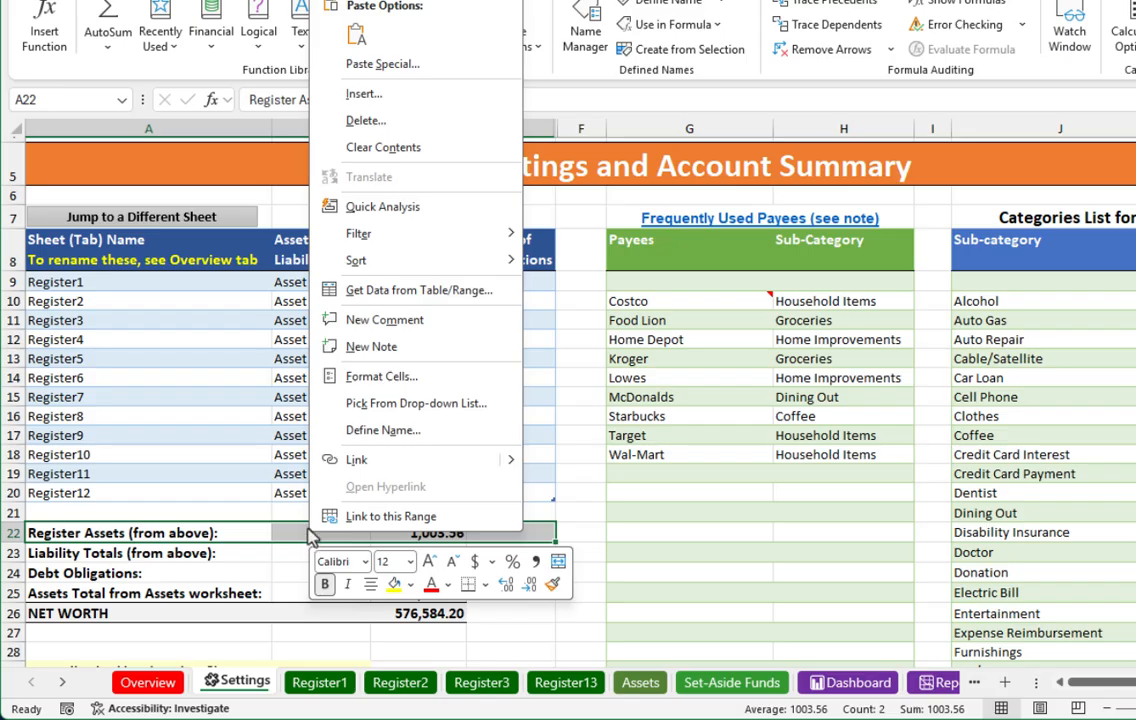
pyautogui.click(394, 97)
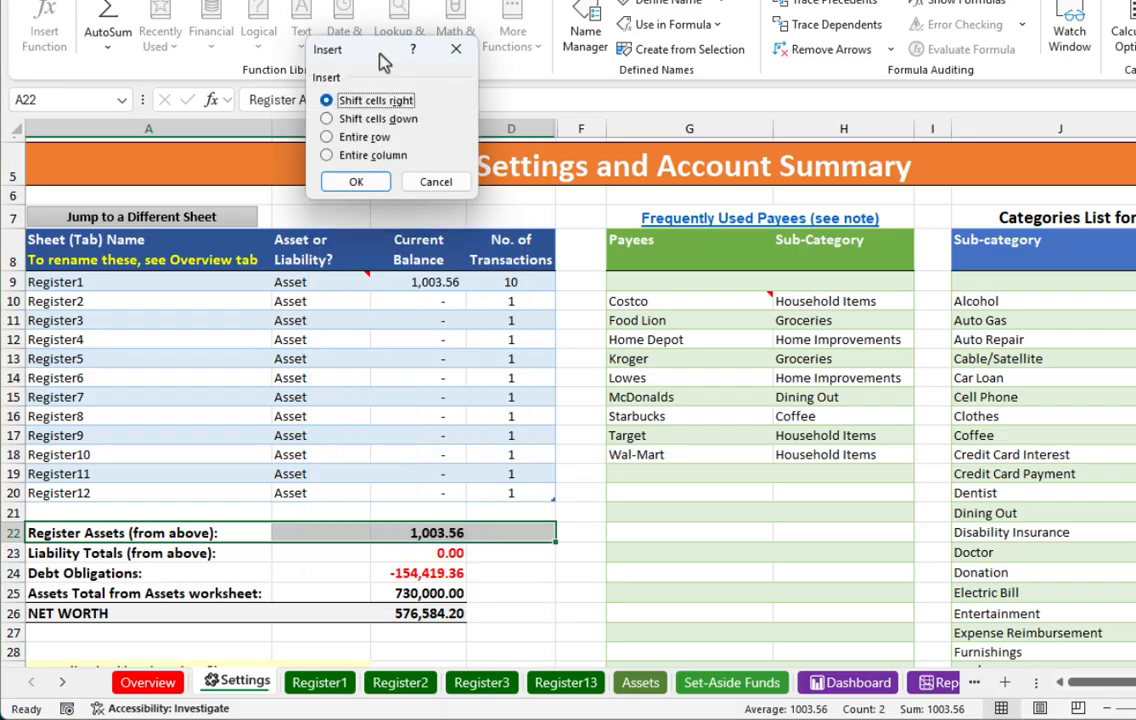
pyautogui.moveTo(380, 61); pyautogui.dragTo(416, 325)
pyautogui.click(420, 383)
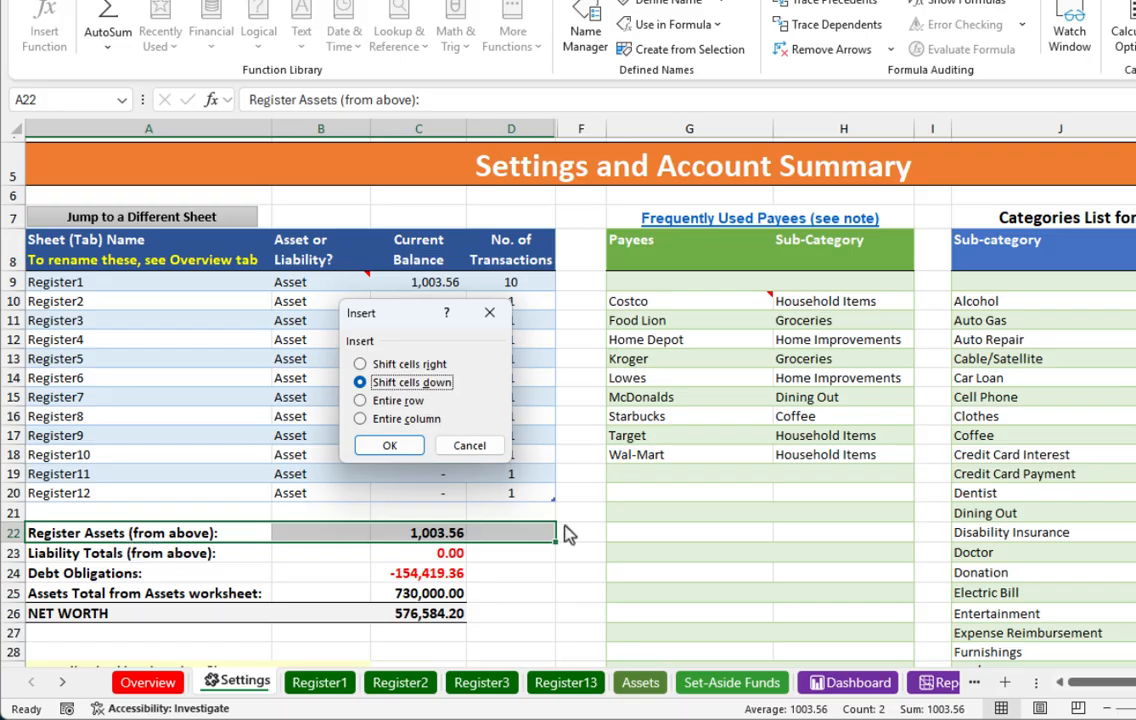
pyautogui.click(392, 447)
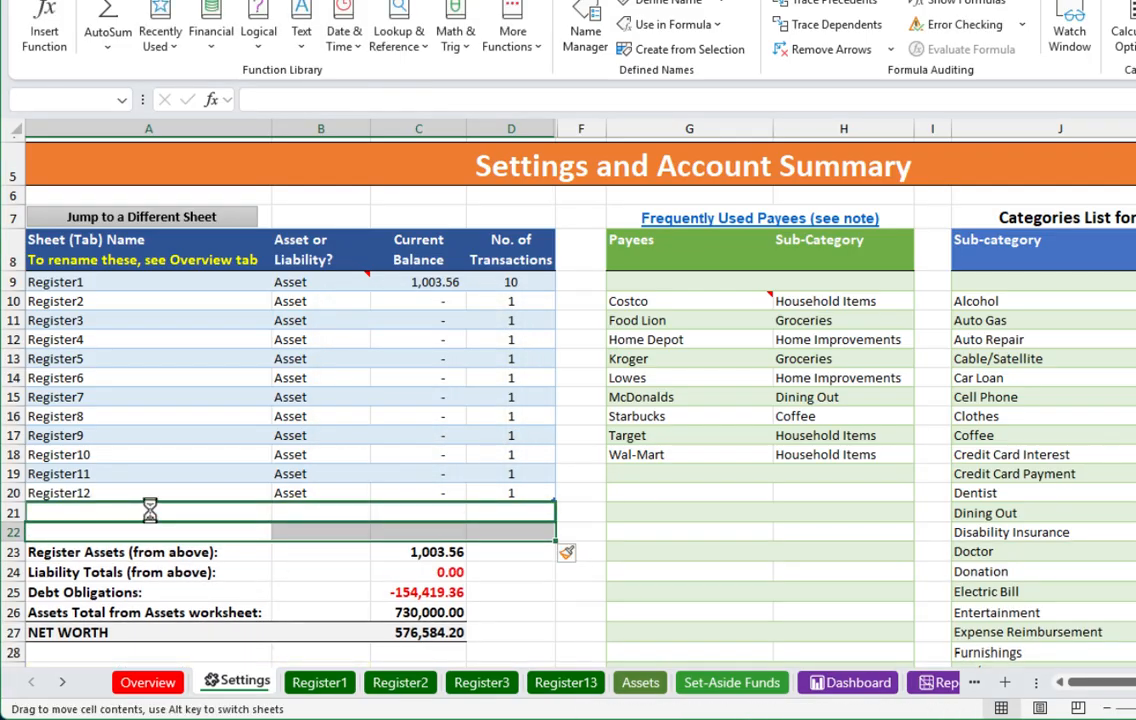
pyautogui.click(228, 537)
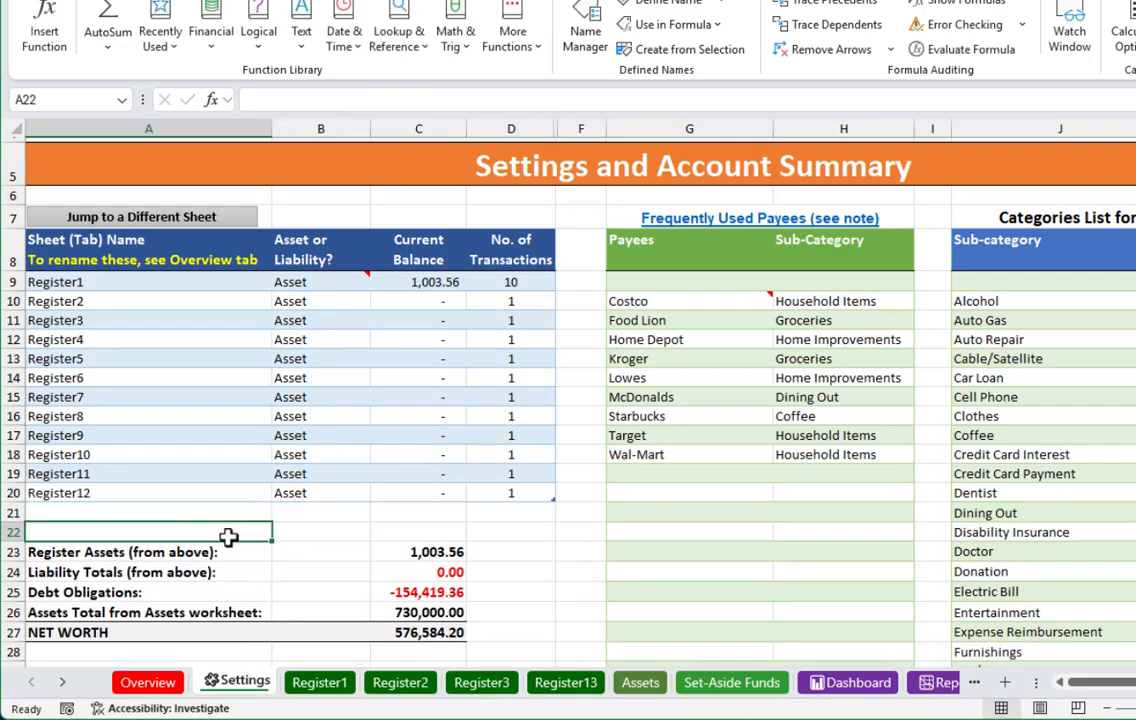
# Extend the account summary table by one row so it includes row 21.
pyautogui.click(185, 494)
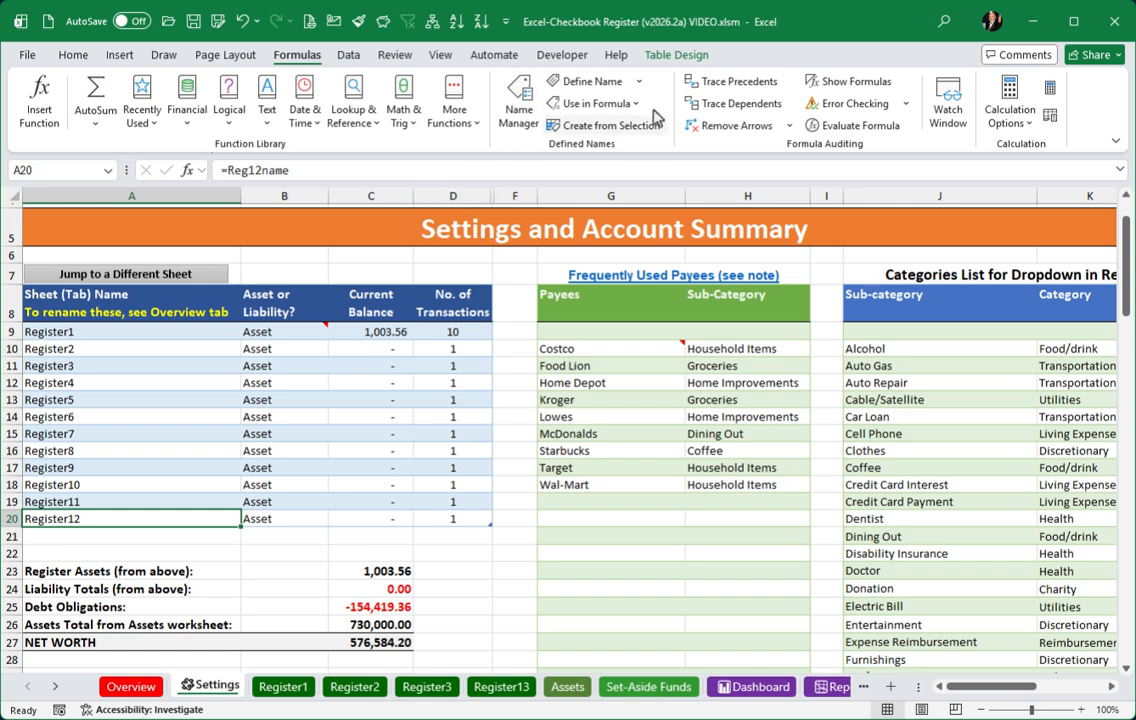
pyautogui.click(676, 54)
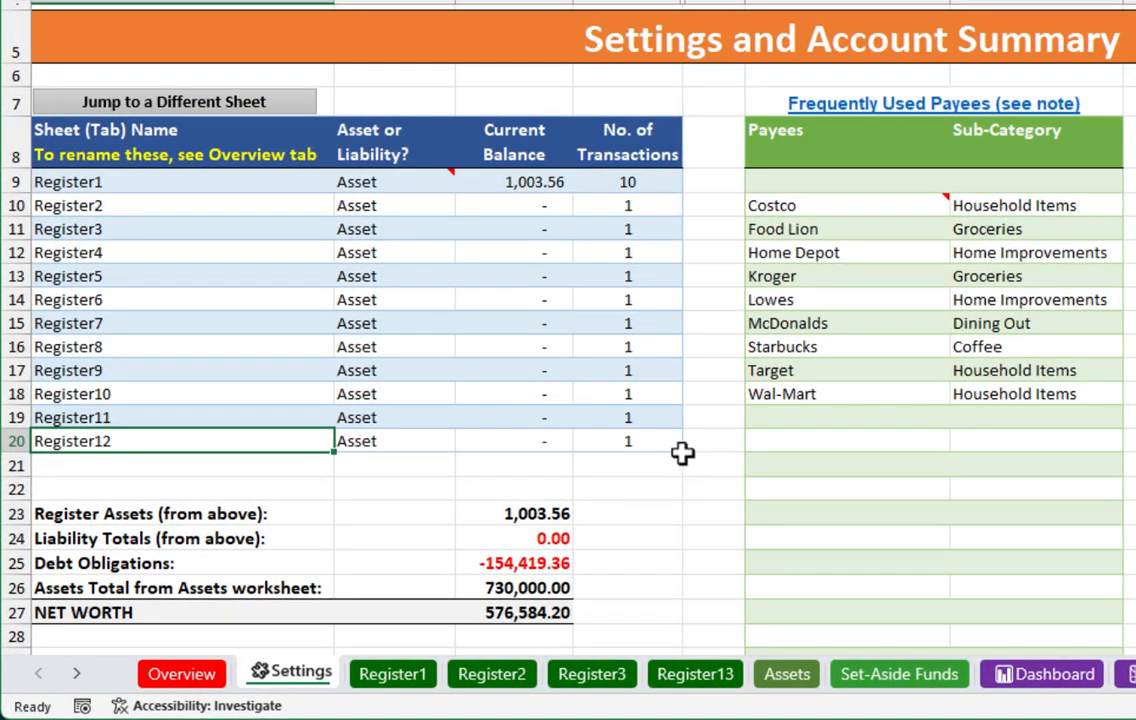
pyautogui.moveTo(680, 448); pyautogui.dragTo(675, 466)
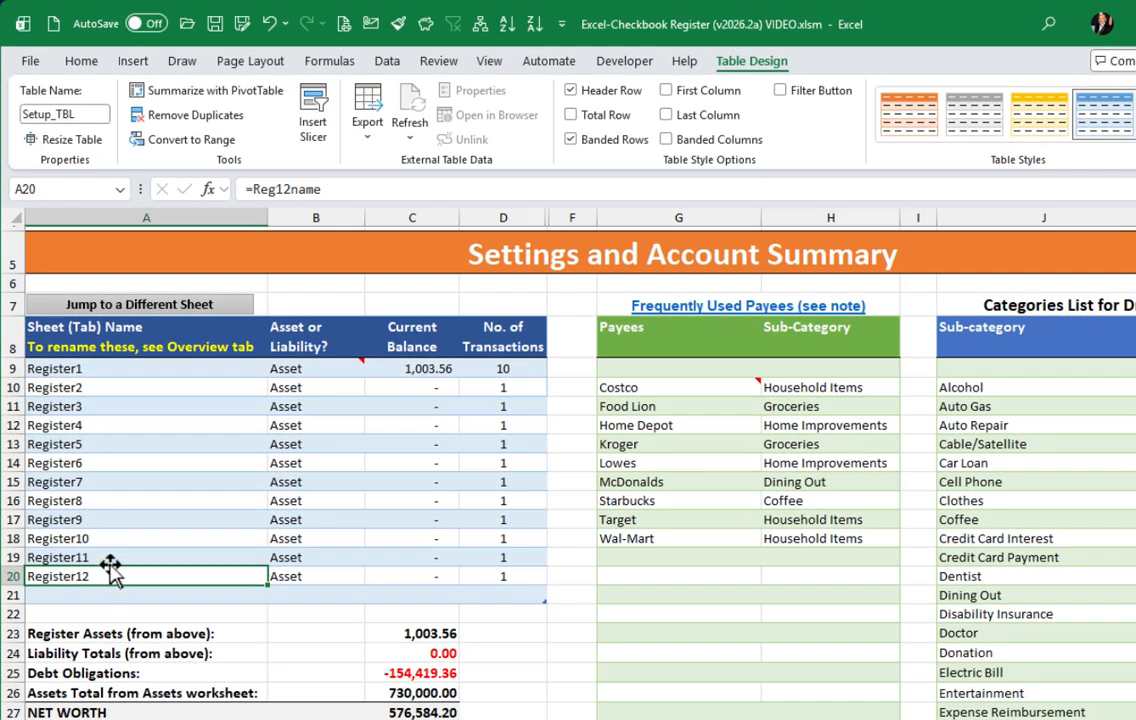
# Enter =Reg13name as the sheet name in A21 and set its account type to Asset.
pyautogui.click(94, 555)
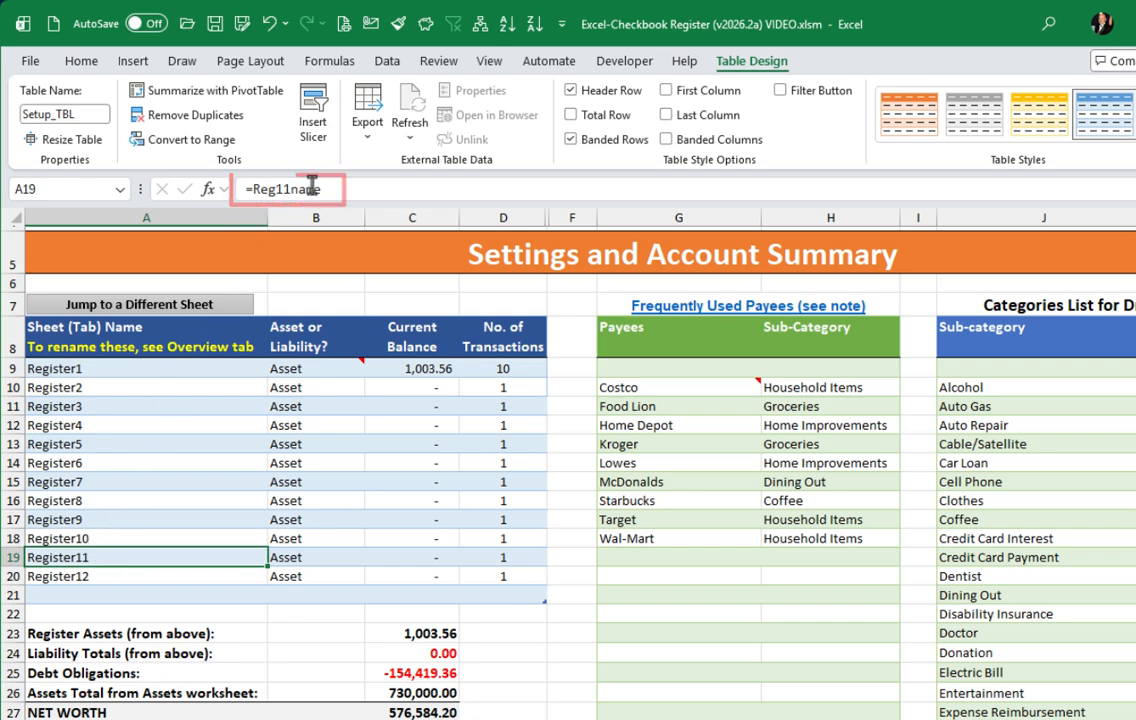
pyautogui.click(90, 577)
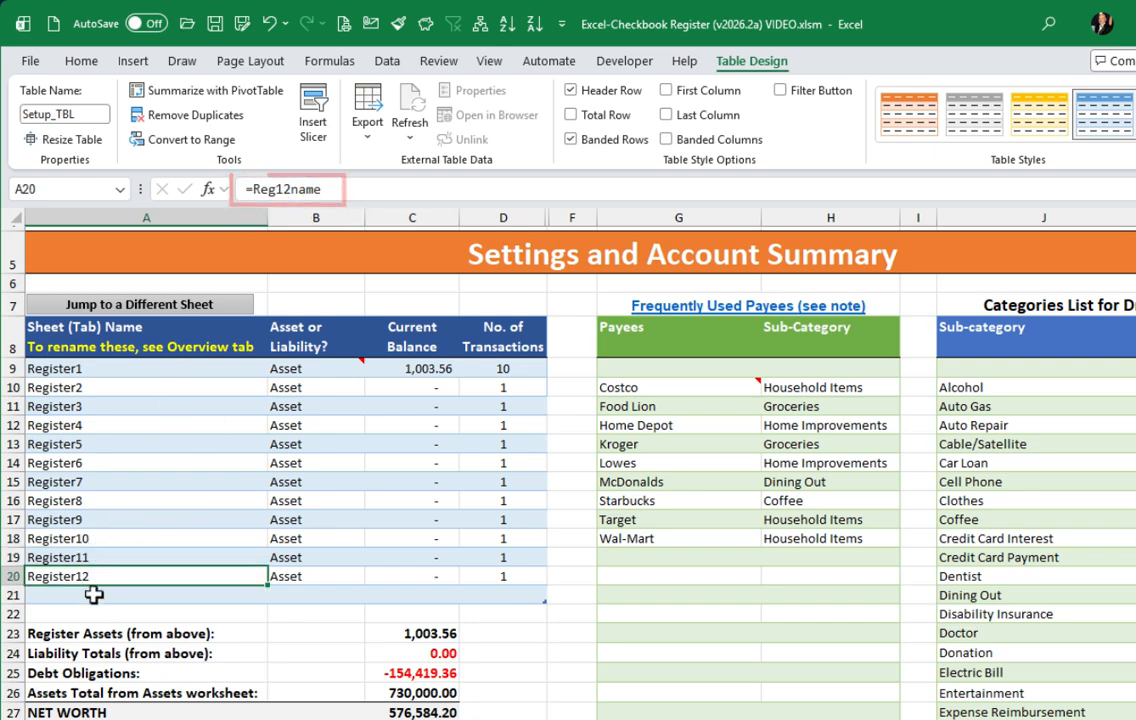
pyautogui.click(93, 594)
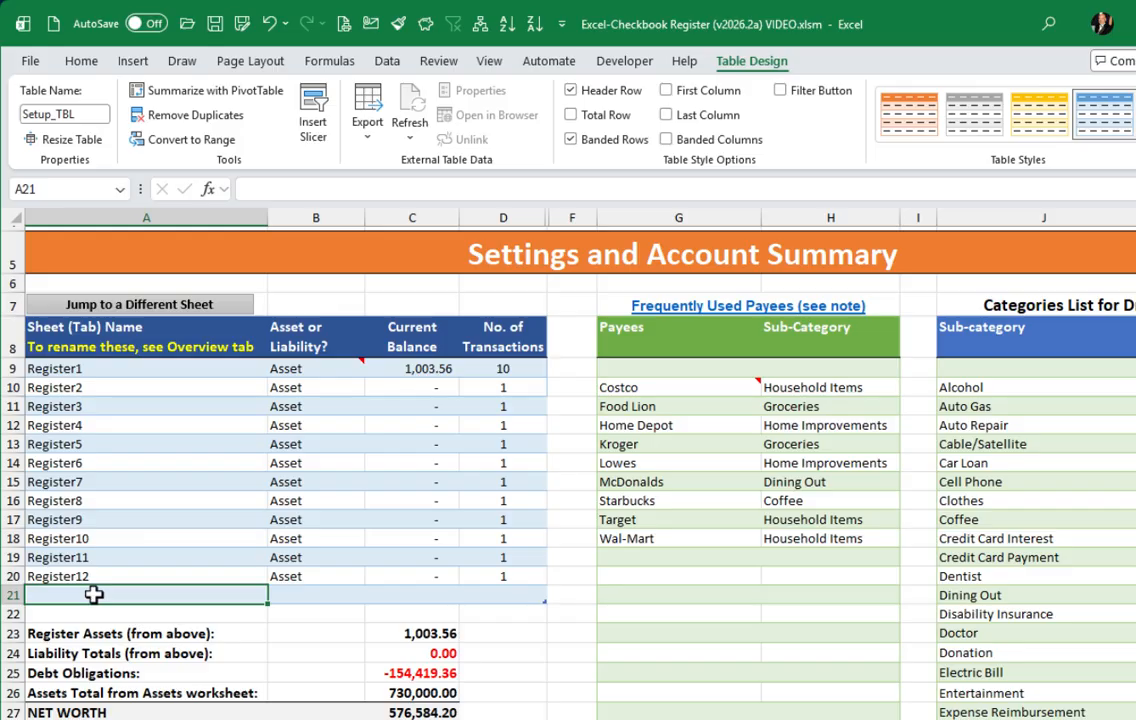
pyautogui.write('=Reg13name')
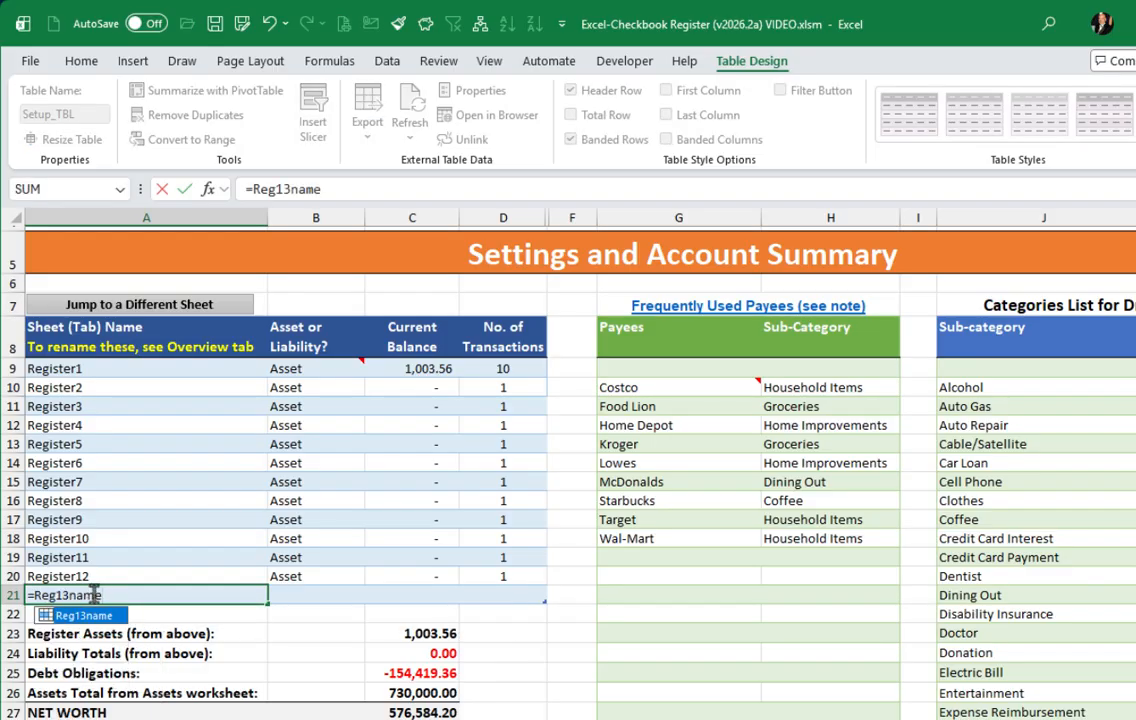
pyautogui.click(302, 596)
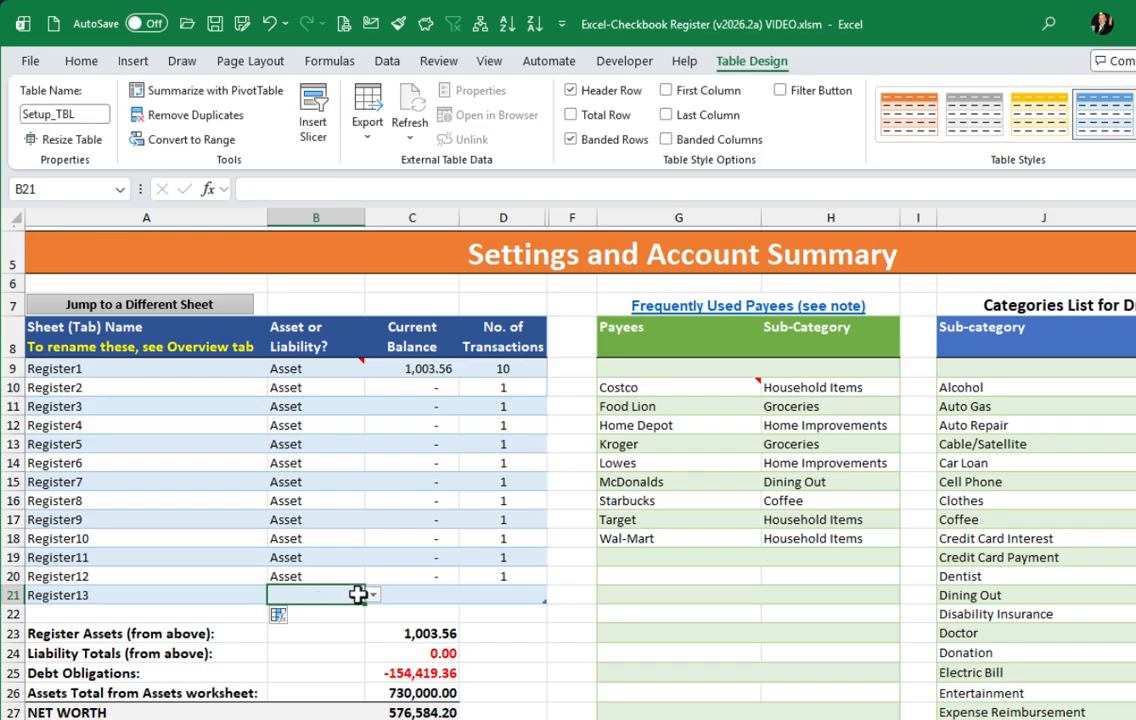
pyautogui.click(372, 596)
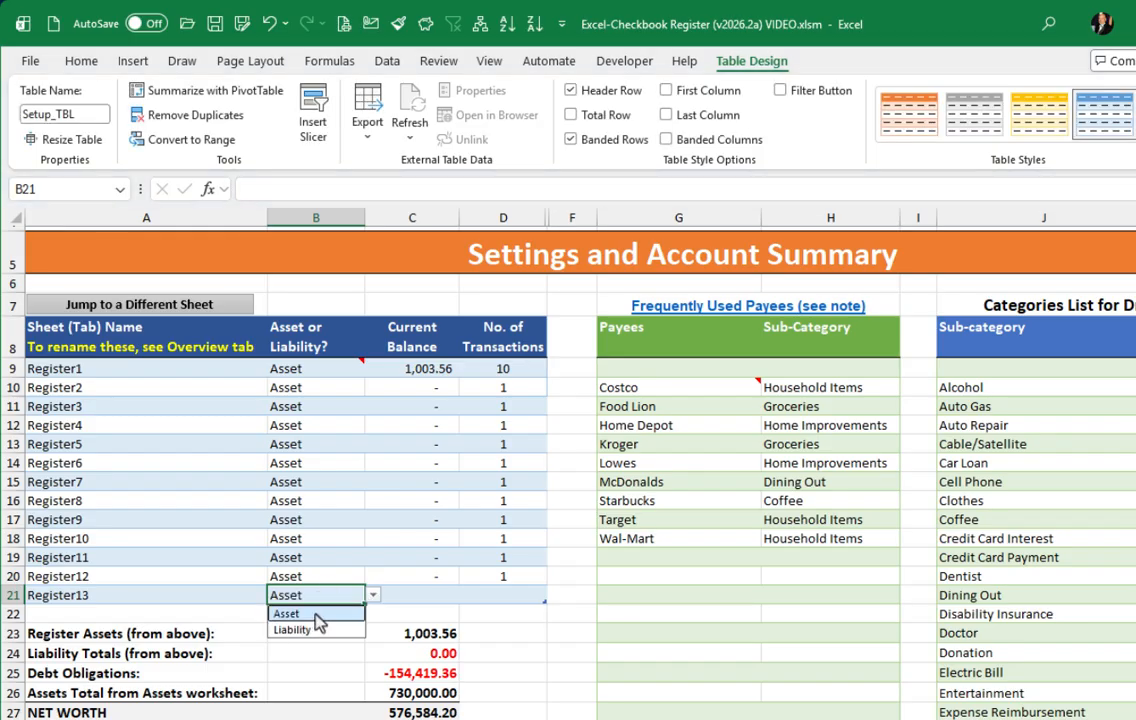
pyautogui.click(316, 614)
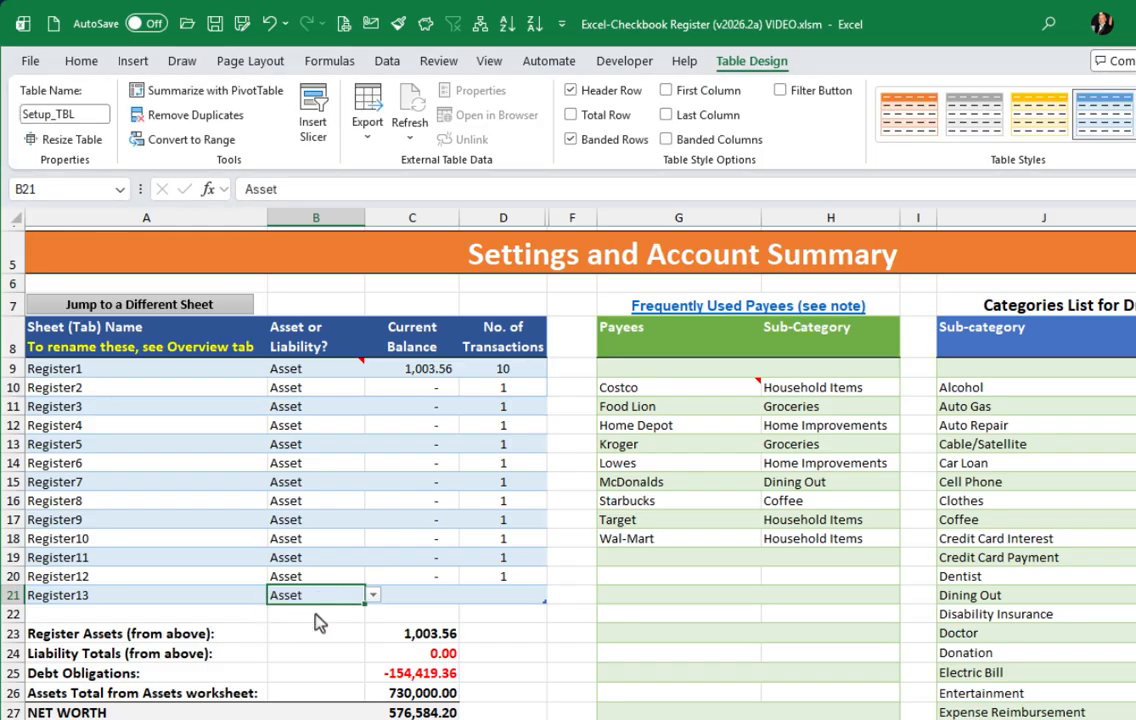
# Copy the text of Register12's Current Balance formula from C20, leaving that cell's formula as it is.
pyautogui.click(436, 577)
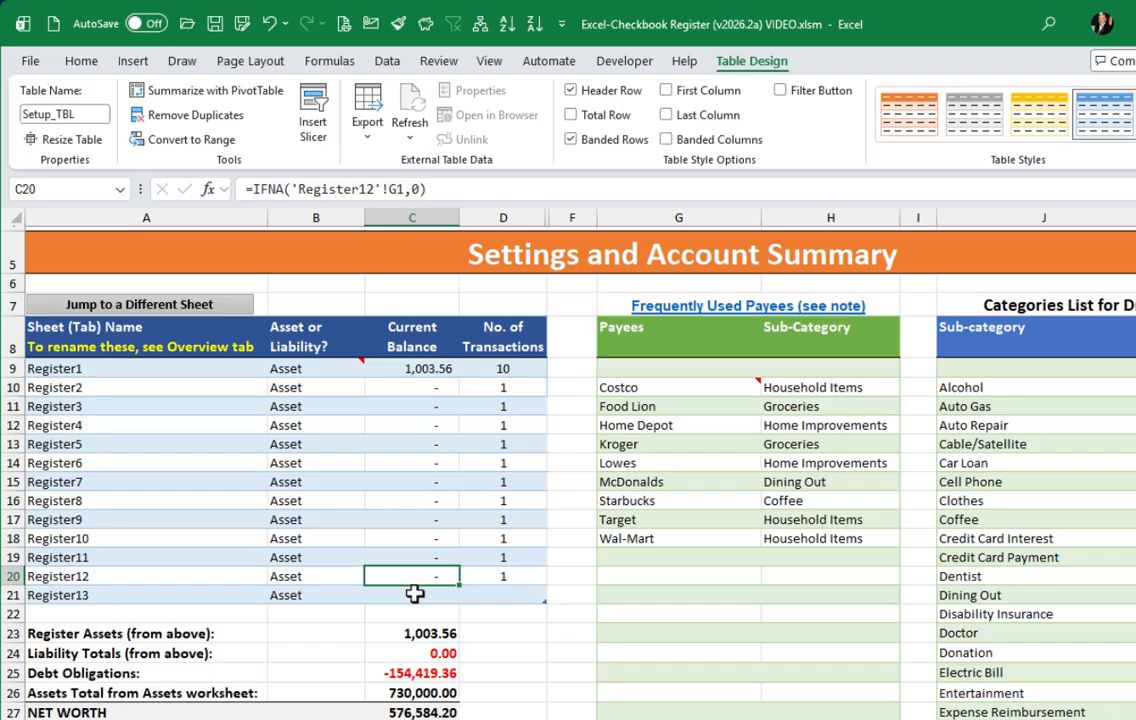
pyautogui.click(446, 188)
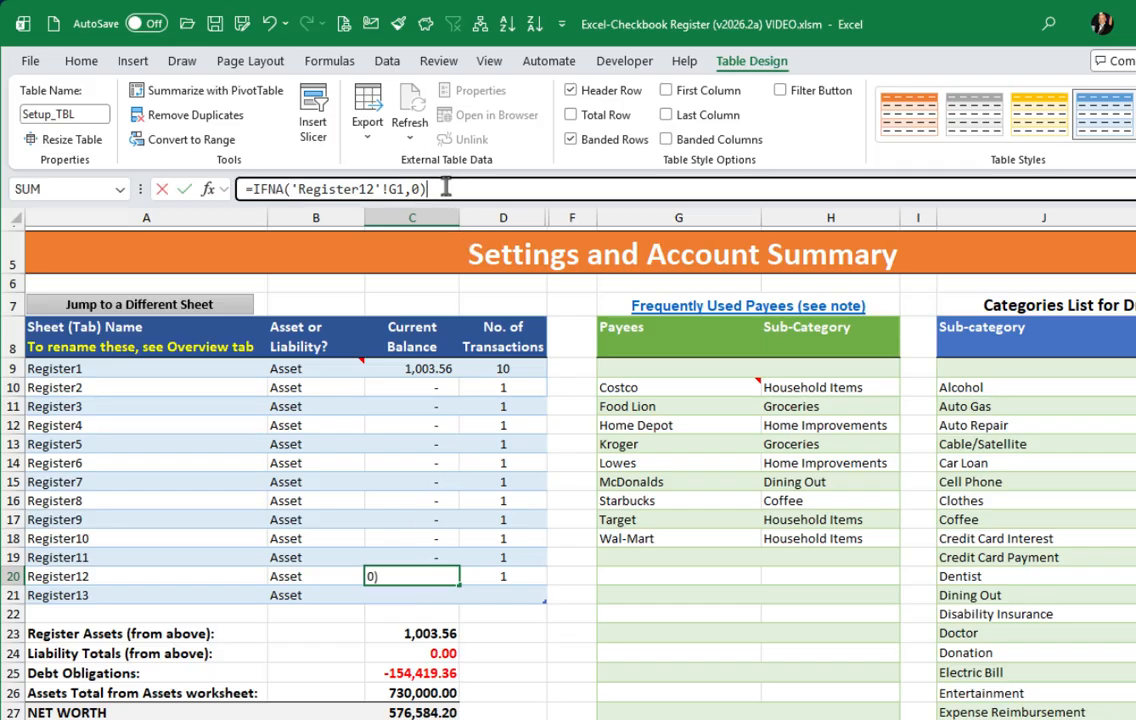
pyautogui.moveTo(446, 188); pyautogui.dragTo(276, 192)
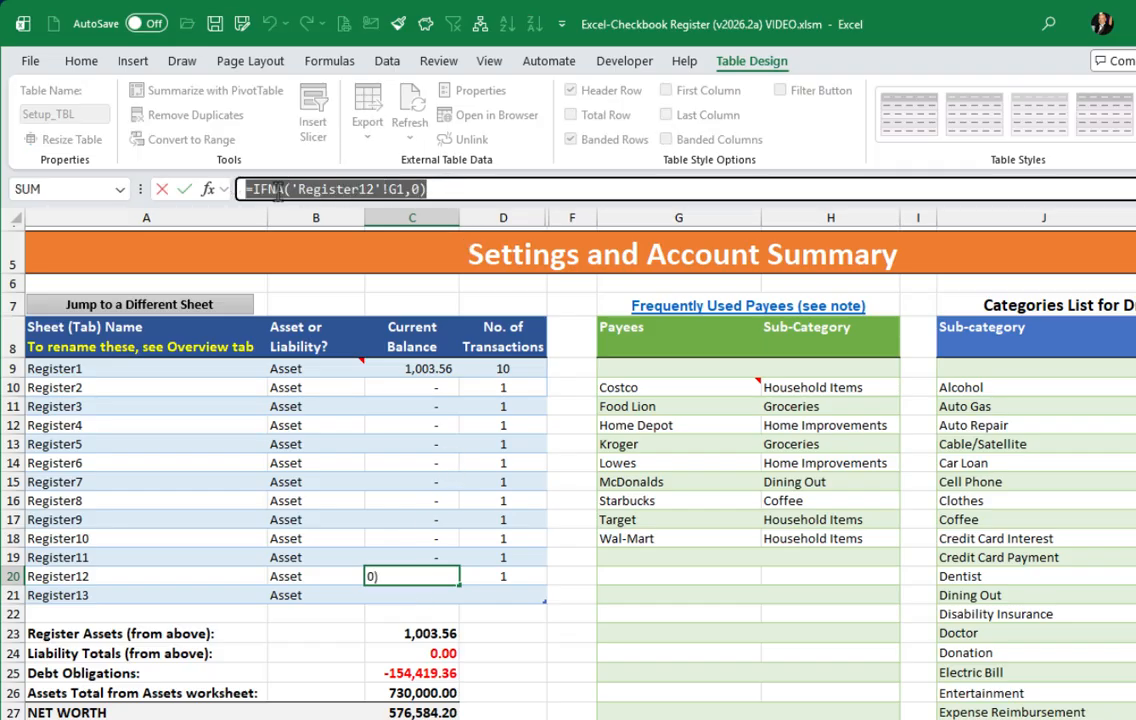
pyautogui.rightClick(278, 192)
pyautogui.click(322, 232)
pyautogui.press('Escape')
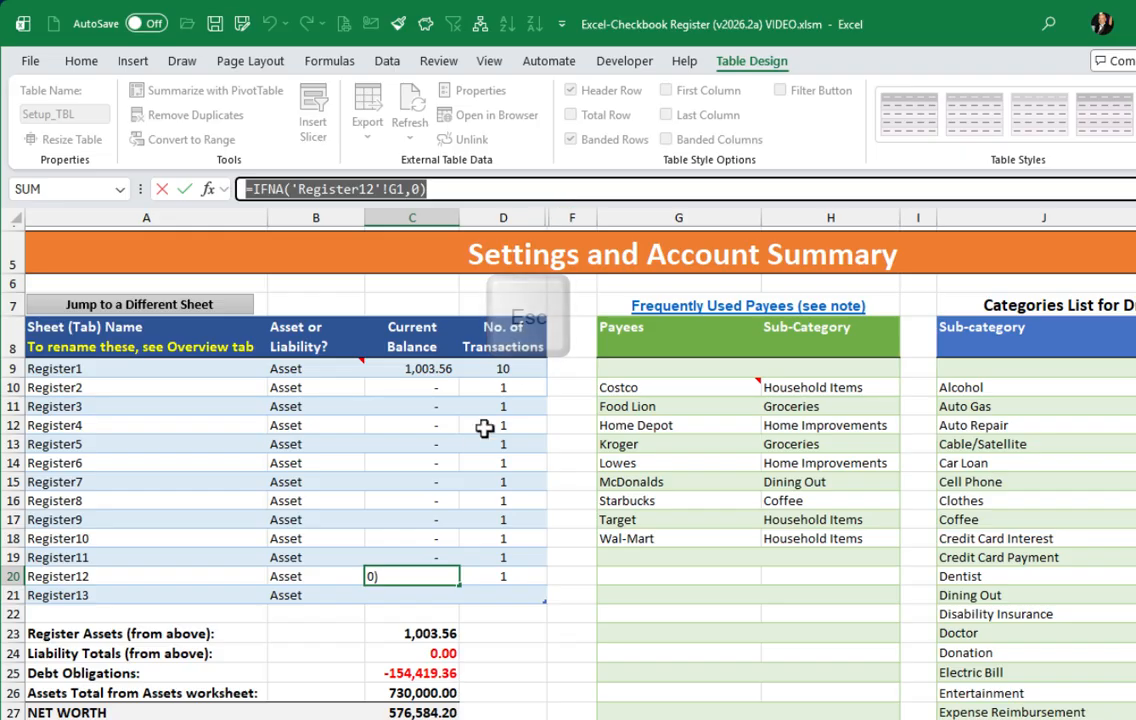
pyautogui.press('Escape')
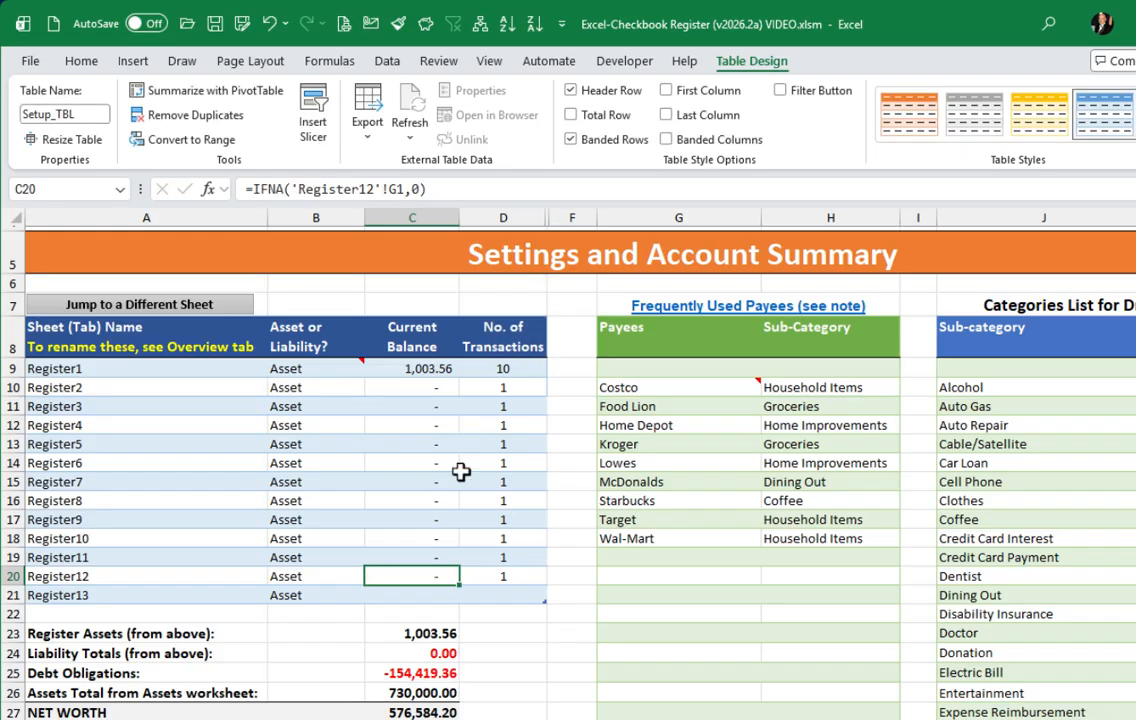
# Paste the copied balance formula into C21 and change it to =IFNA('Register13'!G1,0).
pyautogui.click(436, 595)
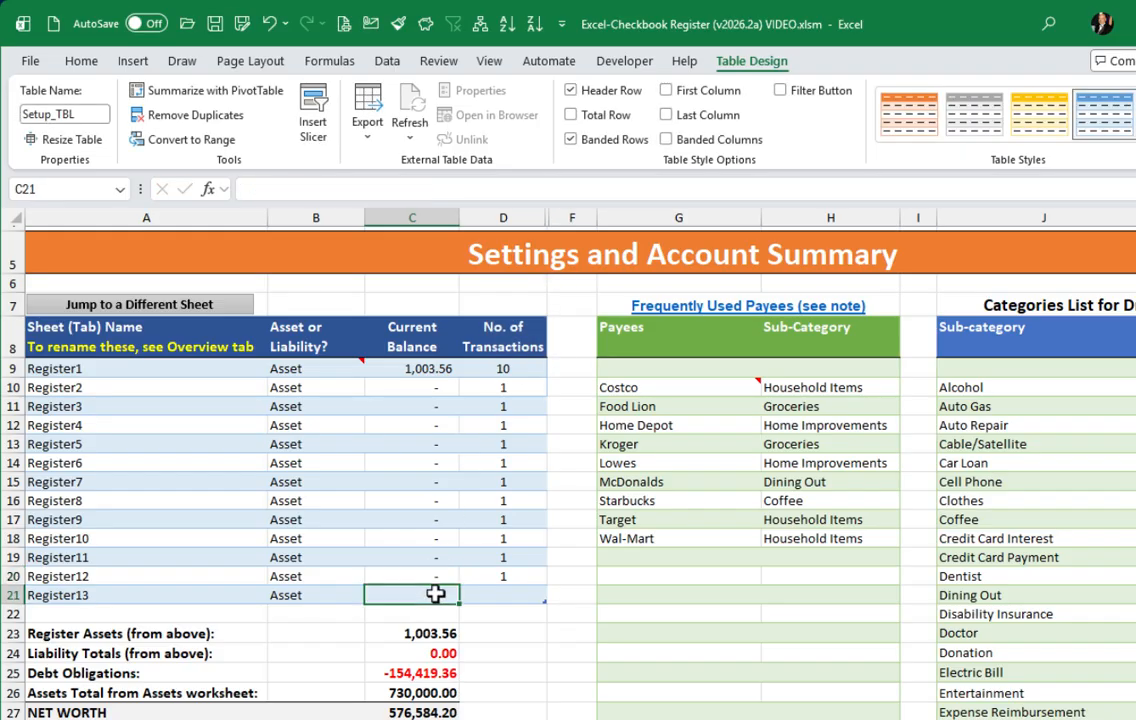
pyautogui.click(291, 190)
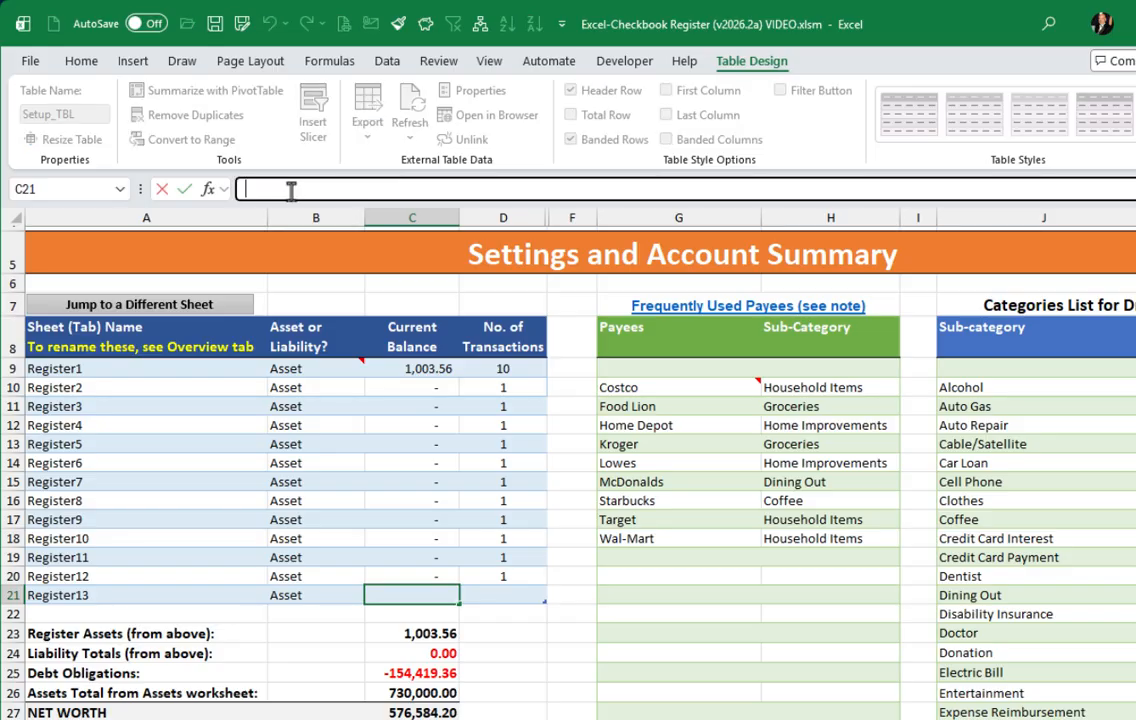
pyautogui.hotkey('ctrl', 'v')
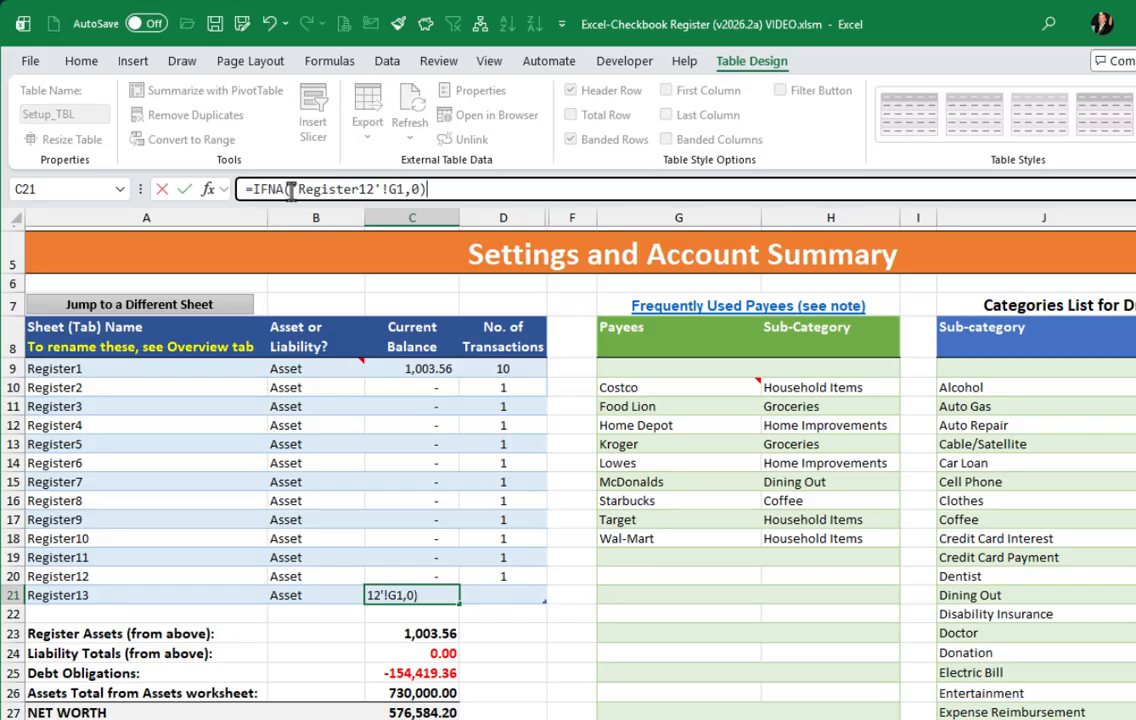
pyautogui.click(365, 188)
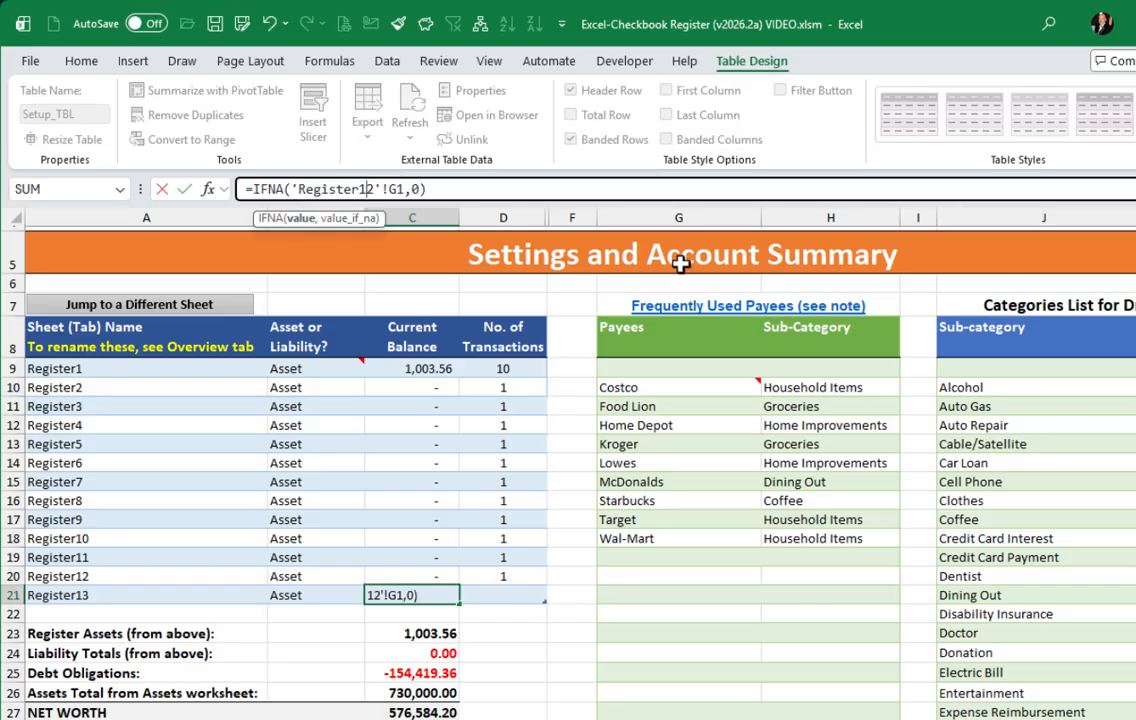
pyautogui.press('Delete')
pyautogui.write('3')
pyautogui.press('Return')
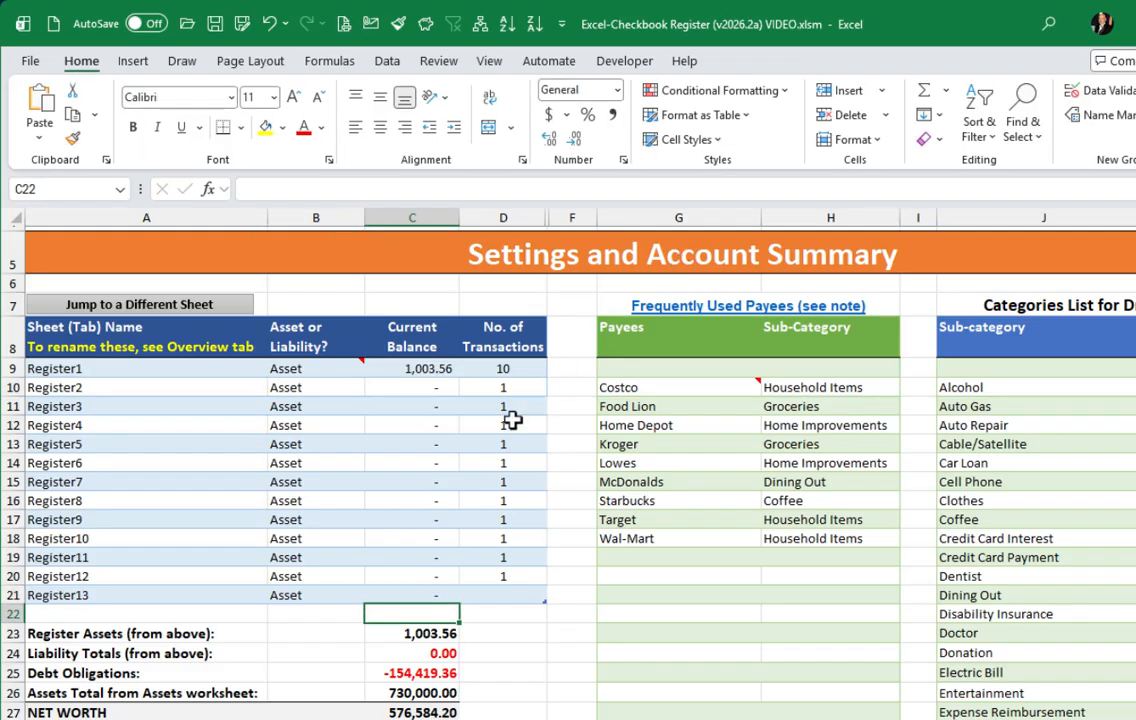
# Copy the text of Register12's transaction count formula from D20 without changing that cell.
pyautogui.click(515, 576)
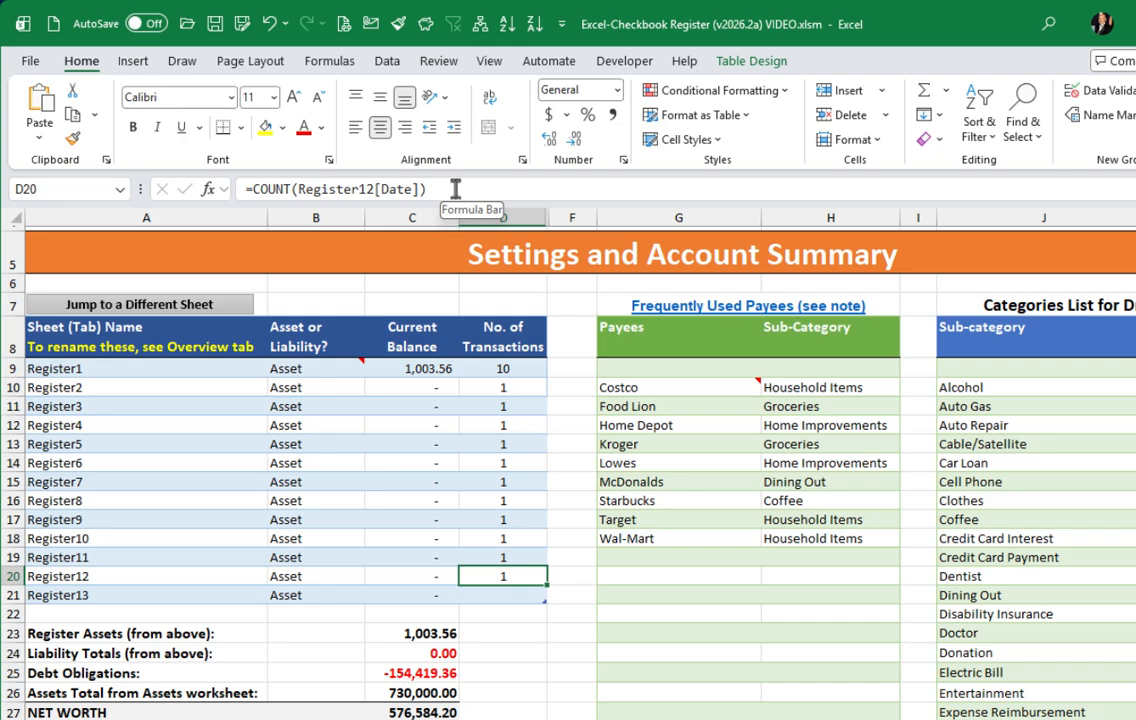
pyautogui.moveTo(456, 189); pyautogui.dragTo(196, 201)
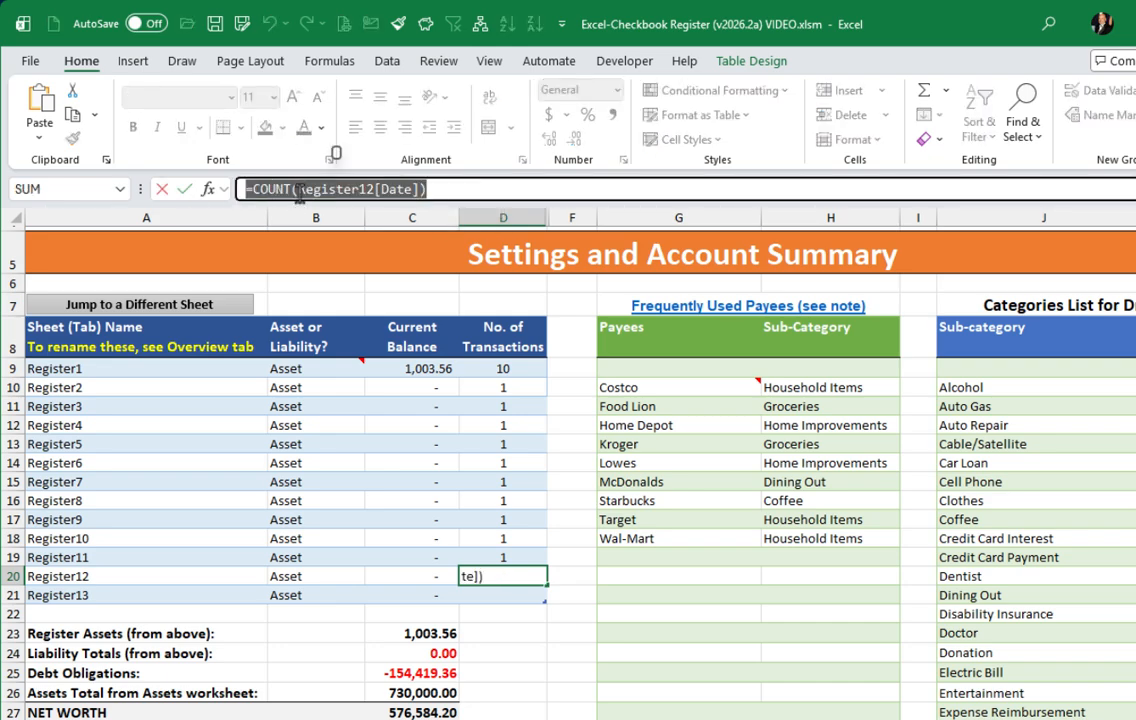
pyautogui.rightClick(298, 193)
pyautogui.click(347, 231)
pyautogui.press('Escape')
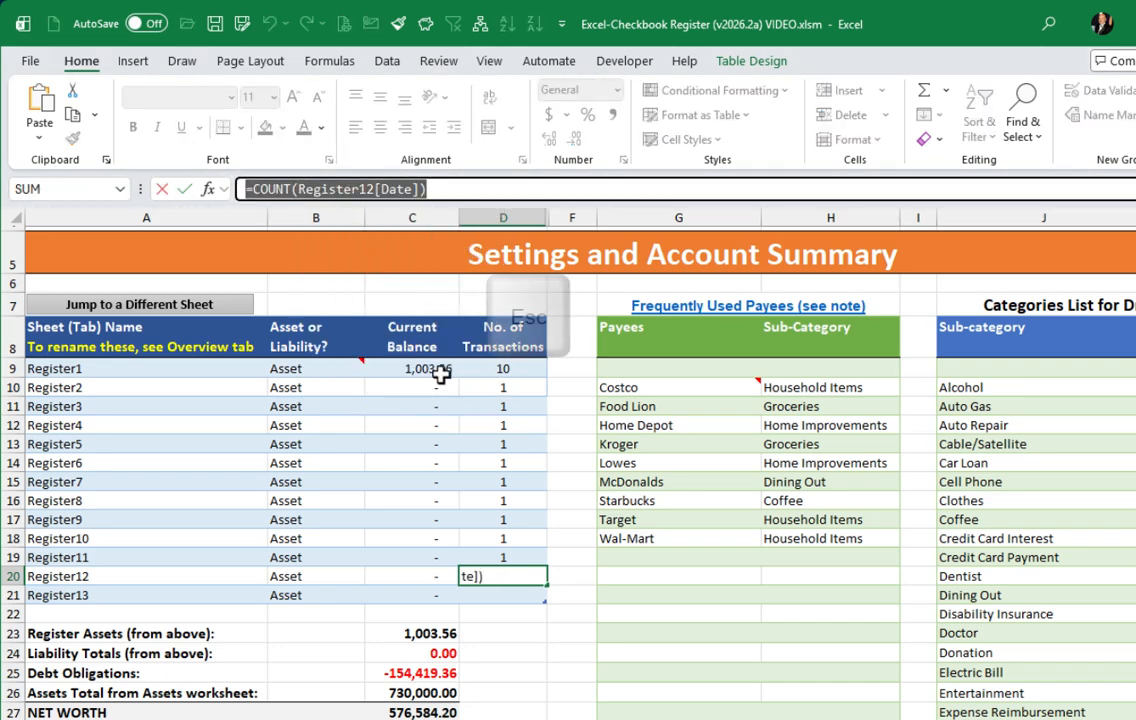
# Paste the copied count formula into D21 and change it to =COUNT(Register13[Date]).
pyautogui.click(500, 596)
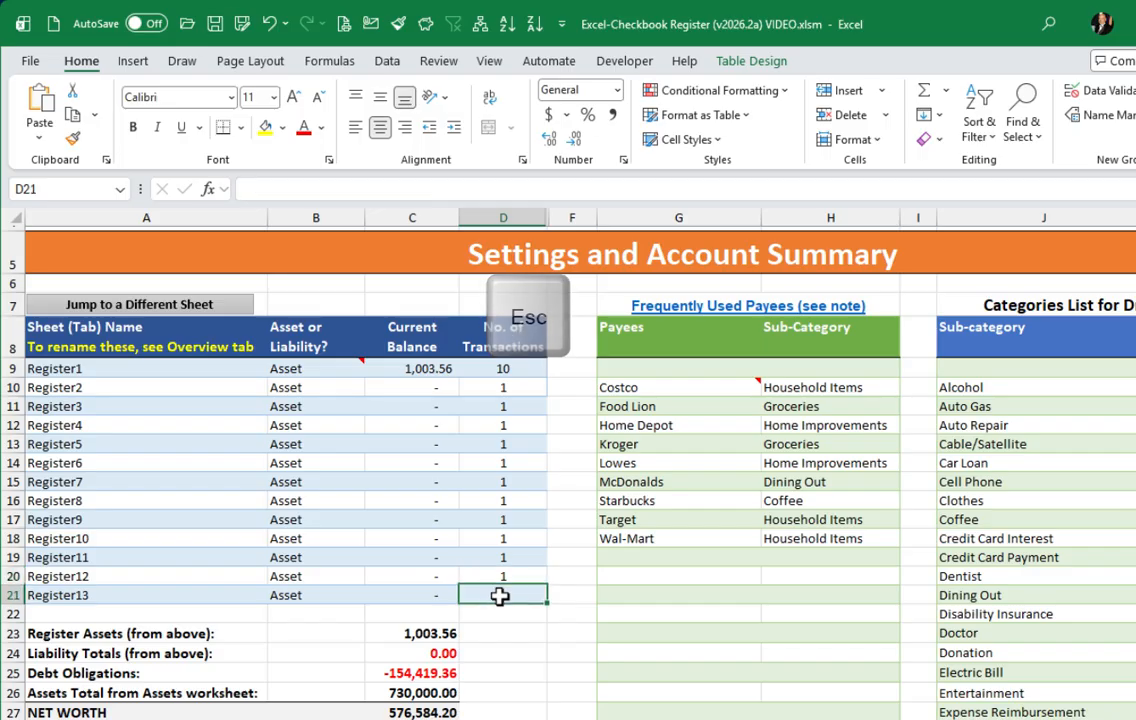
pyautogui.click(290, 188)
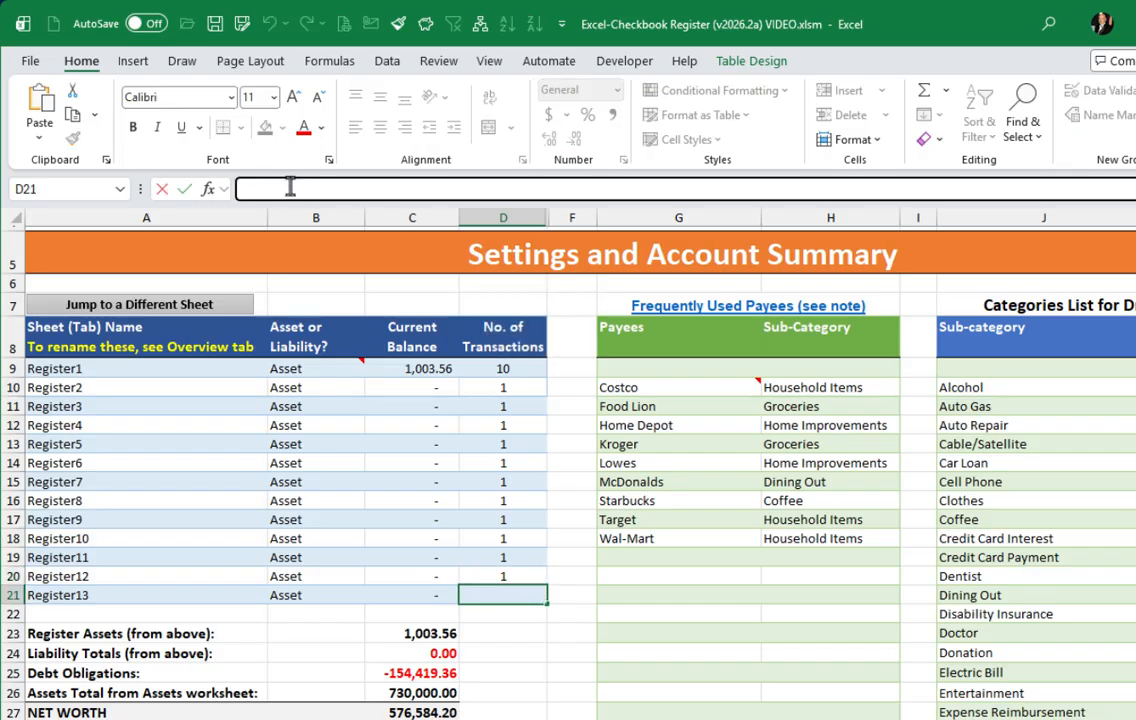
pyautogui.hotkey('ctrl', 'v')
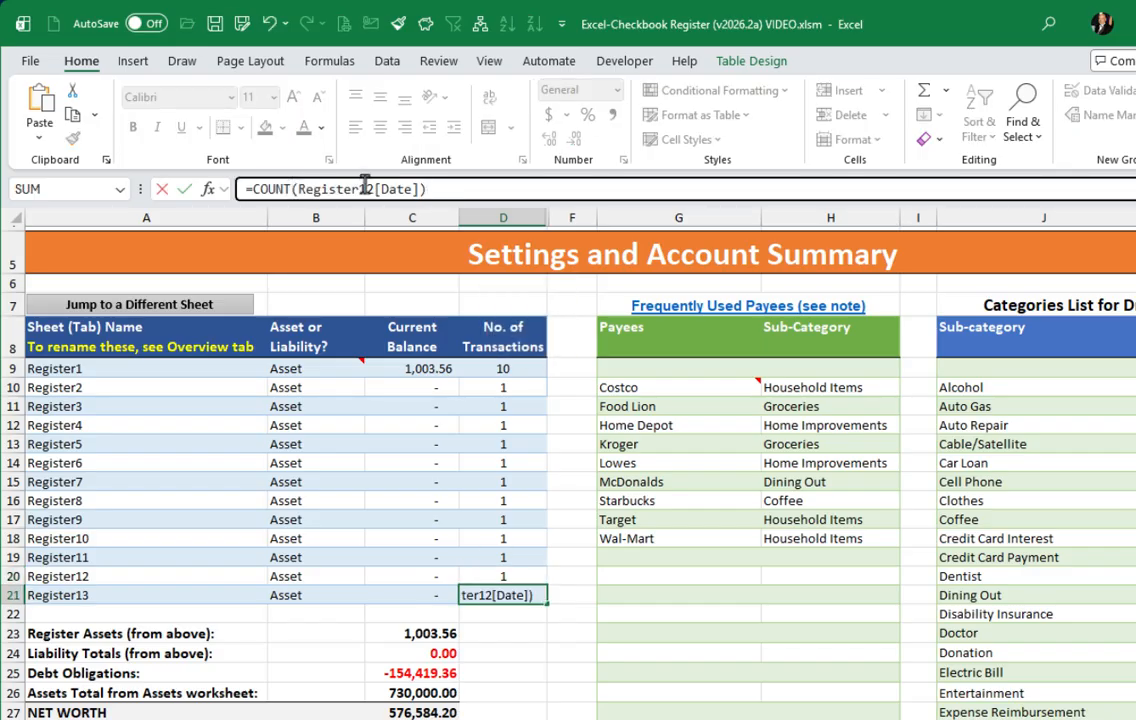
pyautogui.press('Delete')
pyautogui.write('3')
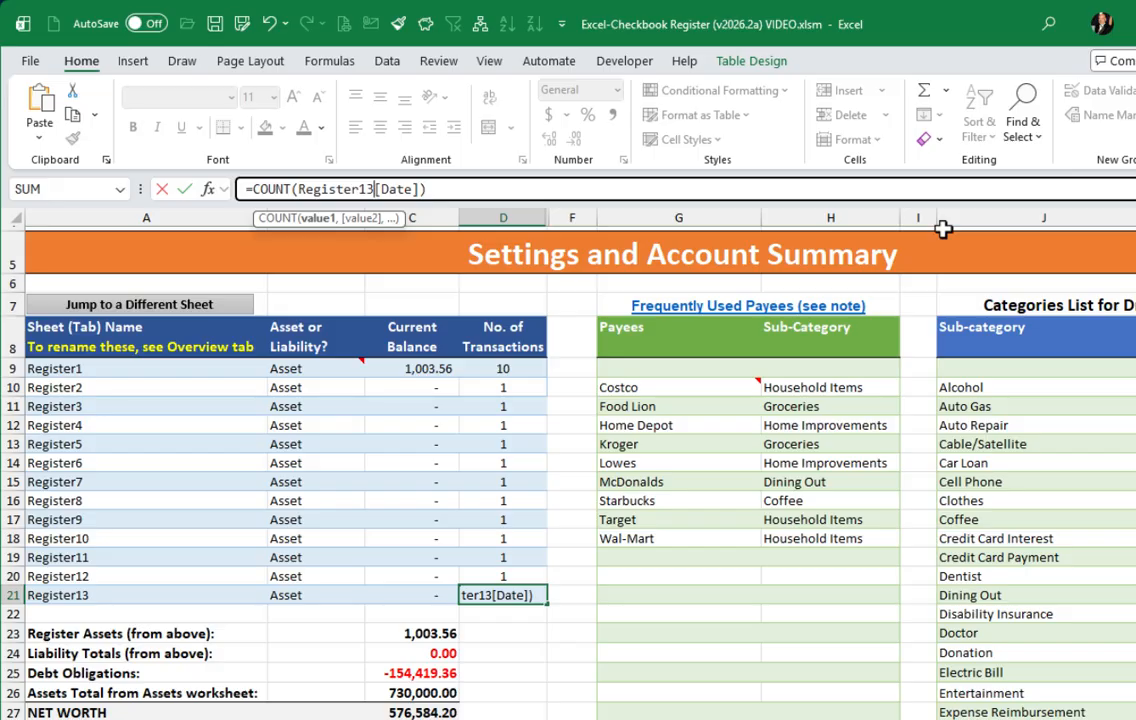
pyautogui.press('Return')
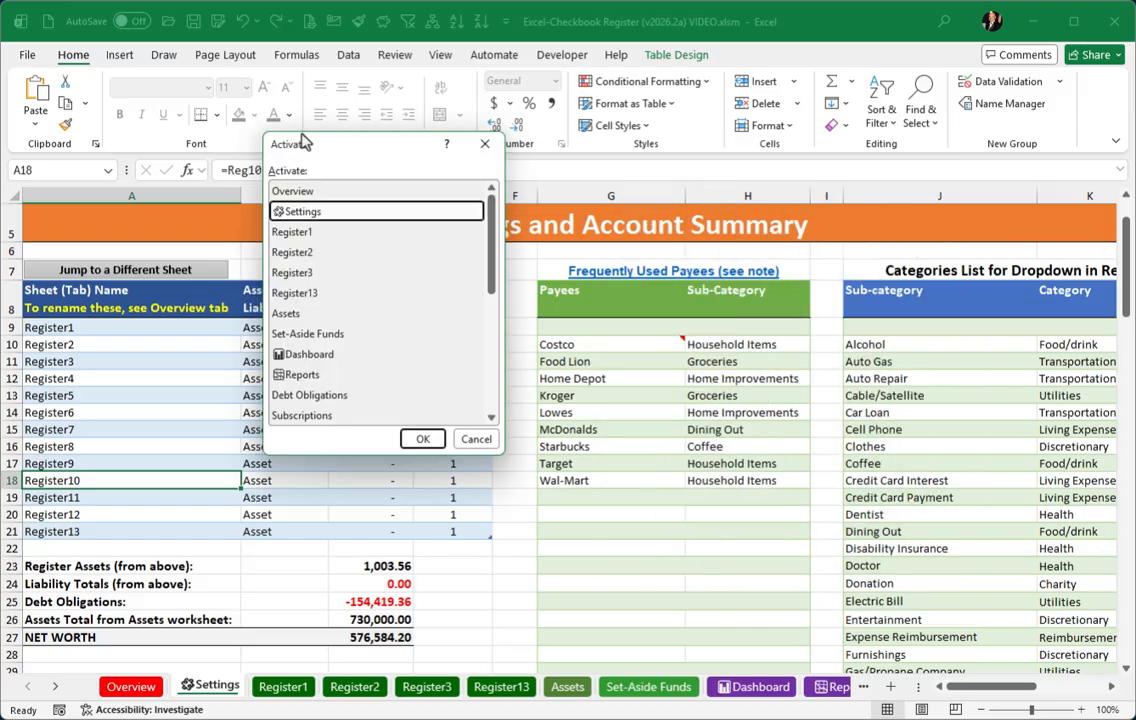
# Go to the Register13 sheet from the list of sheets and select the first empty Payee / Description cell.
pyautogui.moveTo(302, 138); pyautogui.dragTo(168, 115)
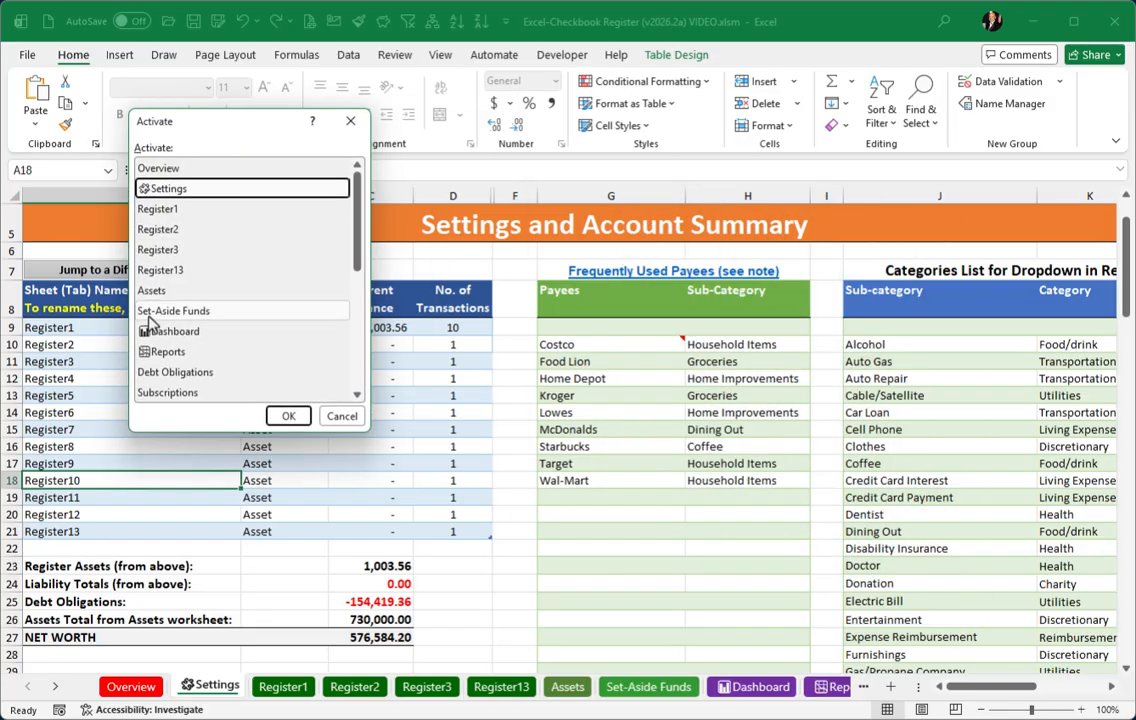
pyautogui.click(169, 272)
pyautogui.click(288, 415)
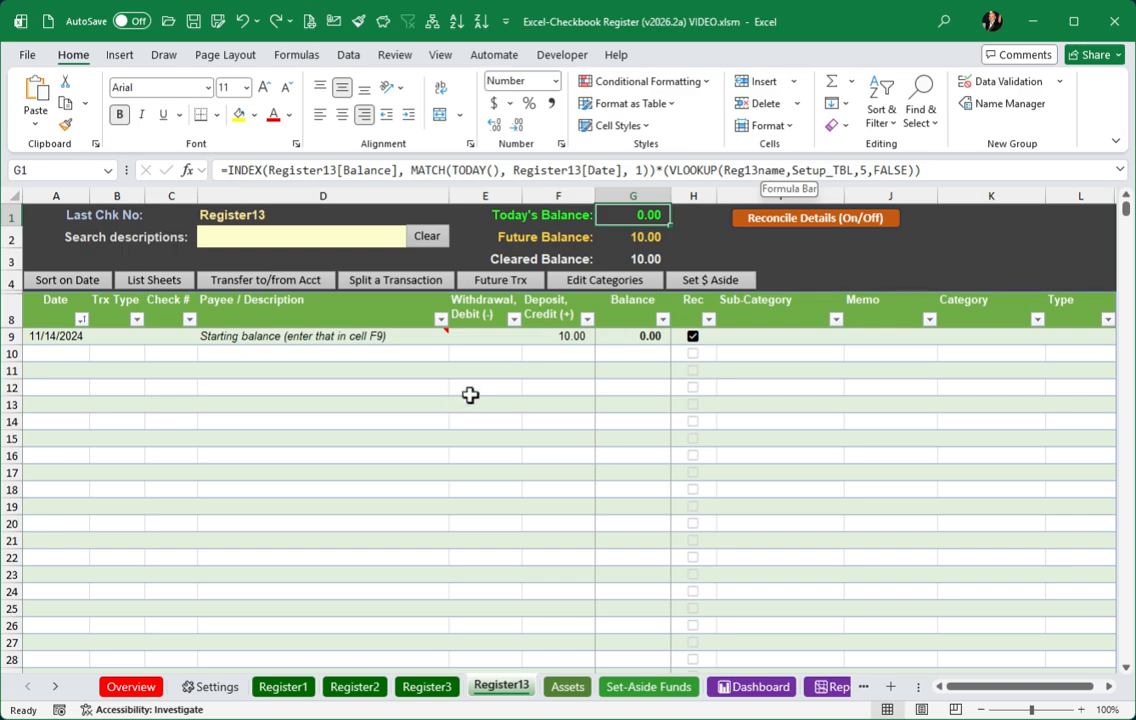
pyautogui.click(414, 353)
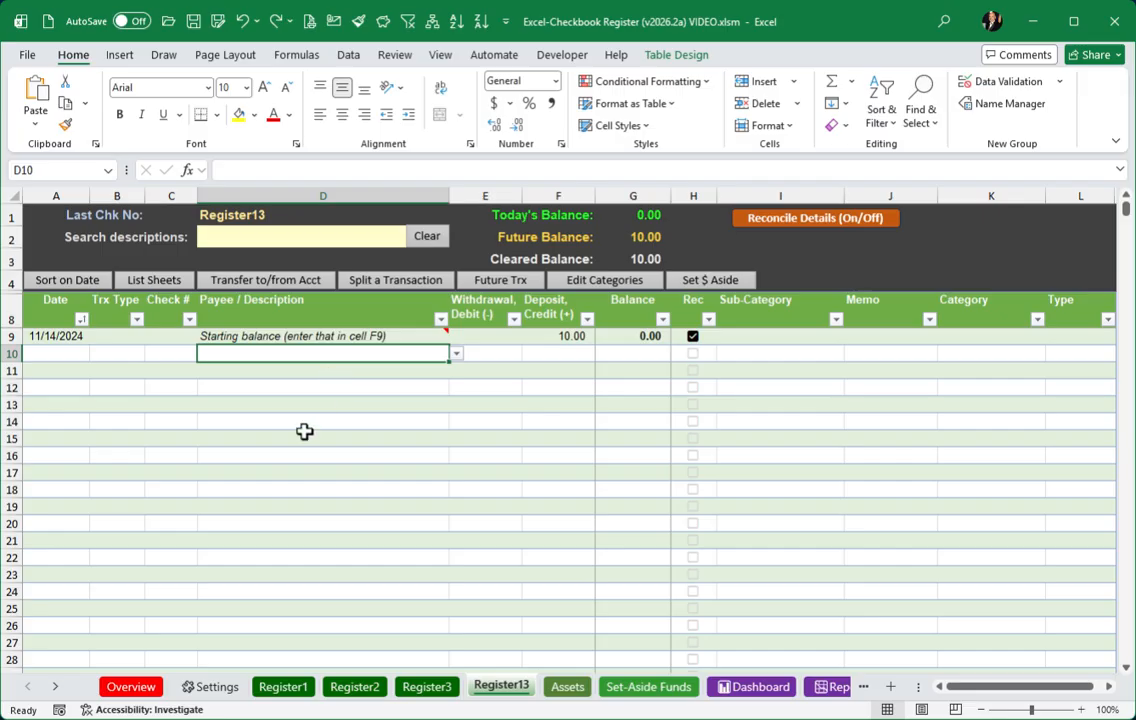
# On the All_Registers sheet, extend the Registers table of data validation names by one row to include A35.
pyautogui.keyDown('ctrl'); pyautogui.click(55, 686); pyautogui.keyUp('ctrl')
pyautogui.keyDown('ctrl'); pyautogui.click(56, 688); pyautogui.keyUp('ctrl')
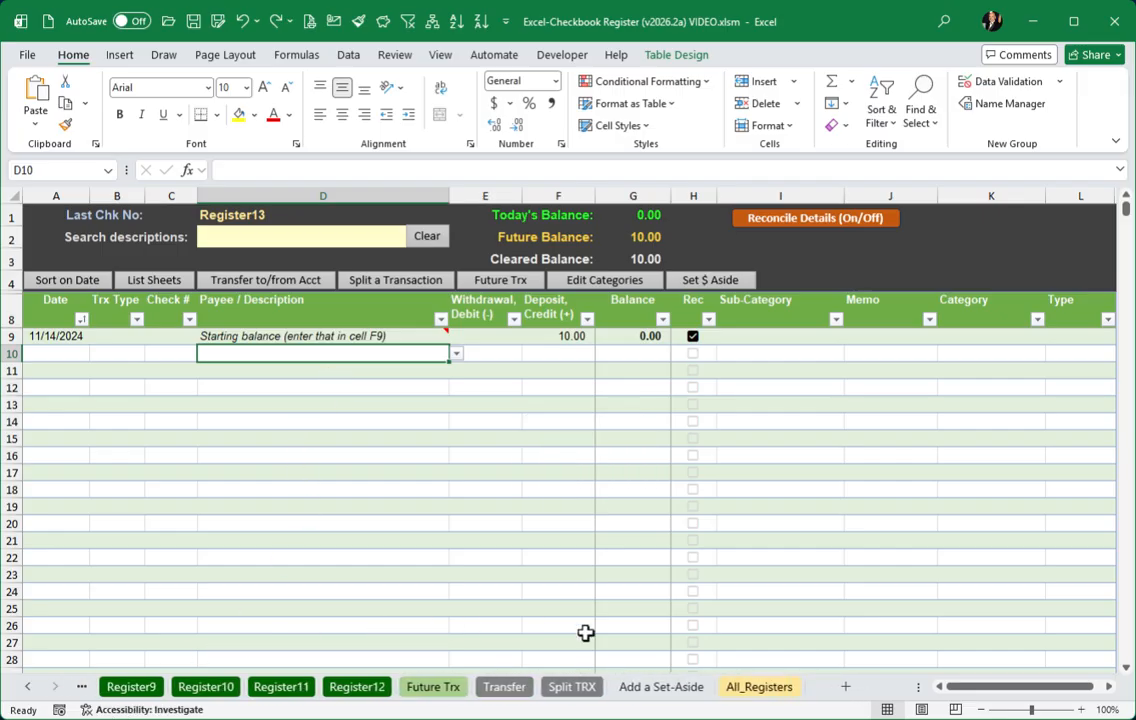
pyautogui.click(760, 687)
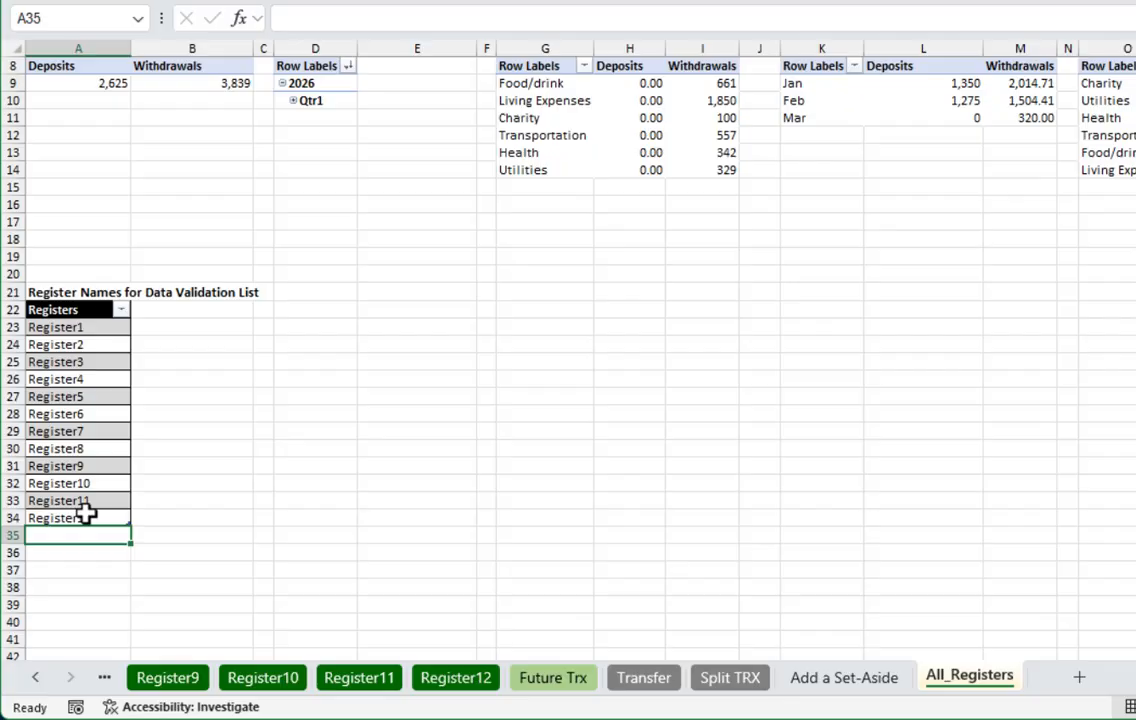
pyautogui.click(86, 513)
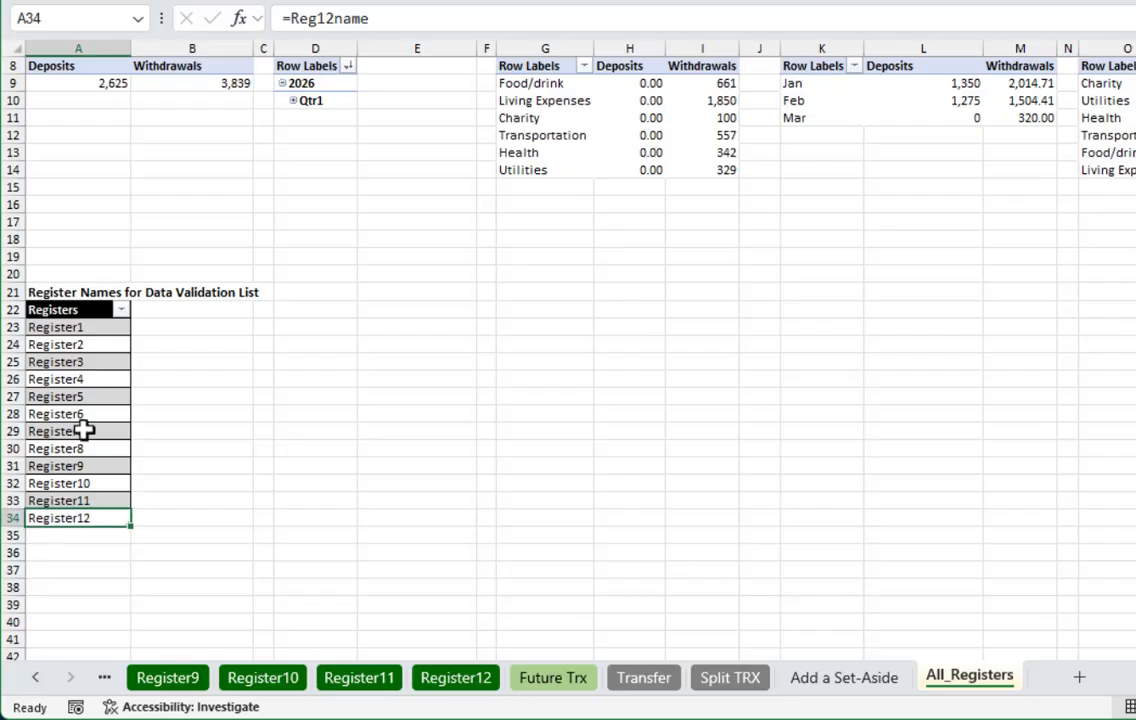
pyautogui.scroll(3, 76, 372)
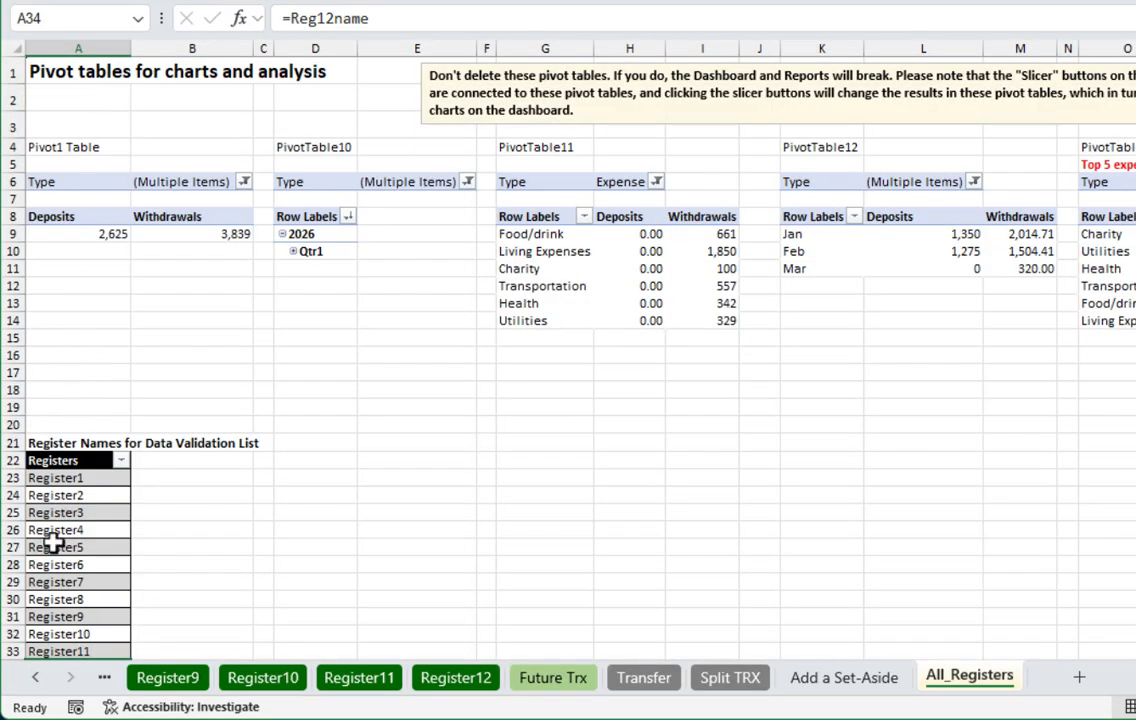
pyautogui.scroll(-2, 51, 590)
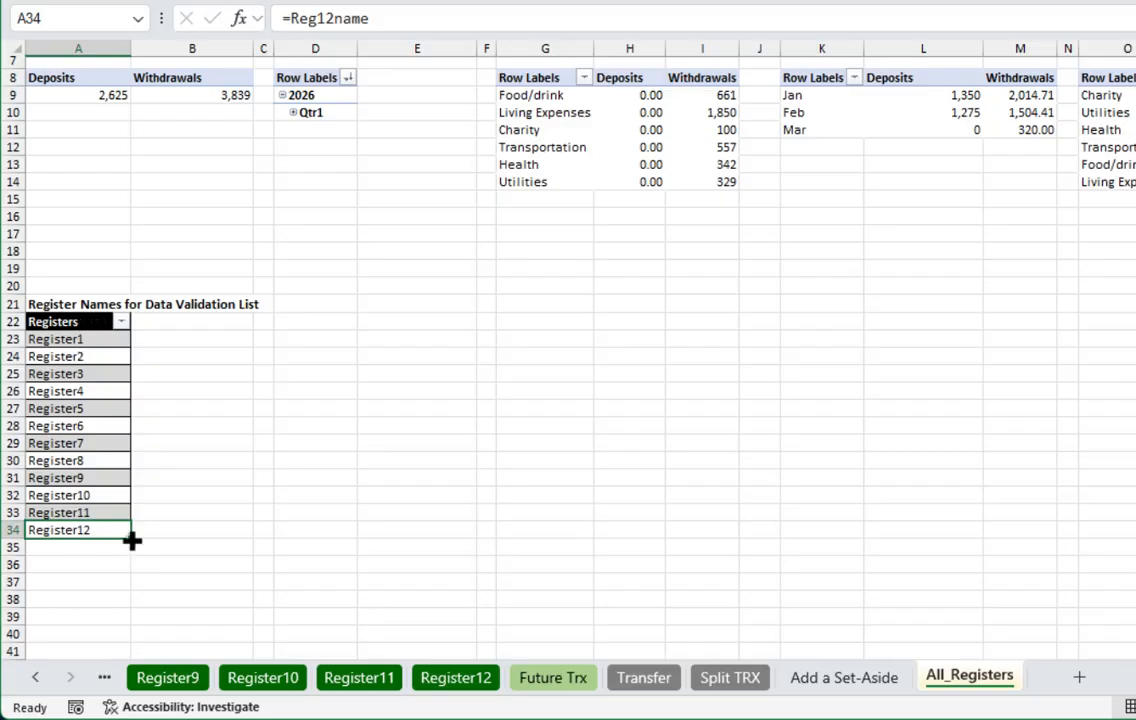
pyautogui.click(71, 548)
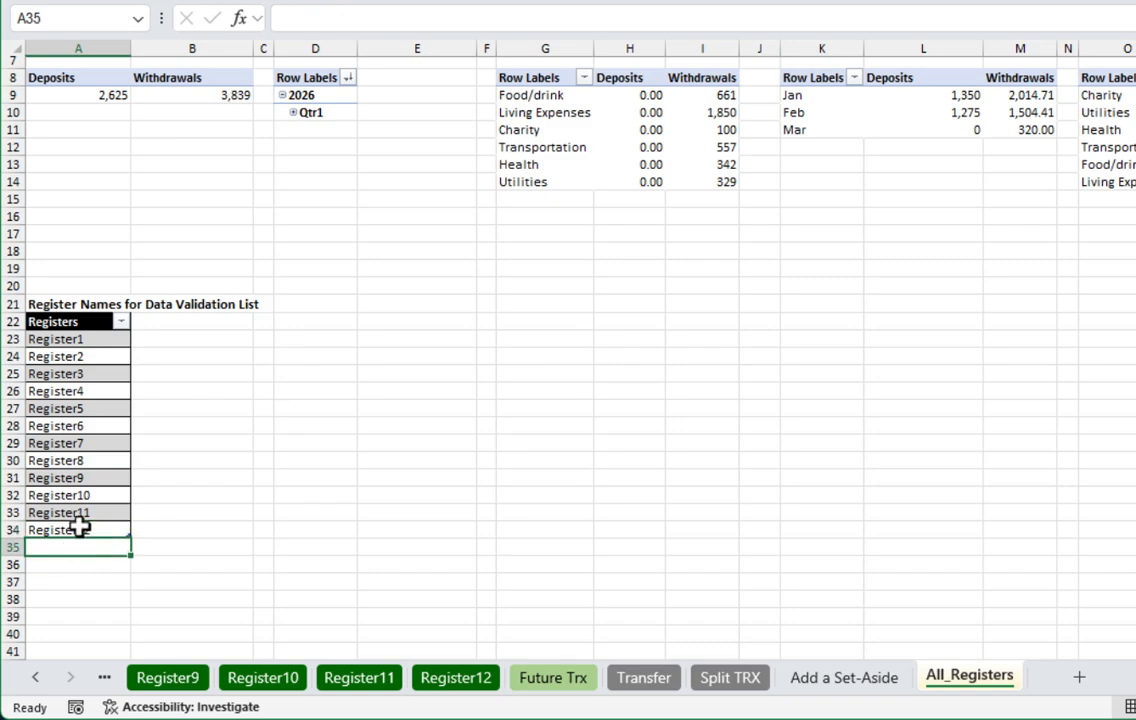
pyautogui.click(80, 528)
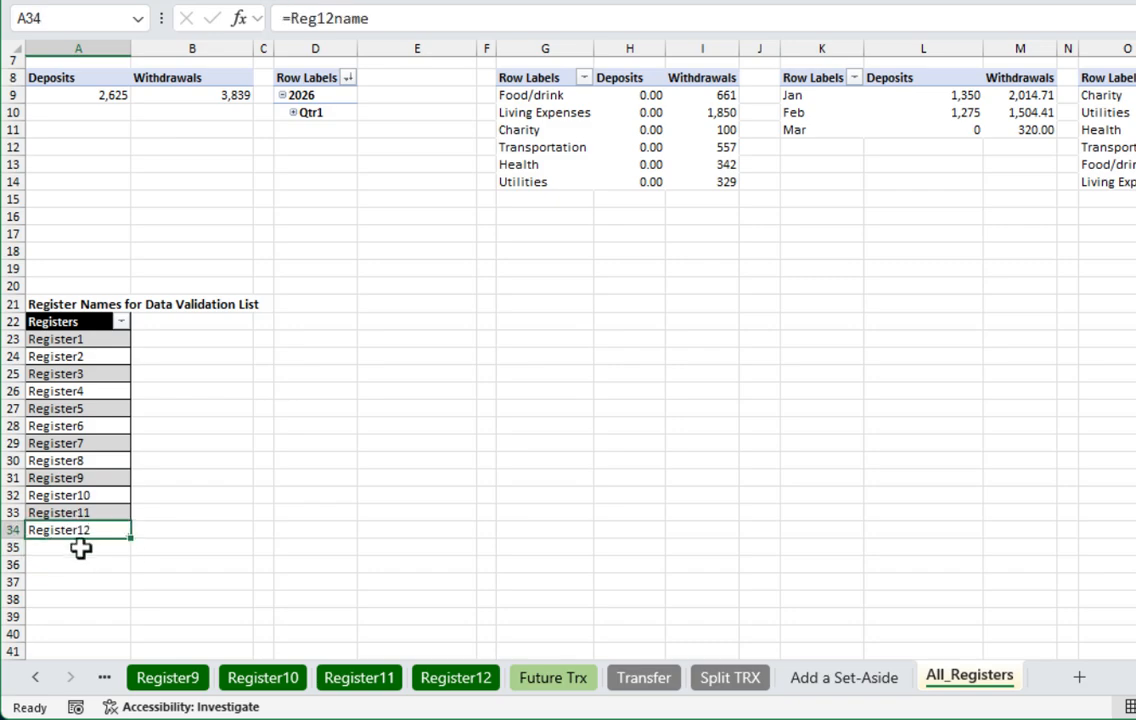
pyautogui.click(79, 548)
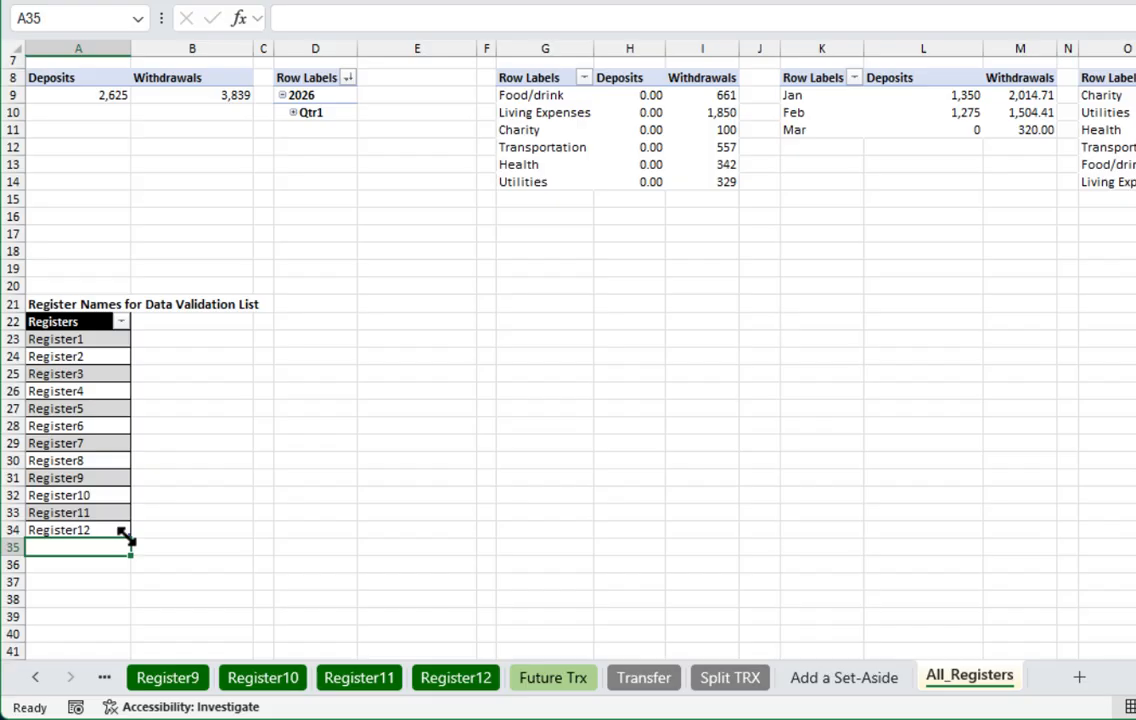
pyautogui.moveTo(123, 535); pyautogui.dragTo(122, 563)
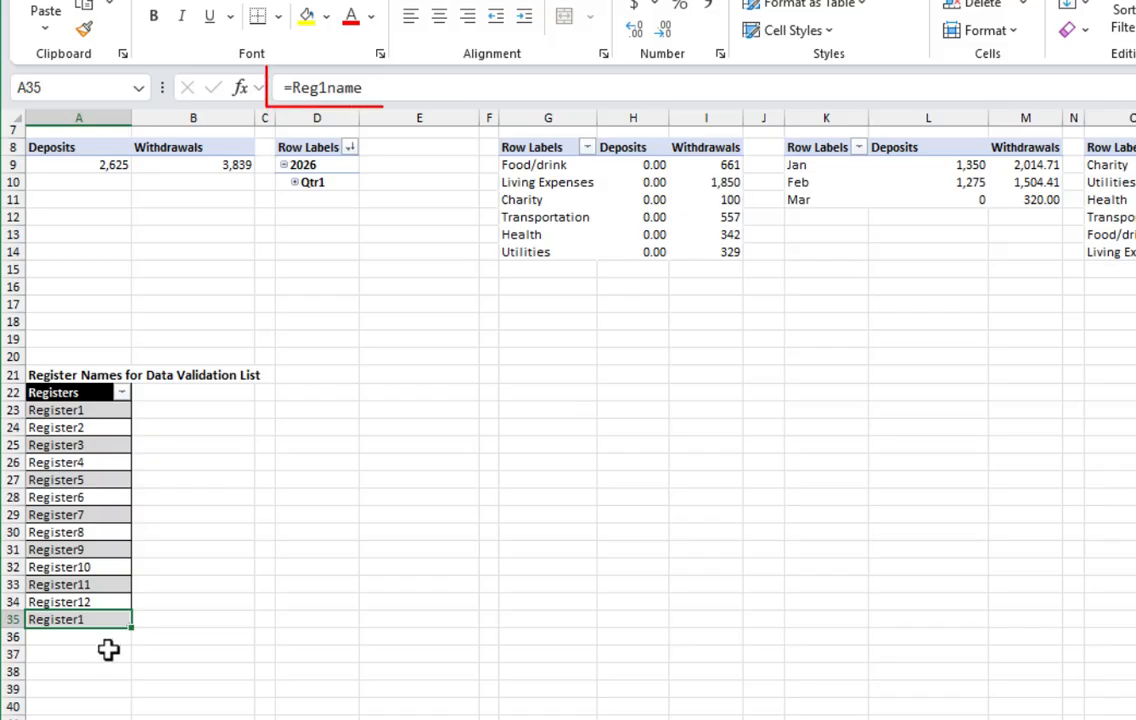
# Change the formula in the new Registers table row, A35, to =Reg13name.
pyautogui.click(322, 88)
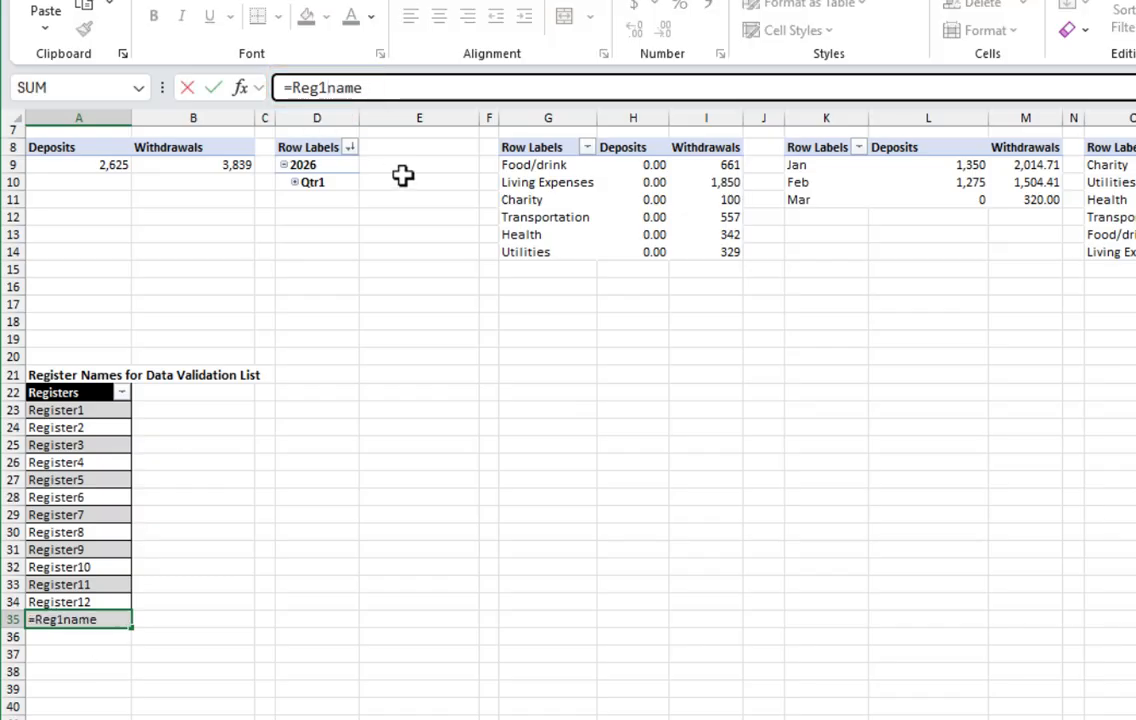
pyautogui.write('3')
pyautogui.press('Return')
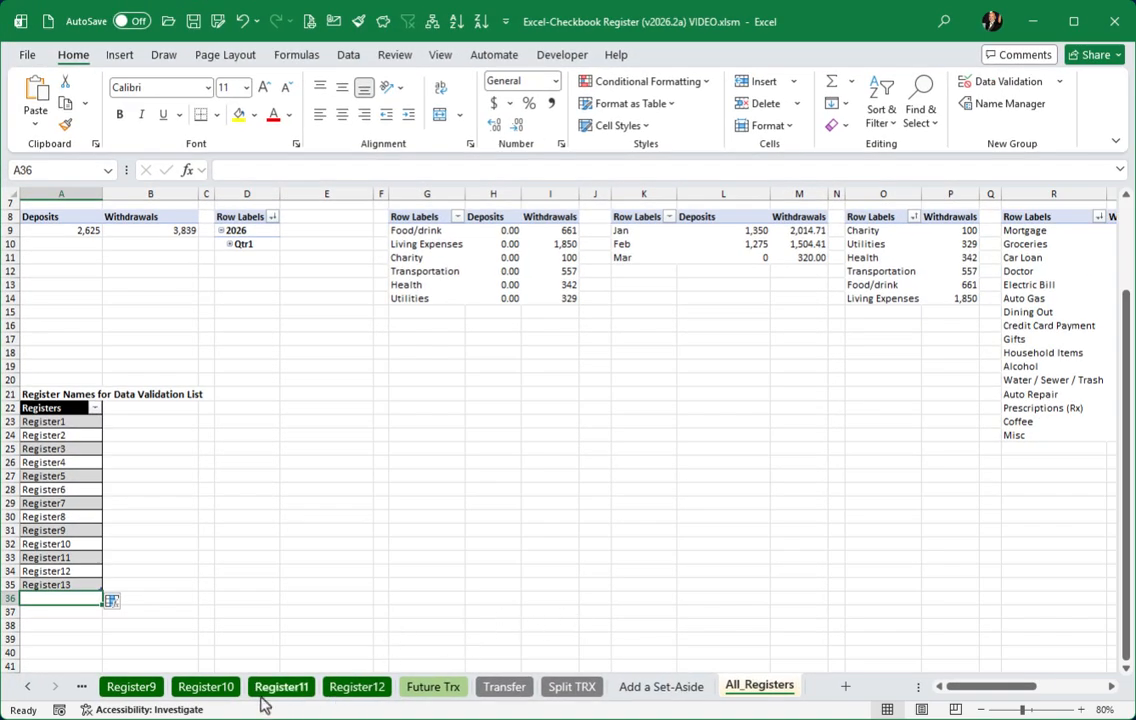
# Rename the Register13 sheet as Wells Fargo.
pyautogui.click(28, 688)
pyautogui.click(28, 688)
pyautogui.click(28, 688)
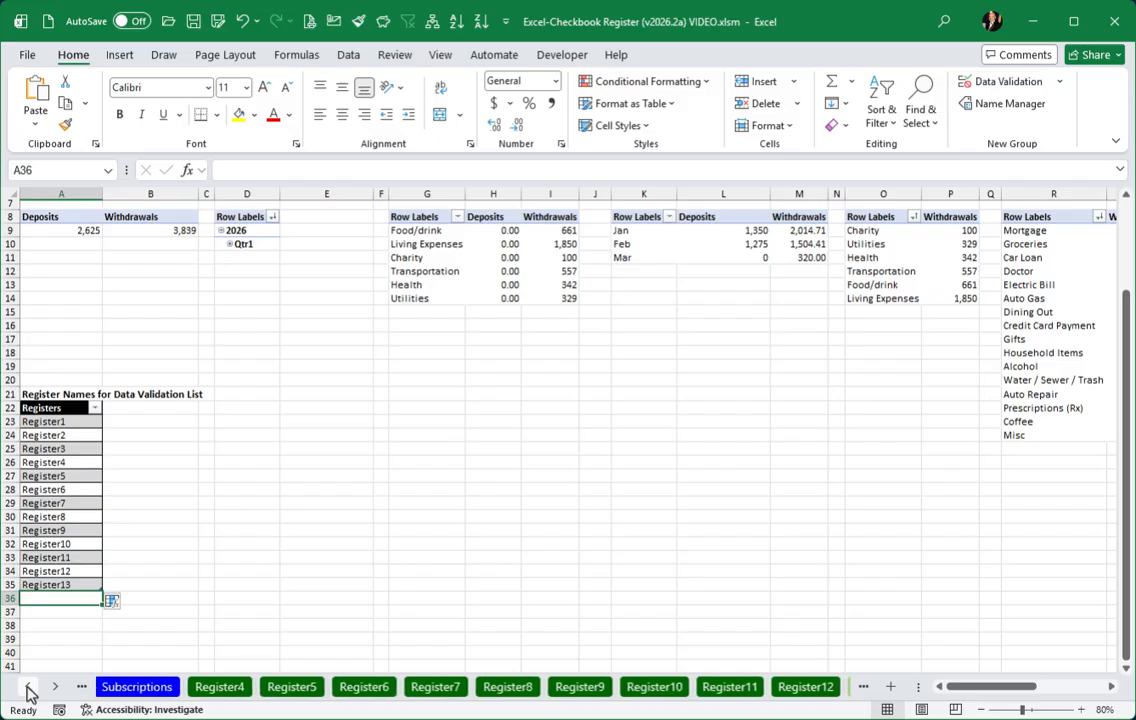
pyautogui.click(28, 688)
pyautogui.click(28, 688)
pyautogui.click(28, 688)
pyautogui.click(28, 688)
pyautogui.click(28, 688)
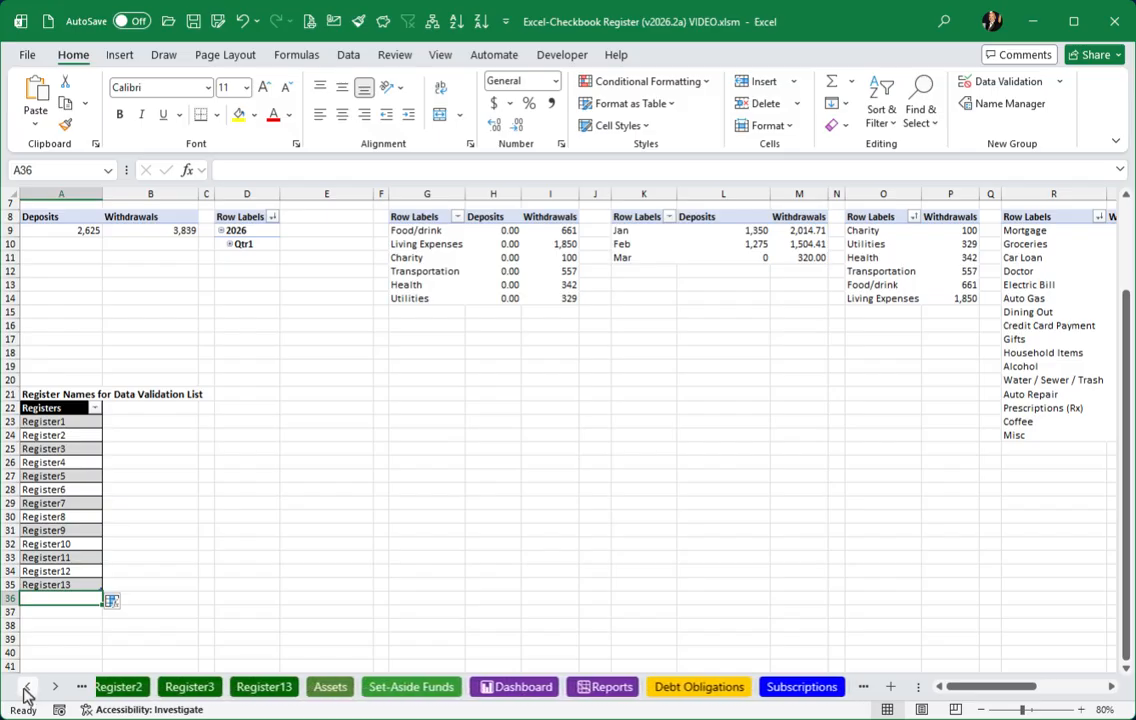
pyautogui.rightClick(272, 689)
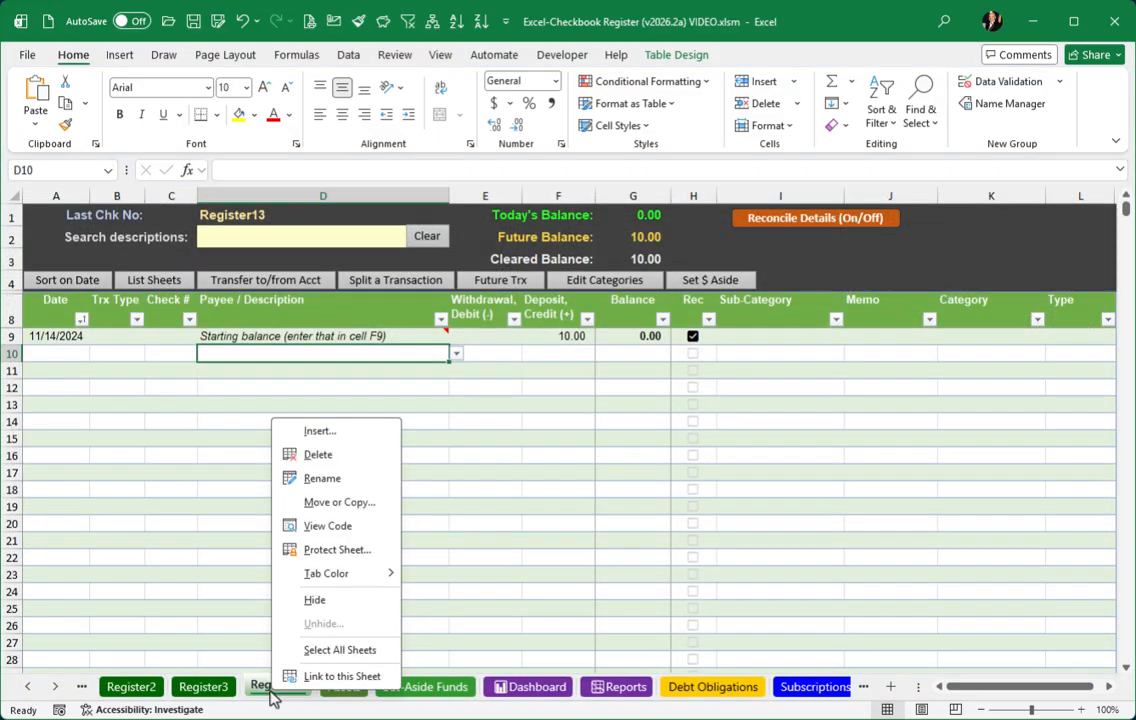
pyautogui.click(330, 478)
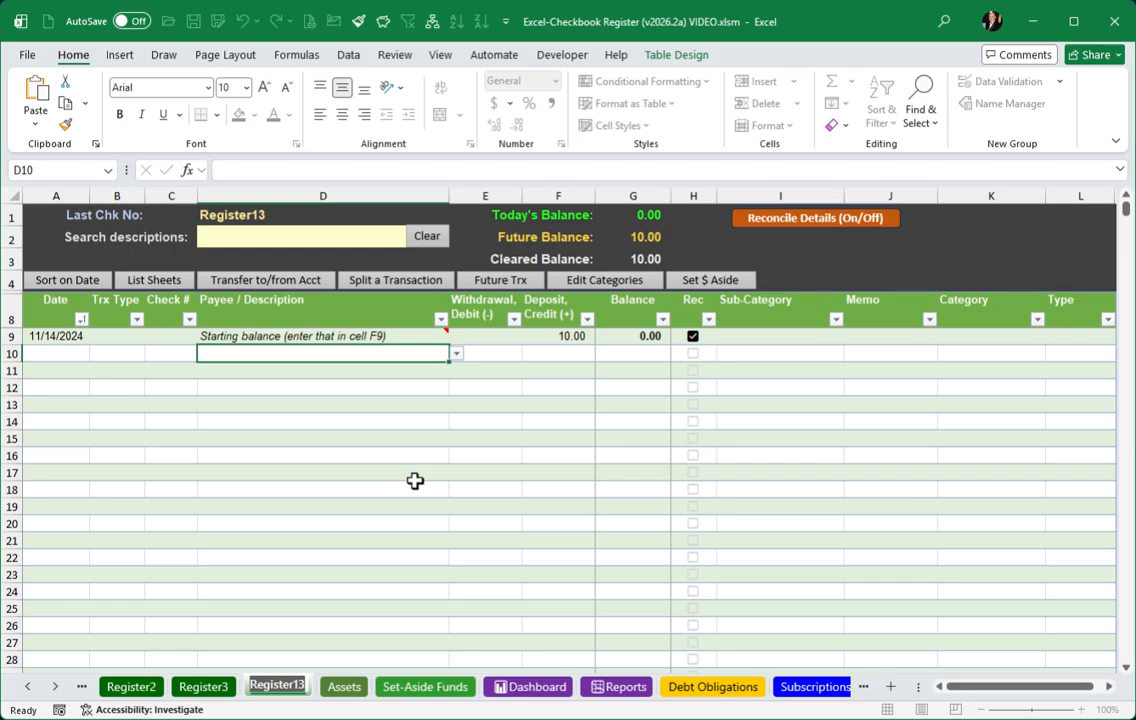
pyautogui.write('Wells F')
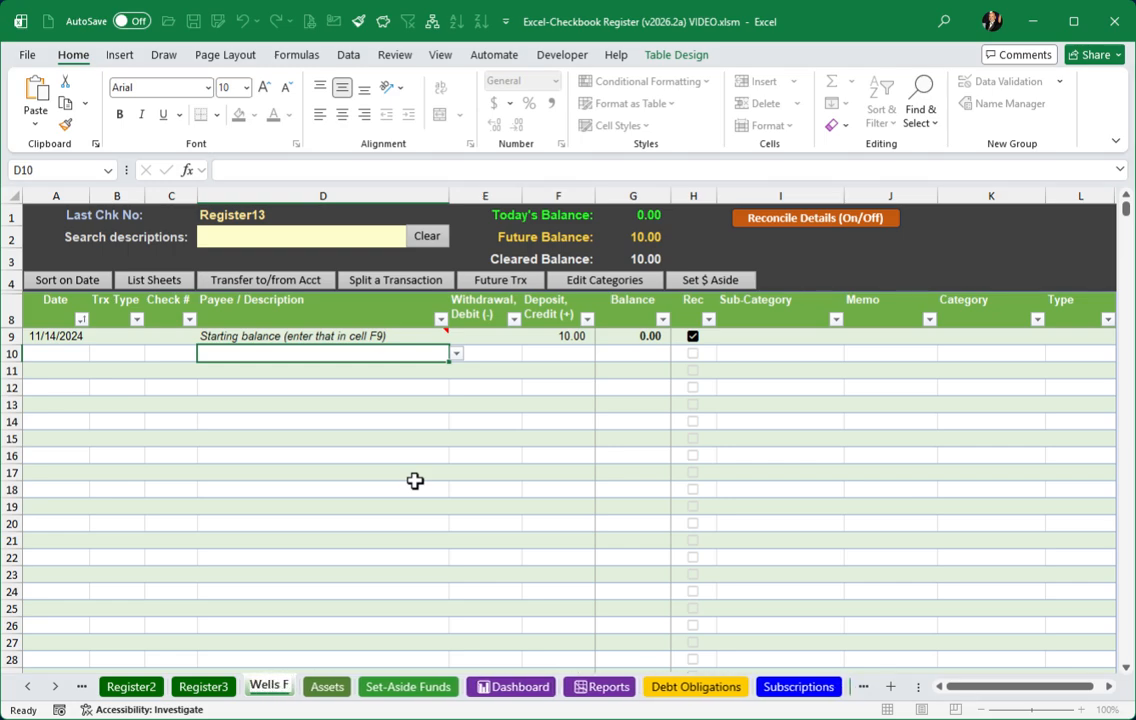
pyautogui.write('argo')
pyautogui.press('Return')
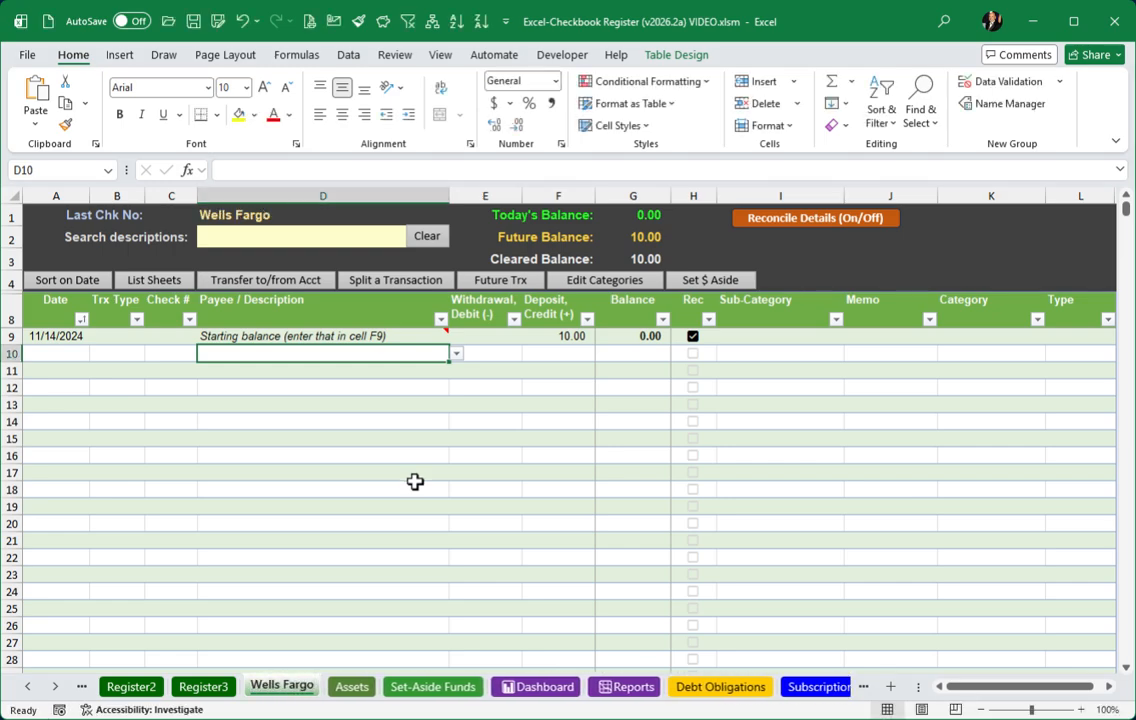
# Return to All_Registers and check the last entry of the Registers table against the renamed sheet.
pyautogui.keyDown('ctrl'); pyautogui.click(55, 686); pyautogui.keyUp('ctrl')
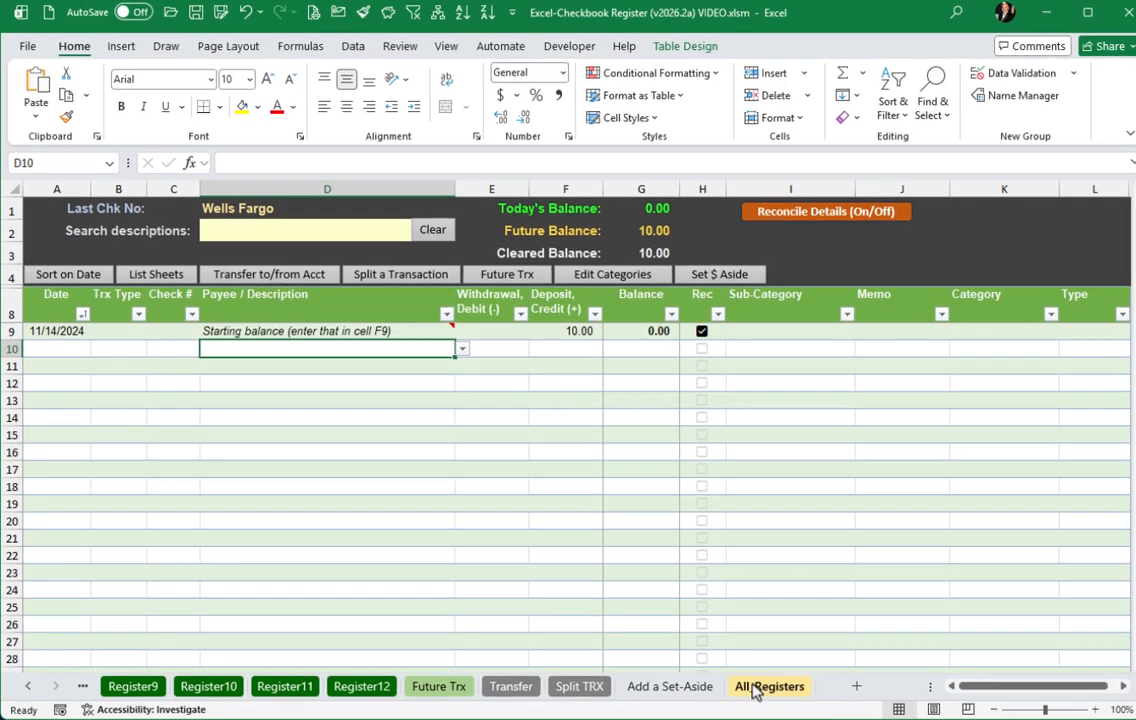
pyautogui.click(764, 687)
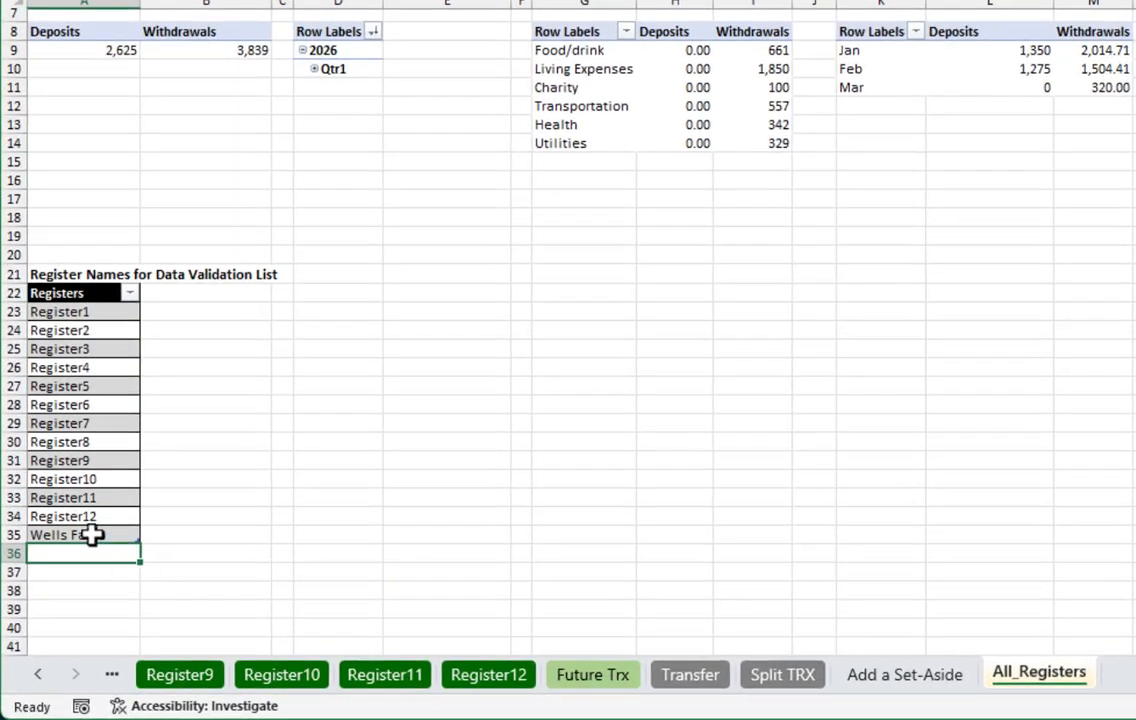
pyautogui.click(87, 548)
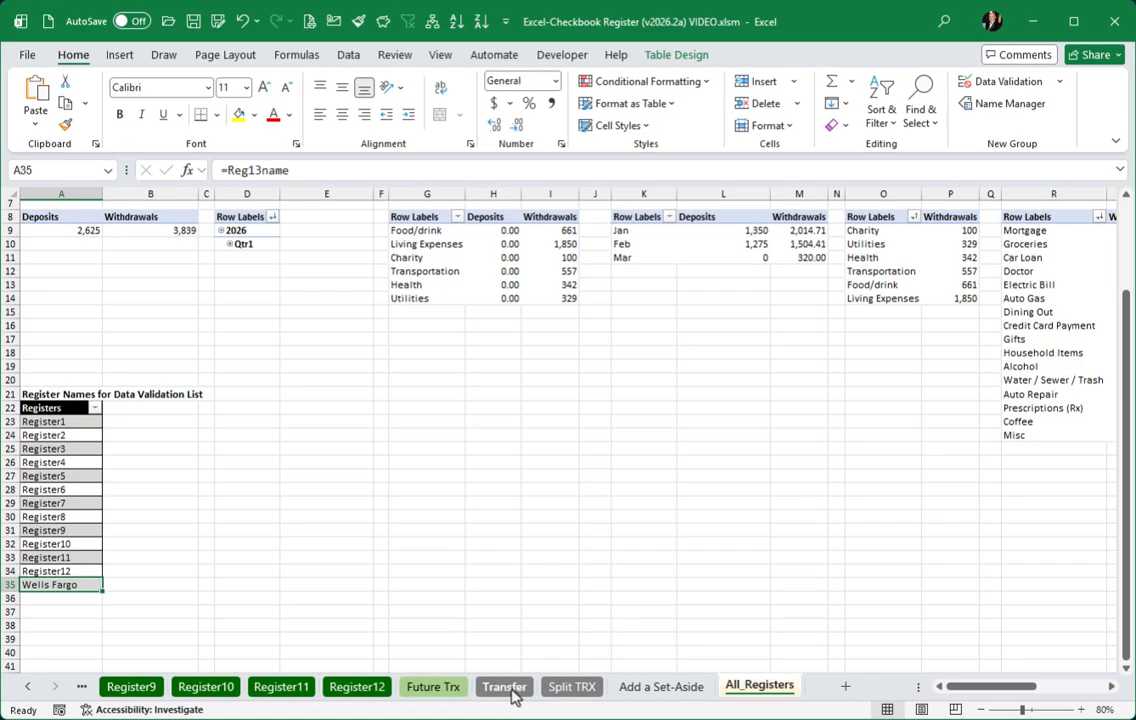
# On the Transfer sheet, check the end of the Withdrawal From list in D5 for the new account without choosing one.
pyautogui.click(505, 687)
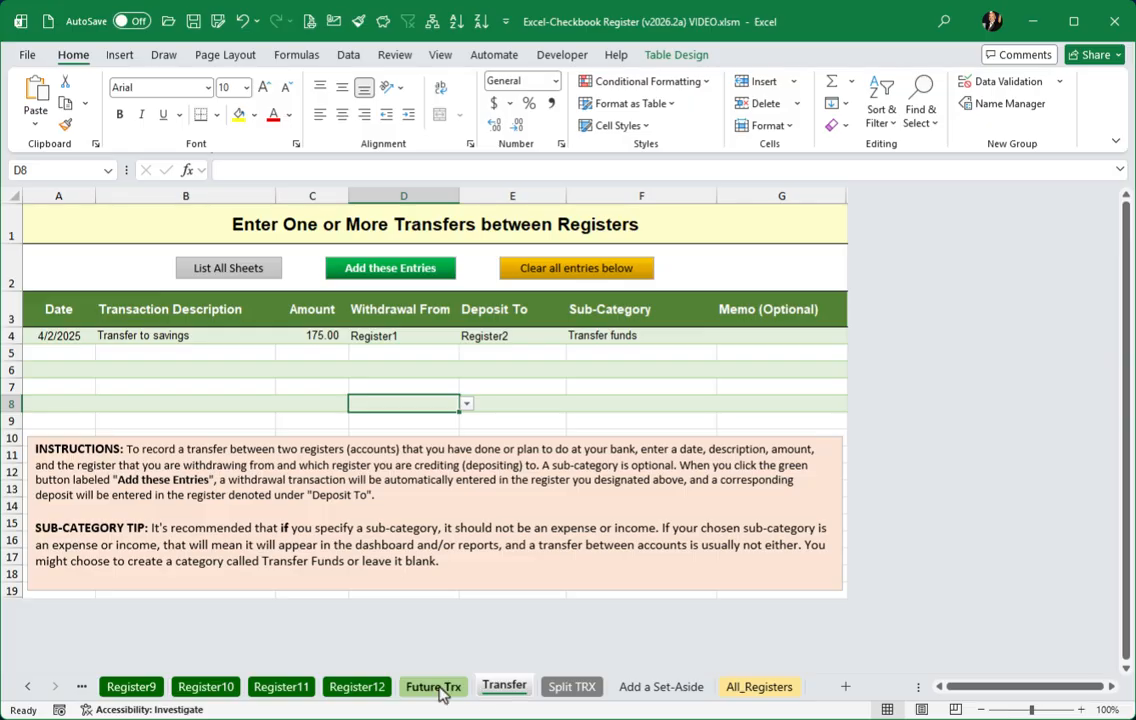
pyautogui.click(426, 350)
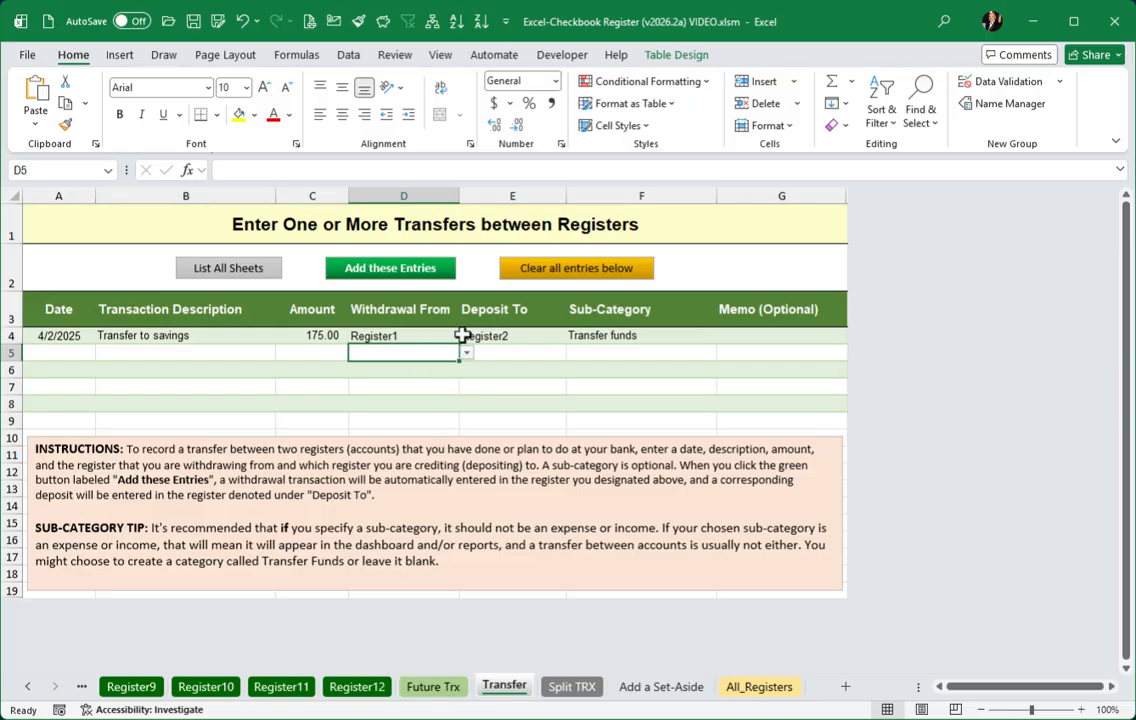
pyautogui.click(467, 353)
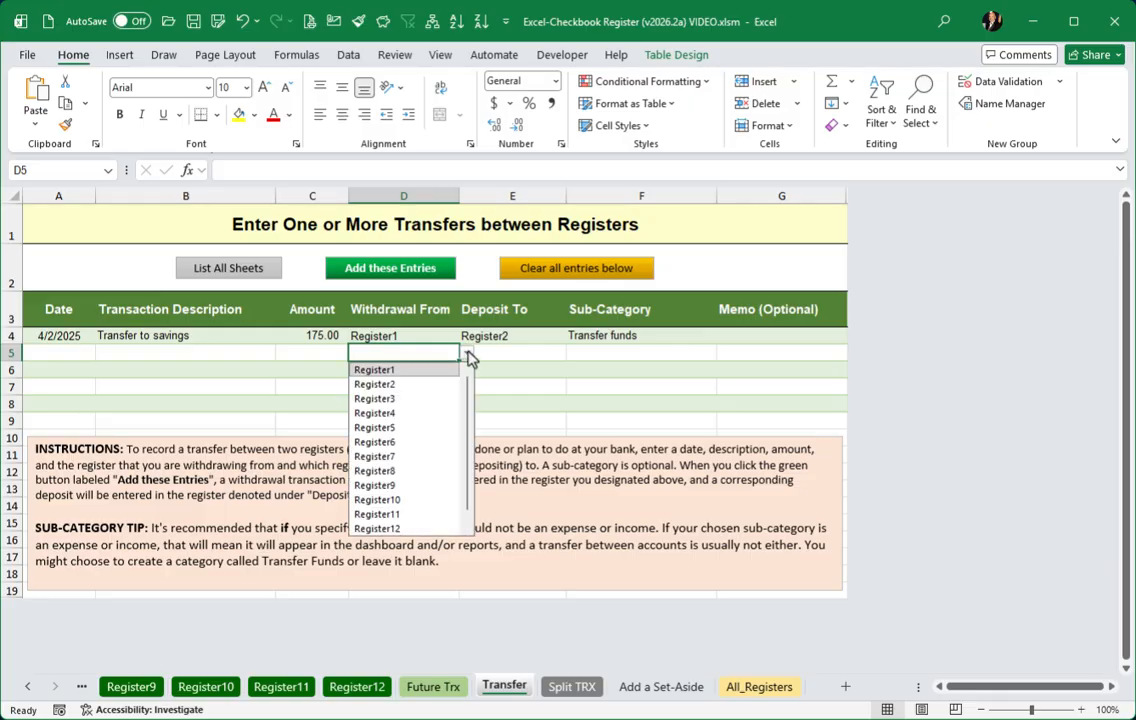
pyautogui.scroll(-1, 470, 472)
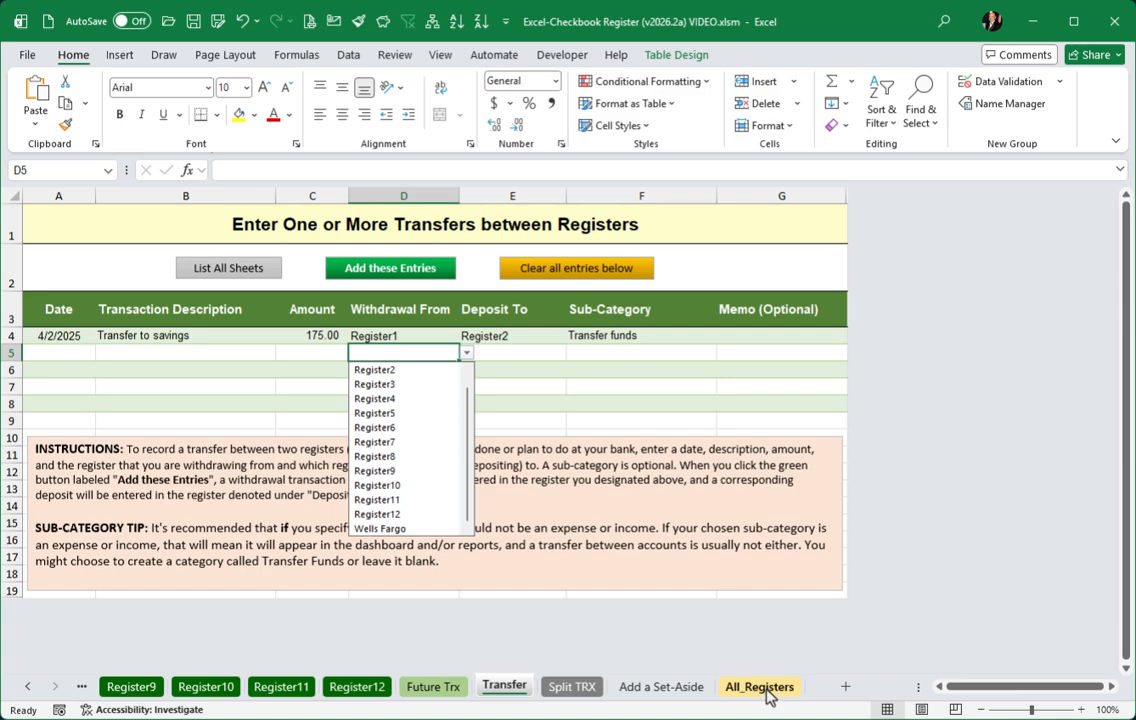
pyautogui.click(219, 354)
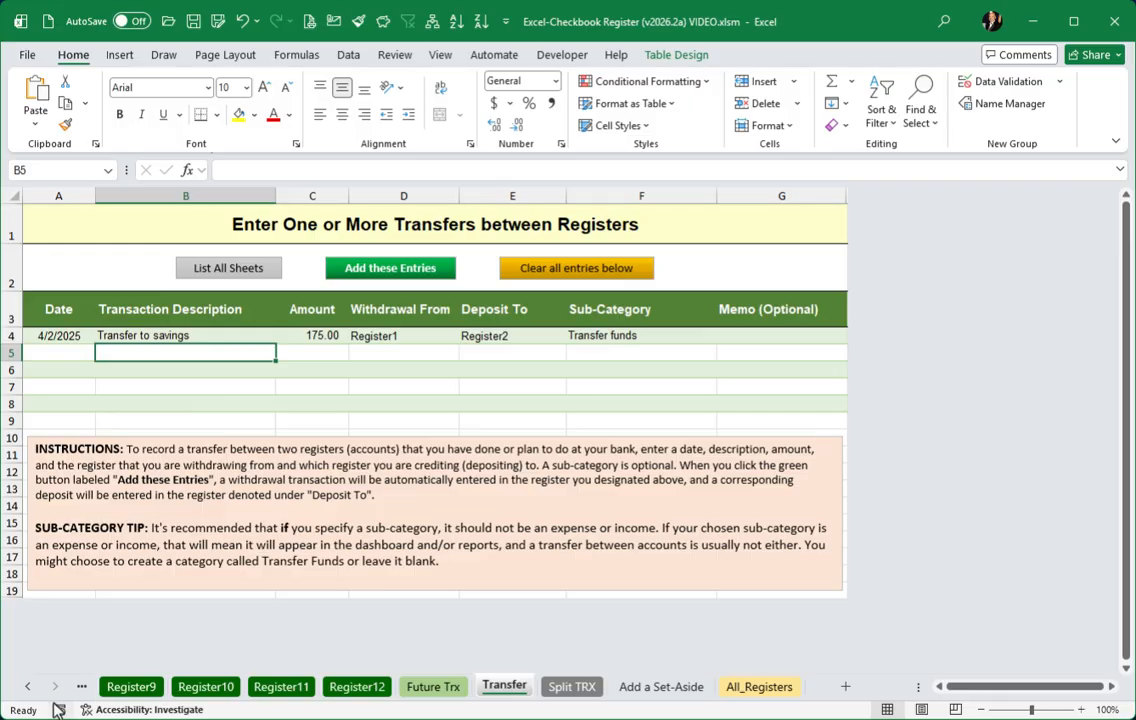
# View the account filter buttons on the Dashboard and Reports sheets.
pyautogui.click(24, 688)
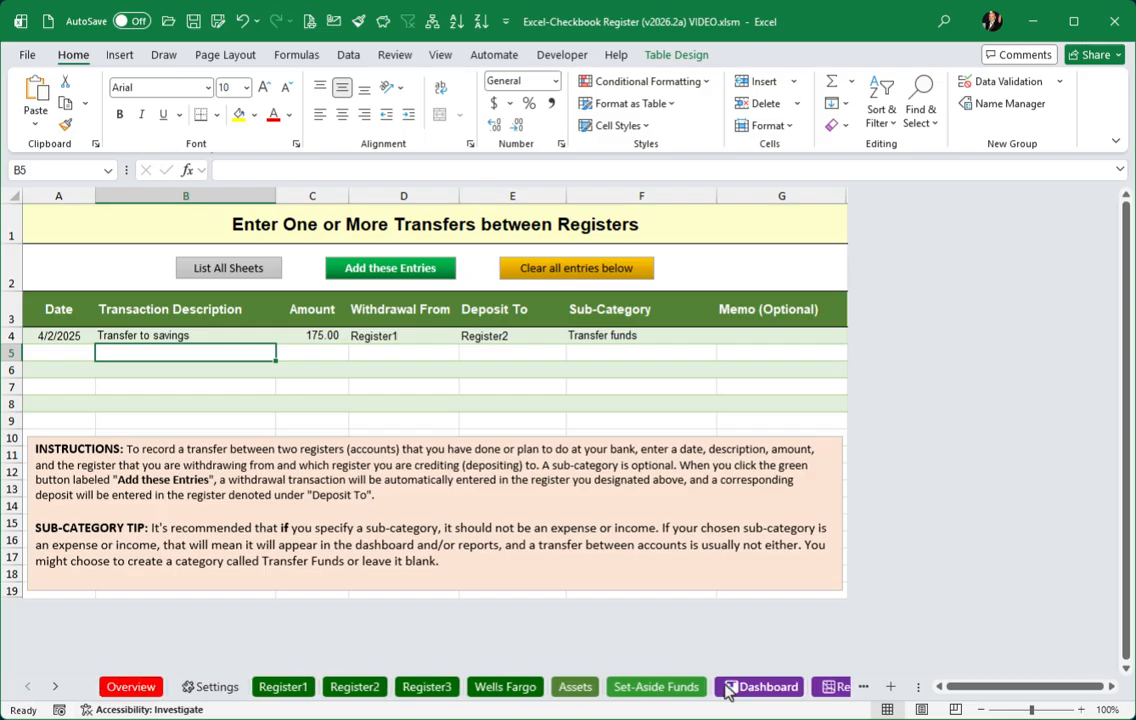
pyautogui.click(766, 687)
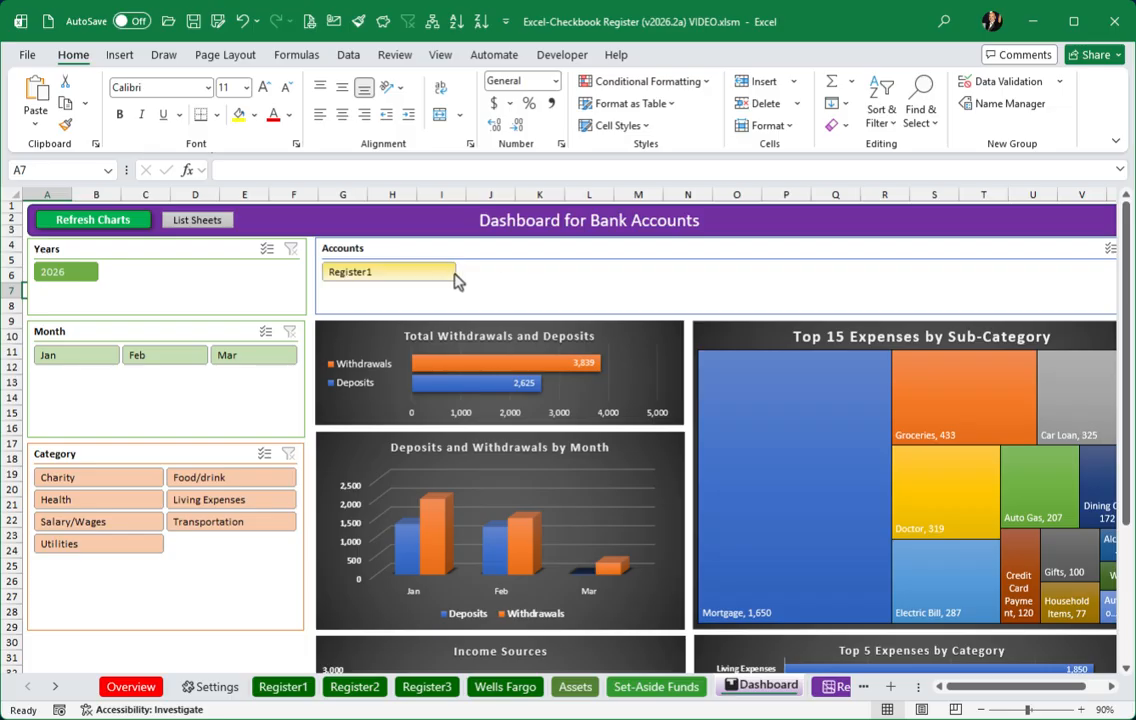
pyautogui.click(836, 686)
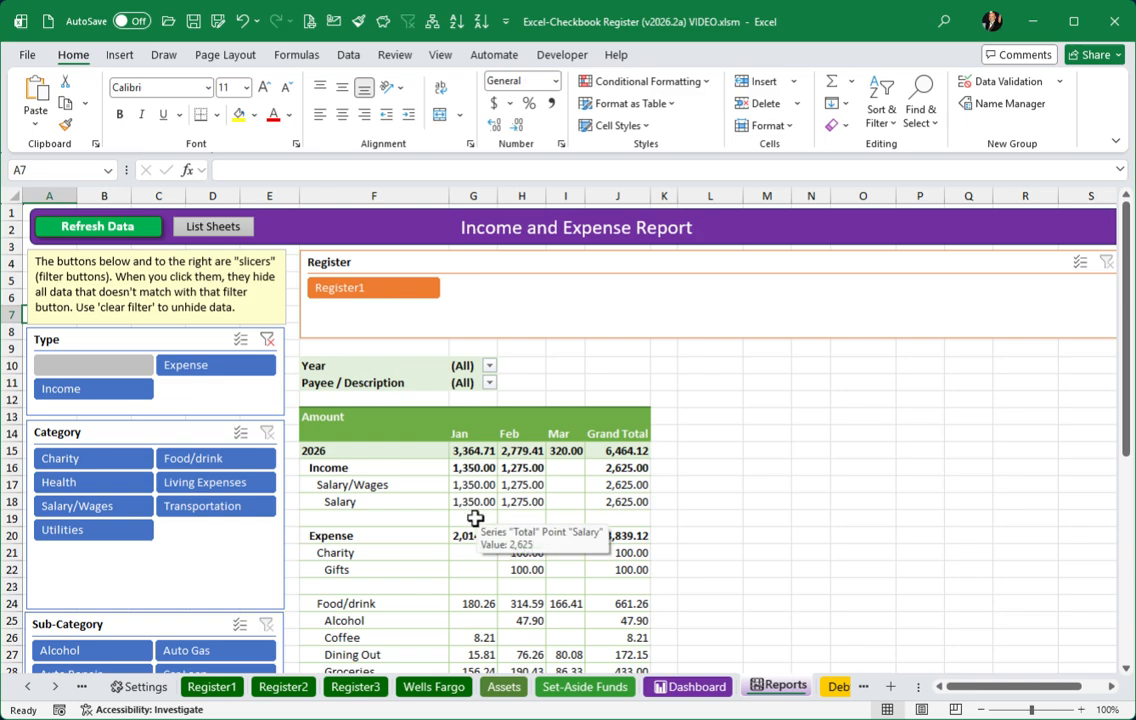
# On the Wells Fargo sheet, enter a transaction in row 10 dated 4/16/2026 with payee Kroger and a withdrawal of 125.
pyautogui.click(434, 687)
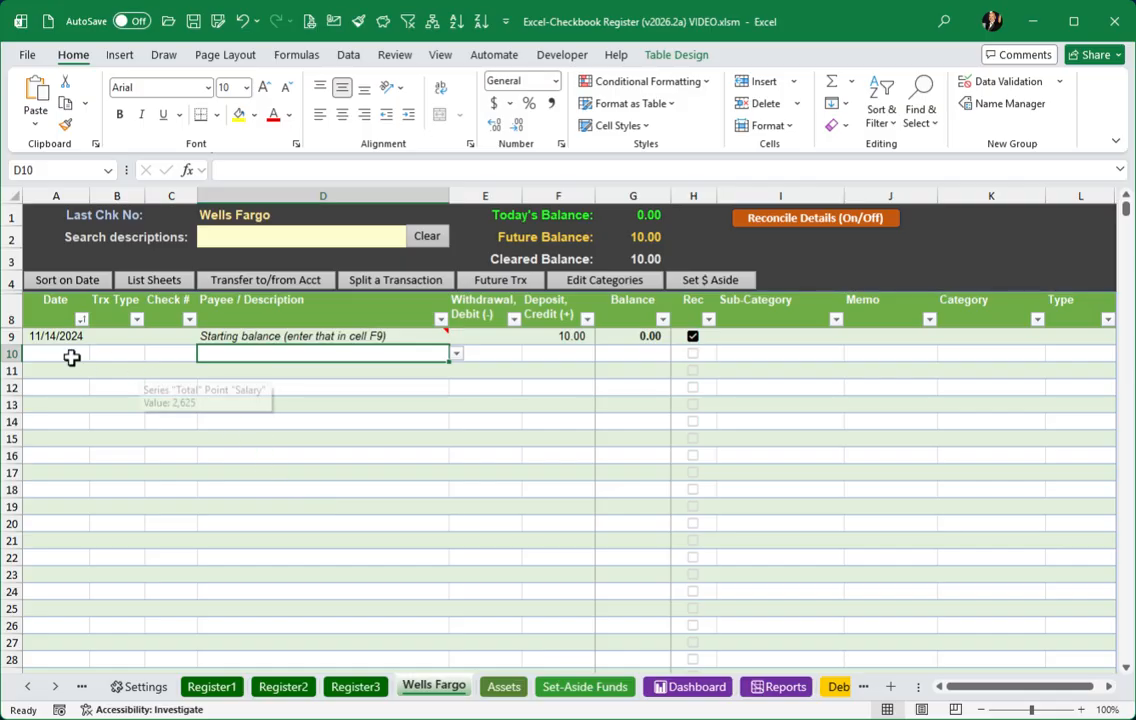
pyautogui.click(72, 356)
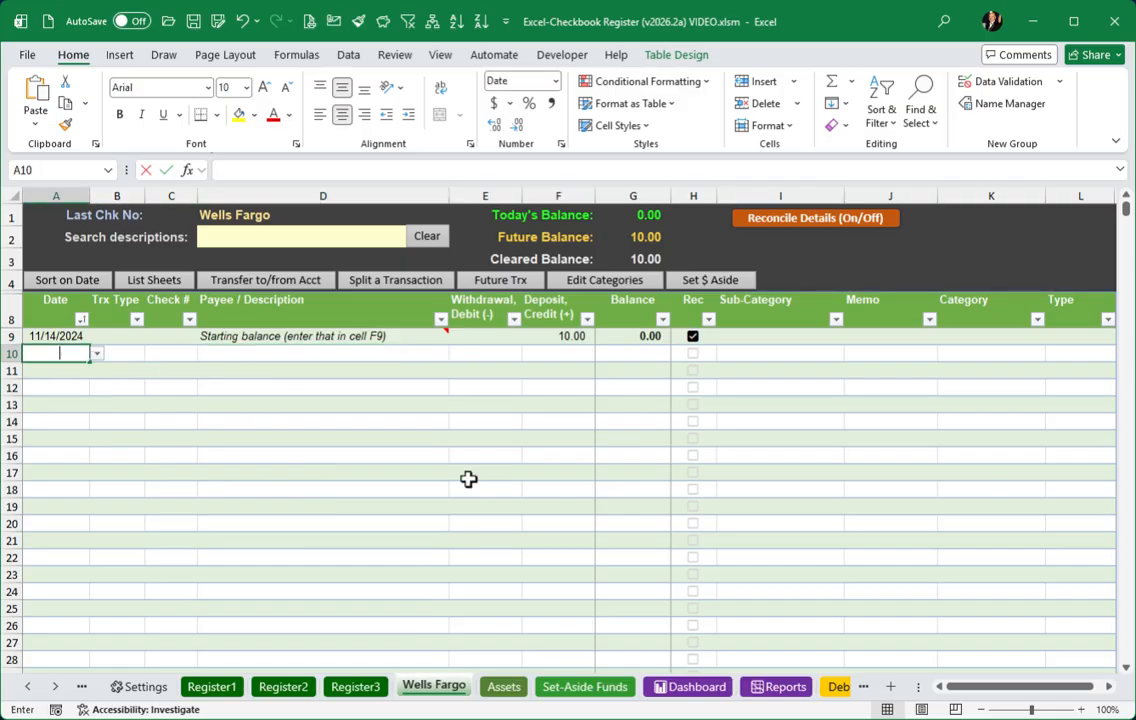
pyautogui.write('4/1')
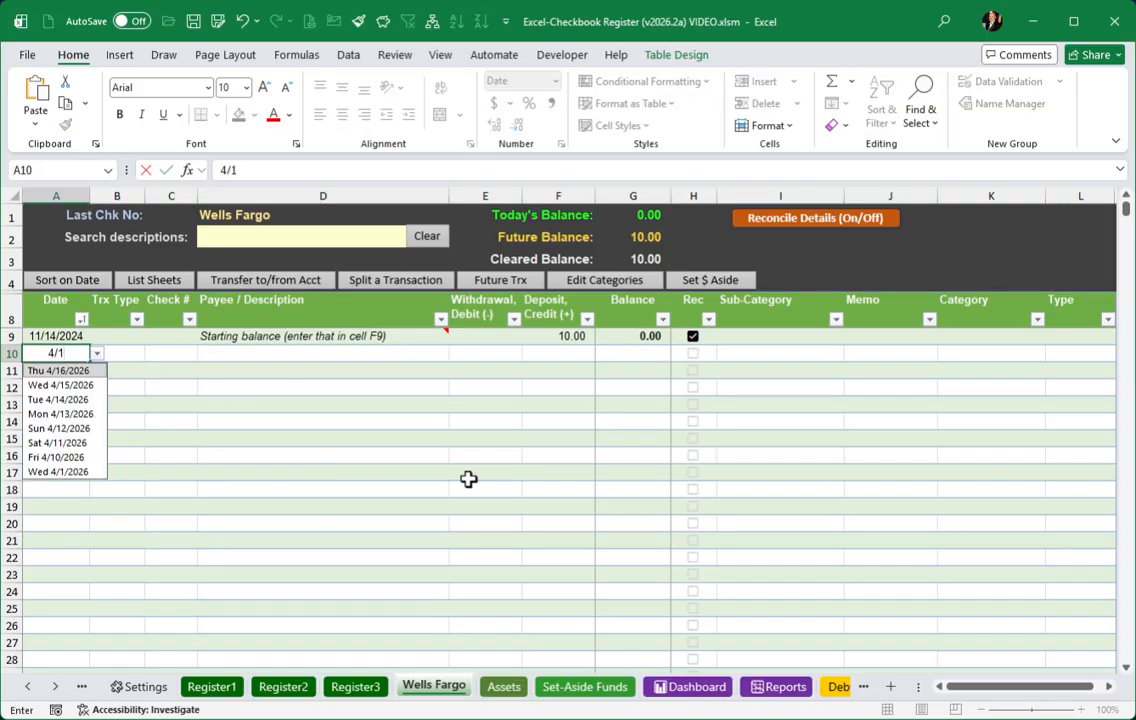
pyautogui.press('Tab')
pyautogui.press('Tab')
pyautogui.press('Tab')
pyautogui.press('Tab')
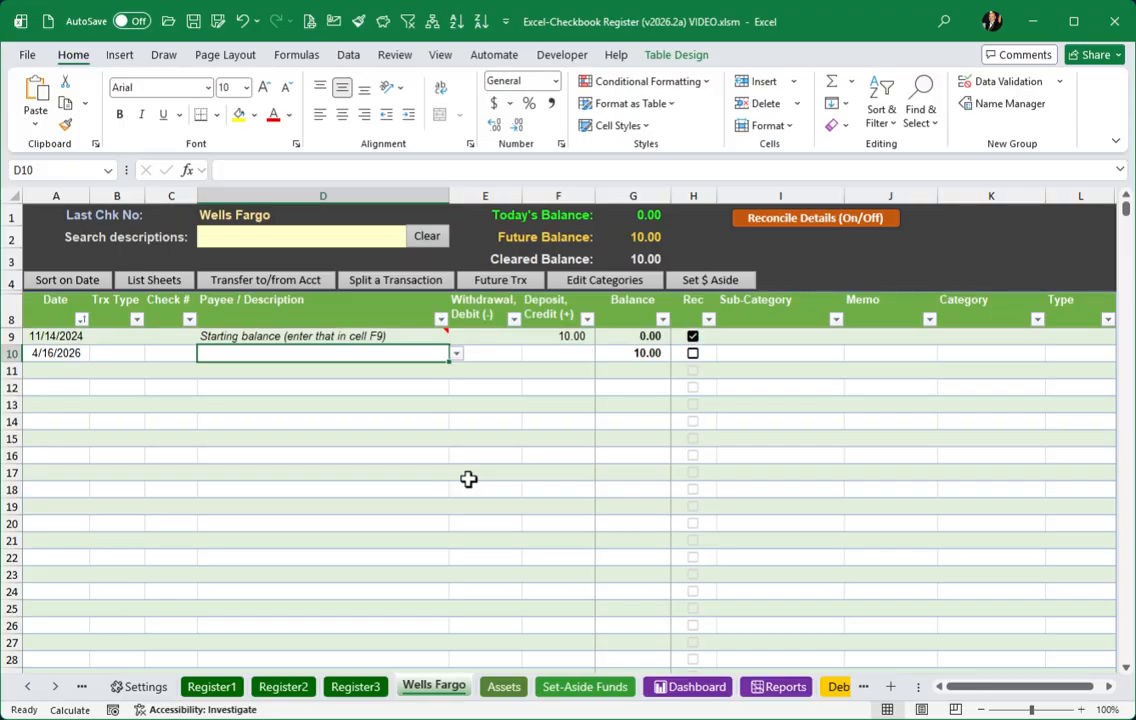
pyautogui.write('Kr')
pyautogui.press('Tab')
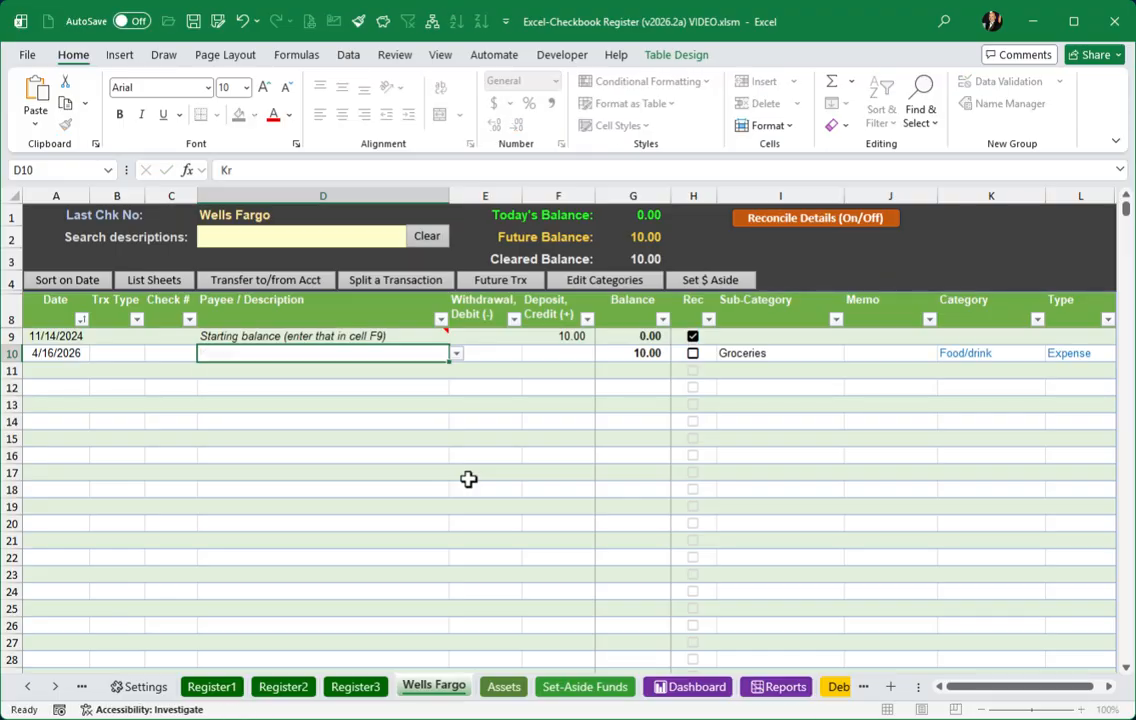
pyautogui.write('125')
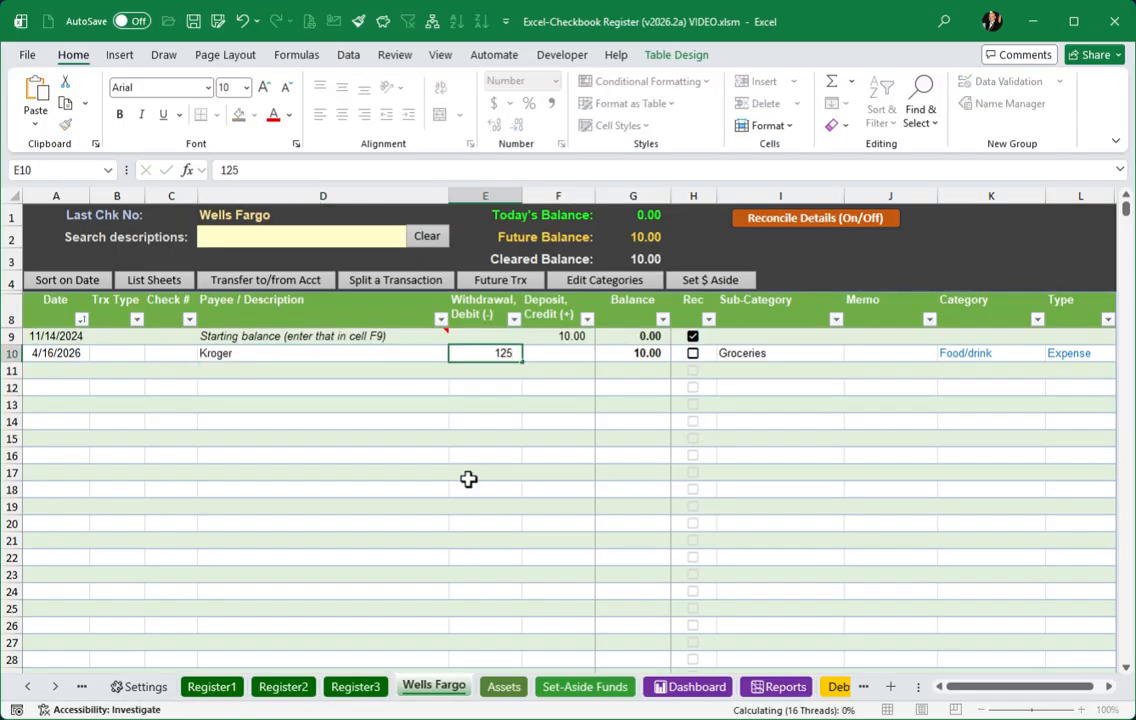
pyautogui.press('Down')
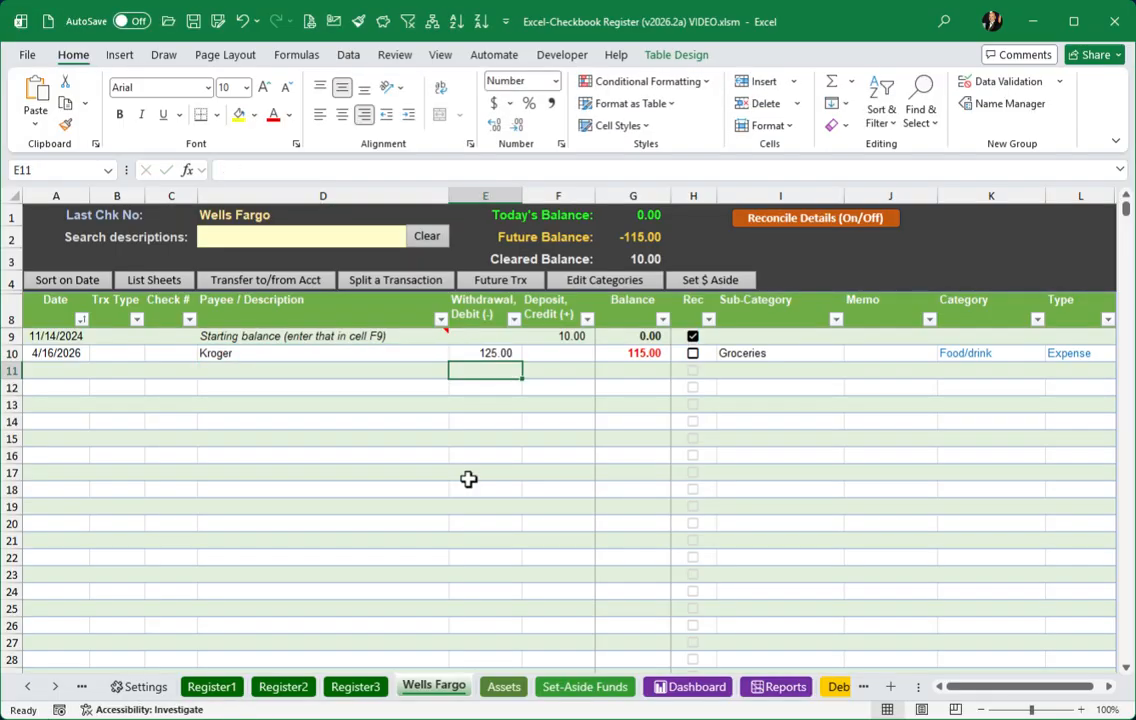
pyautogui.click(329, 372)
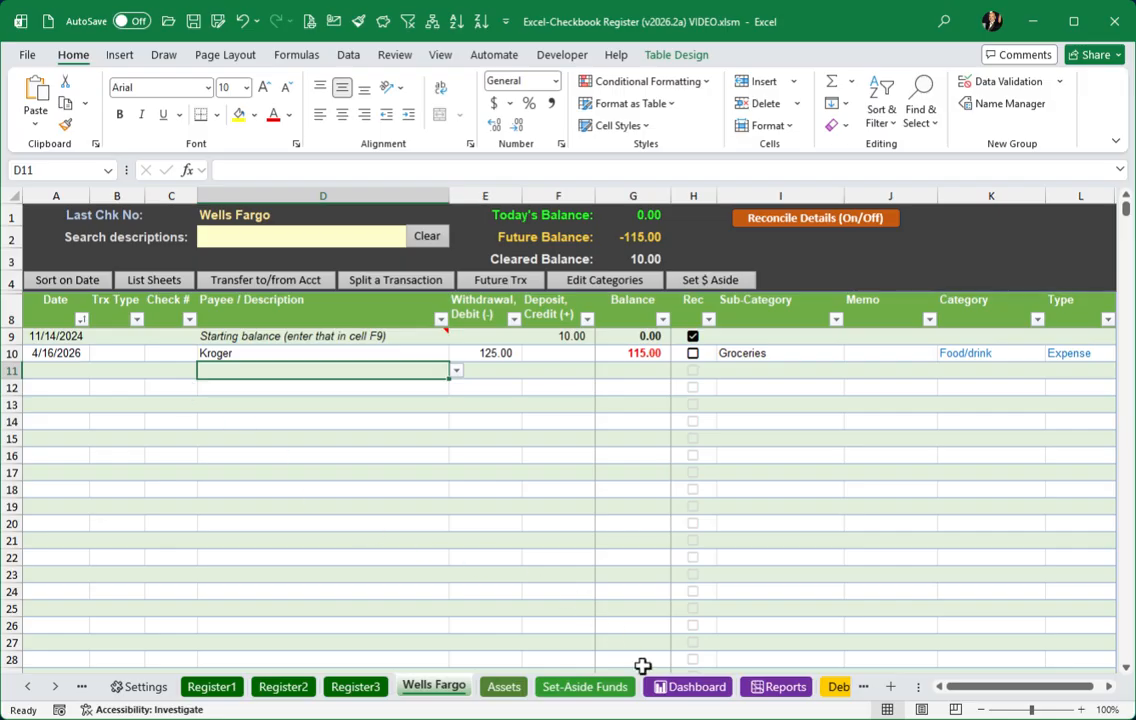
# Refresh the data on the Reports sheet.
pyautogui.click(782, 689)
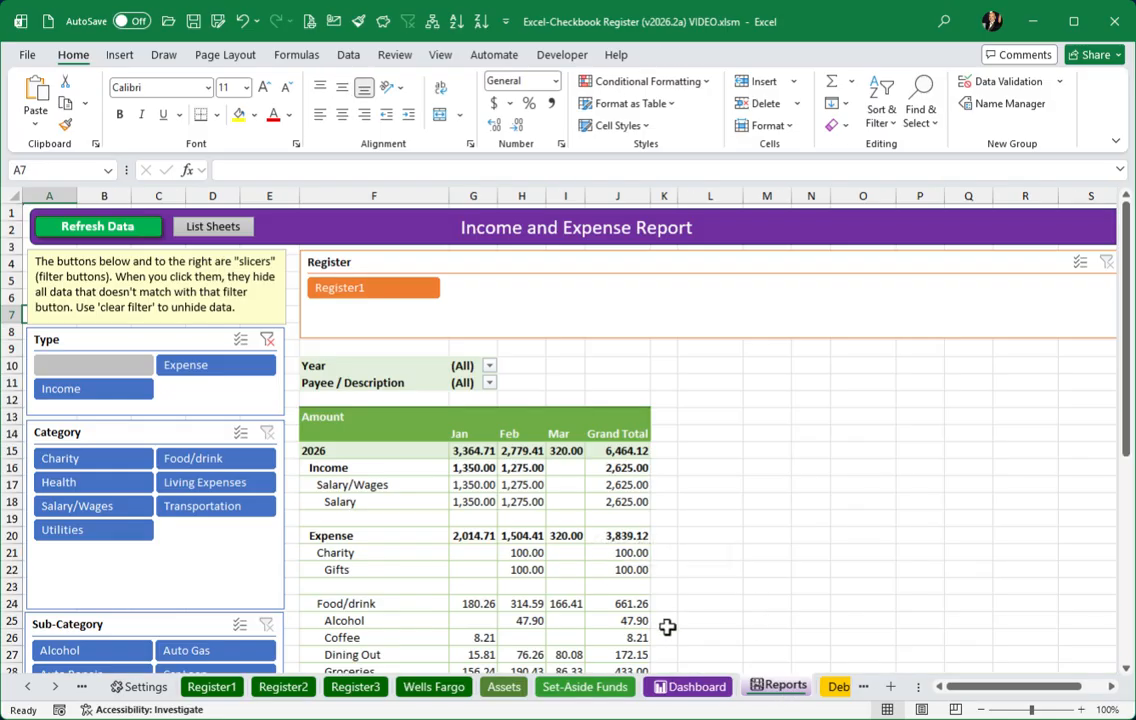
pyautogui.click(94, 226)
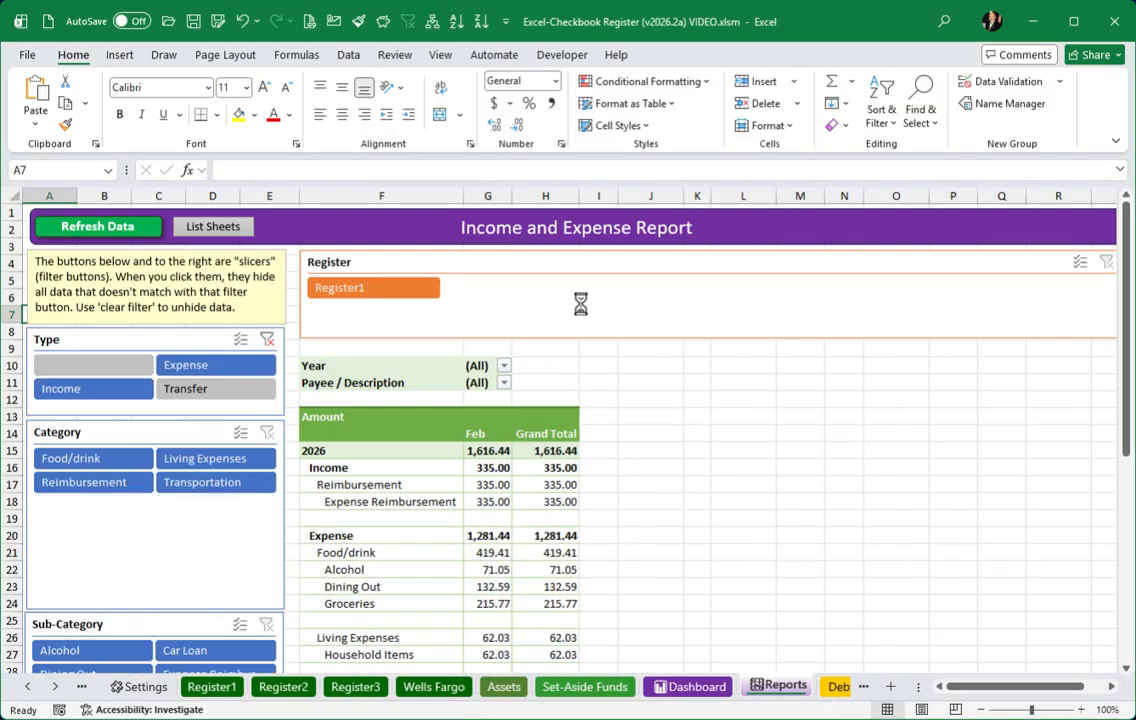
# In the Power Query Editor, duplicate the Register12 query and name the copy Register13.
pyautogui.click(350, 56)
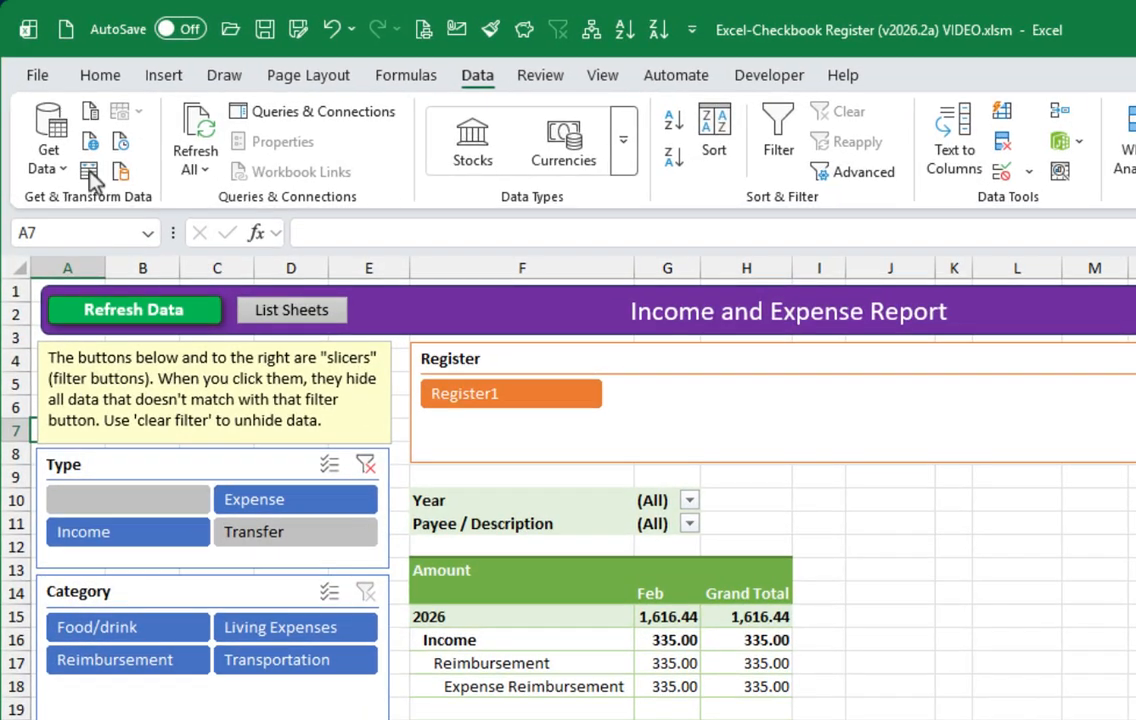
pyautogui.click(48, 165)
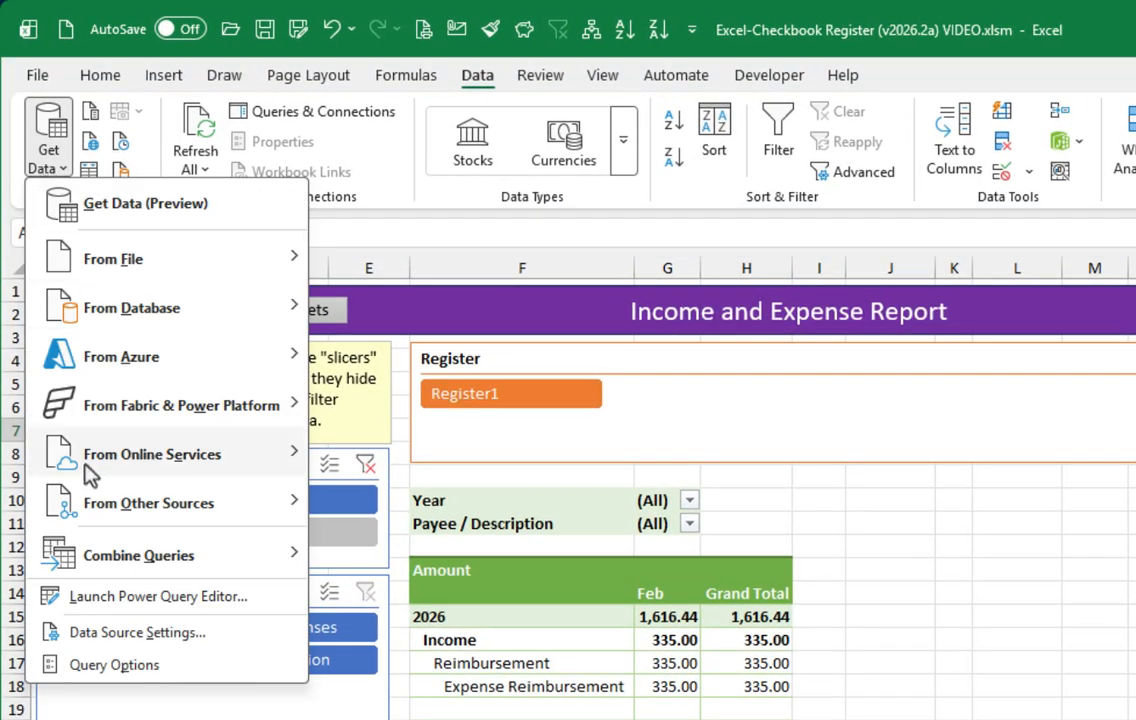
pyautogui.click(173, 600)
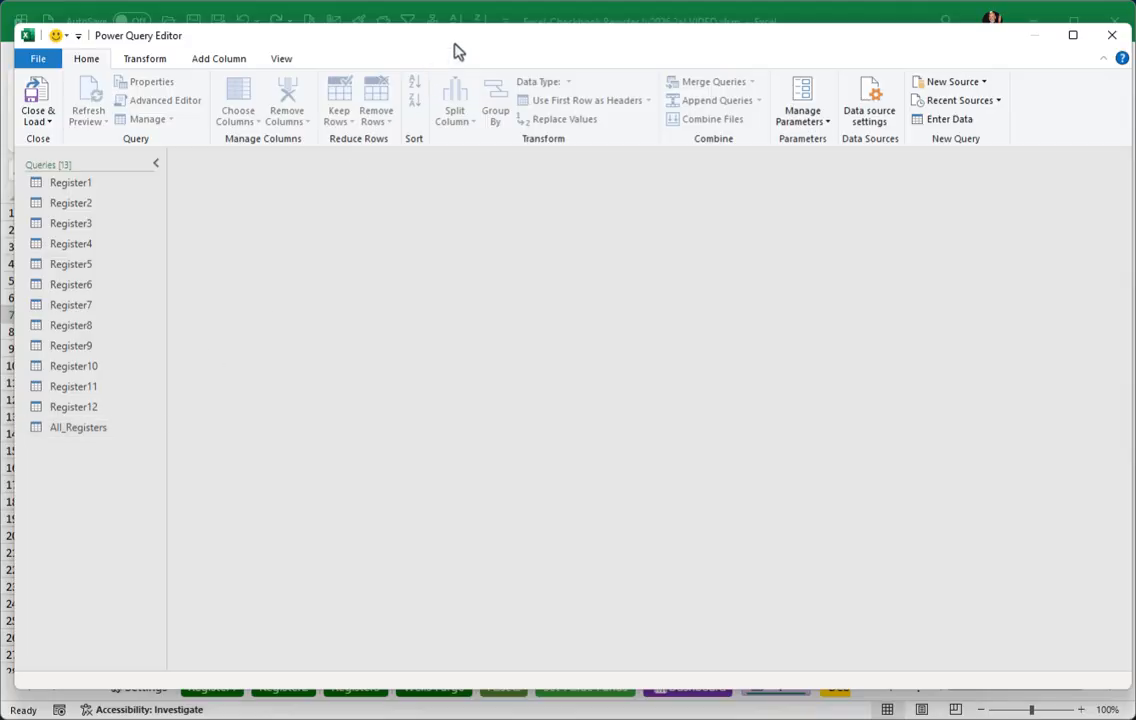
pyautogui.click(62, 186)
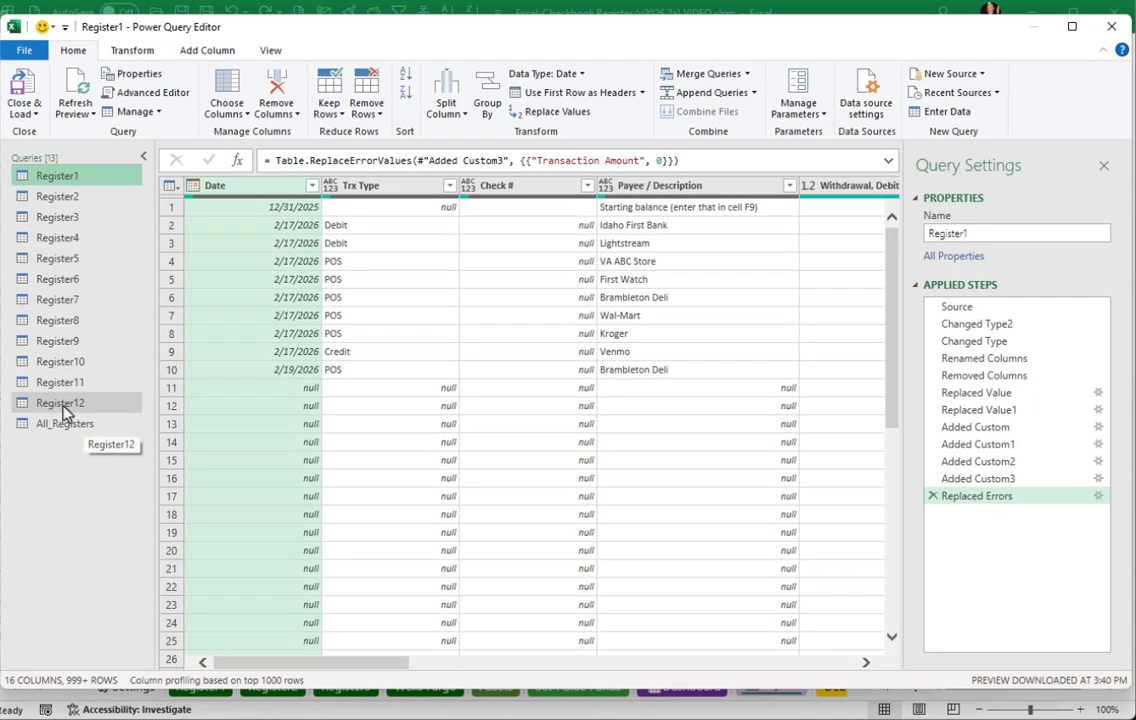
pyautogui.rightClick(66, 404)
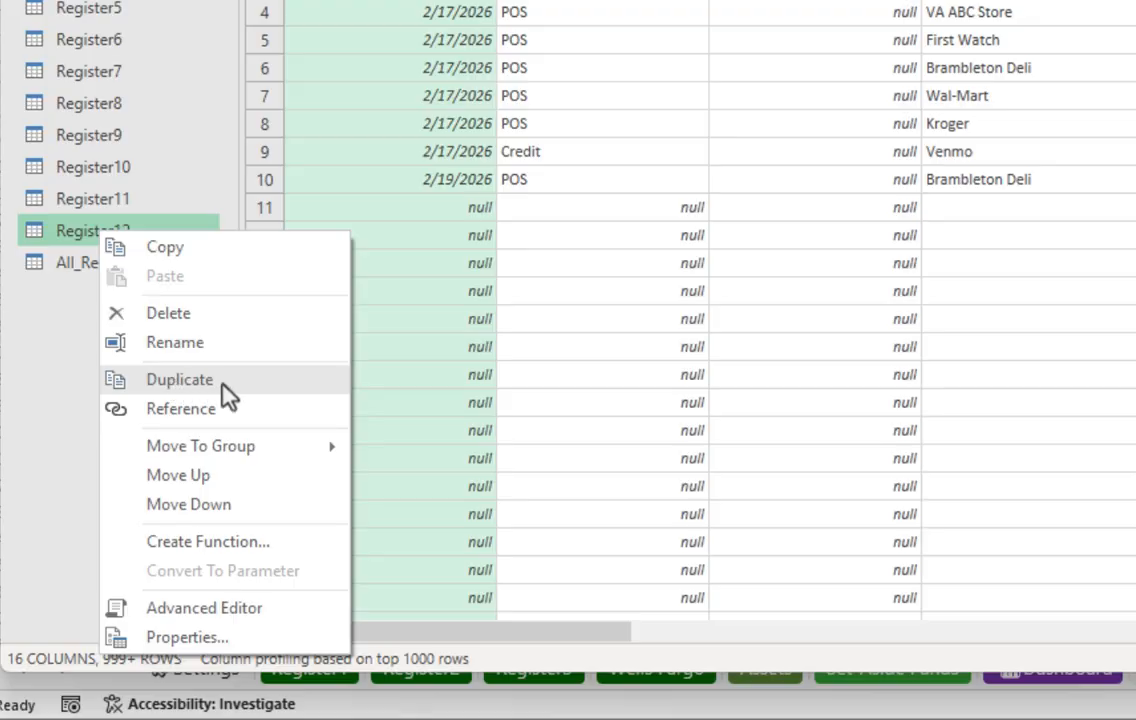
pyautogui.click(225, 384)
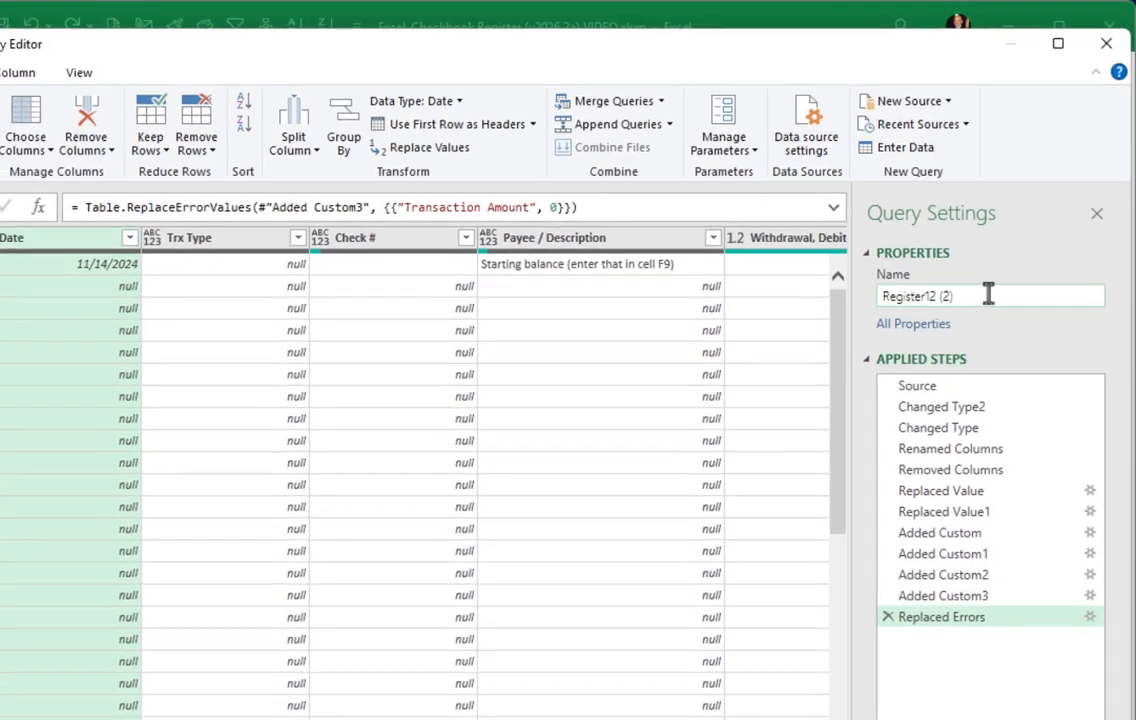
pyautogui.click(985, 295)
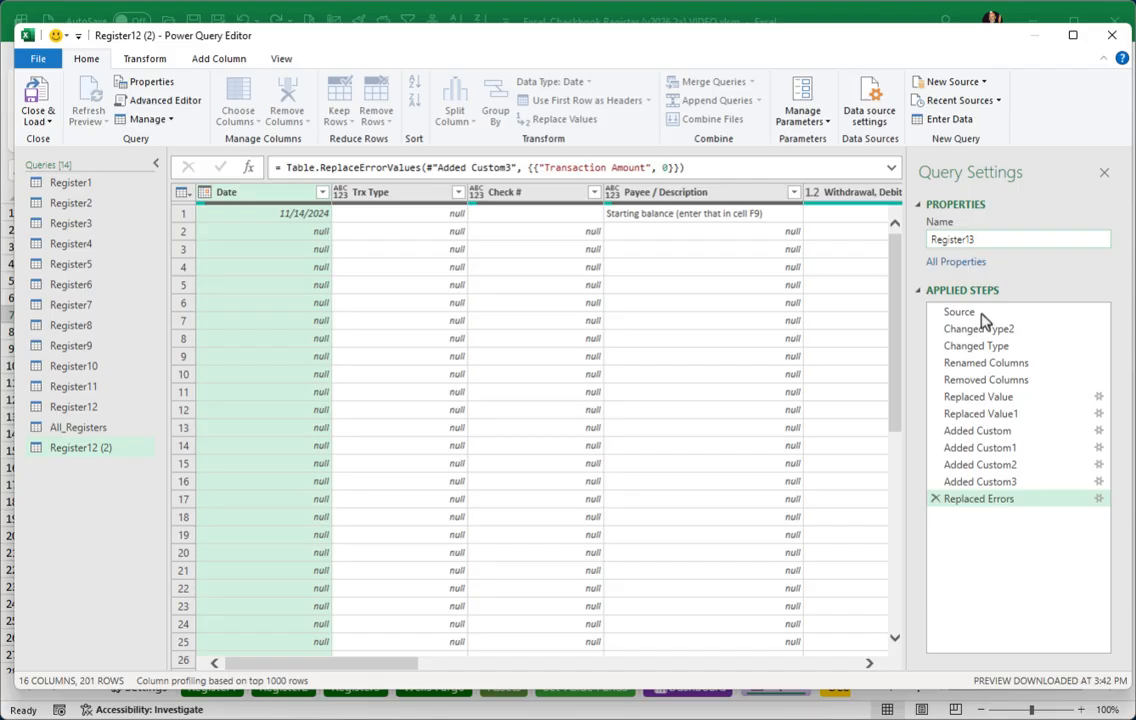
pyautogui.press('Return')
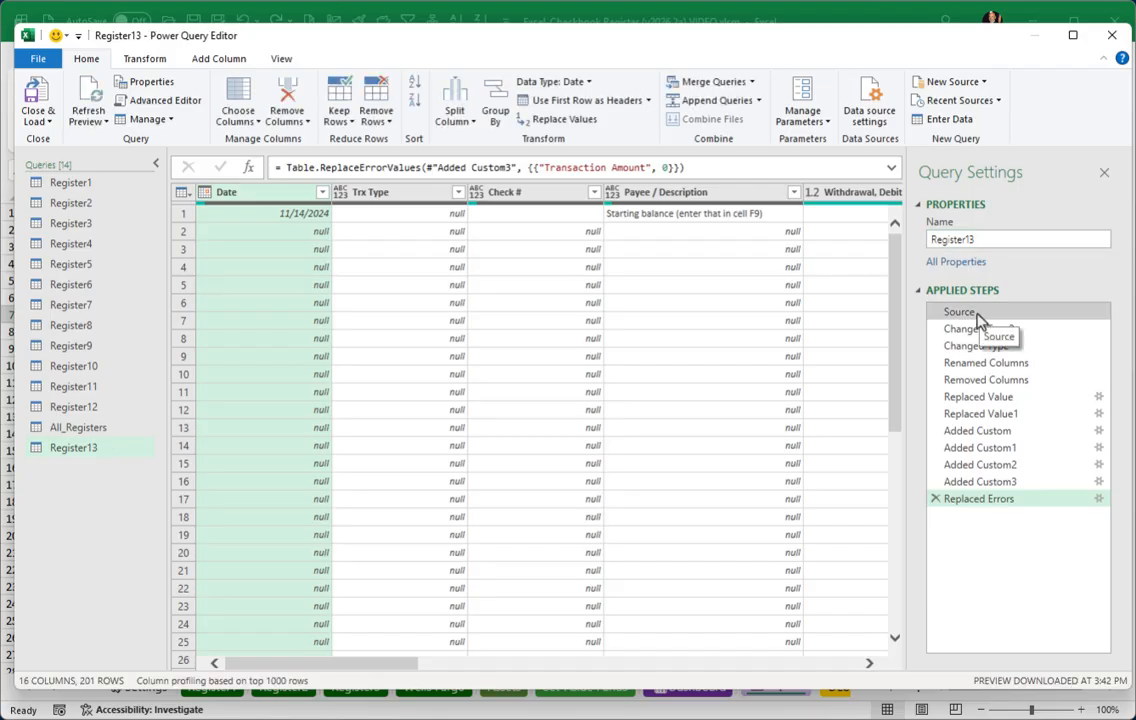
# Change the Source step of the Register13 query so that it reads the Register13 table.
pyautogui.click(960, 312)
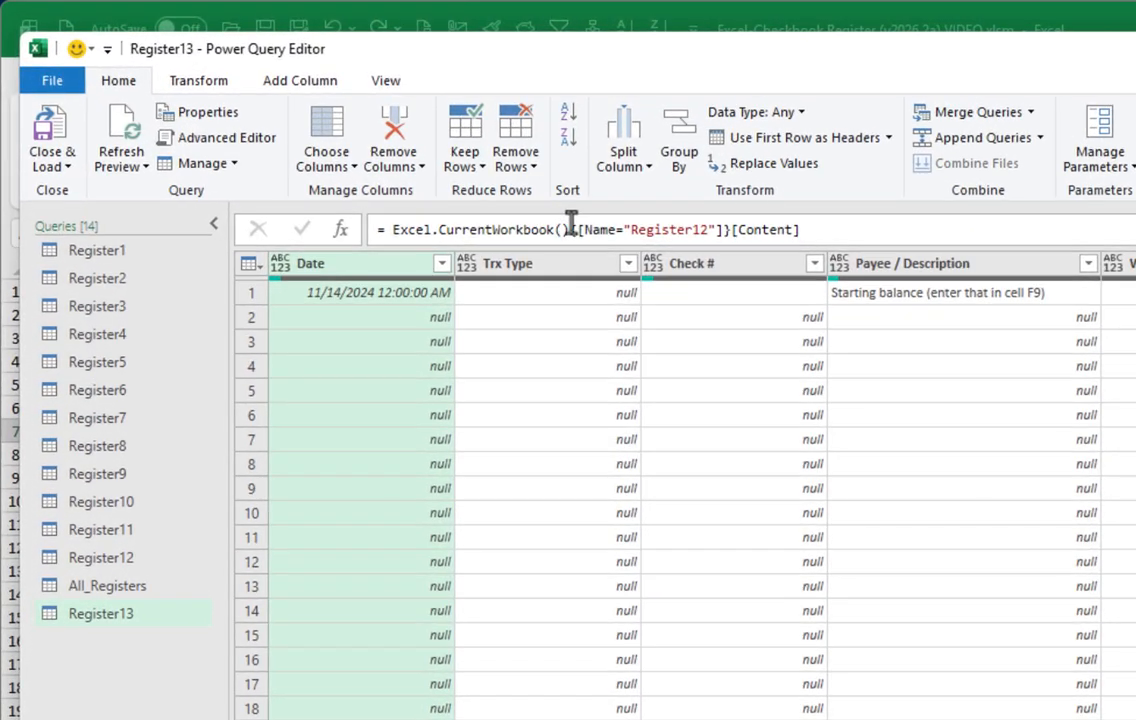
pyautogui.click(510, 167)
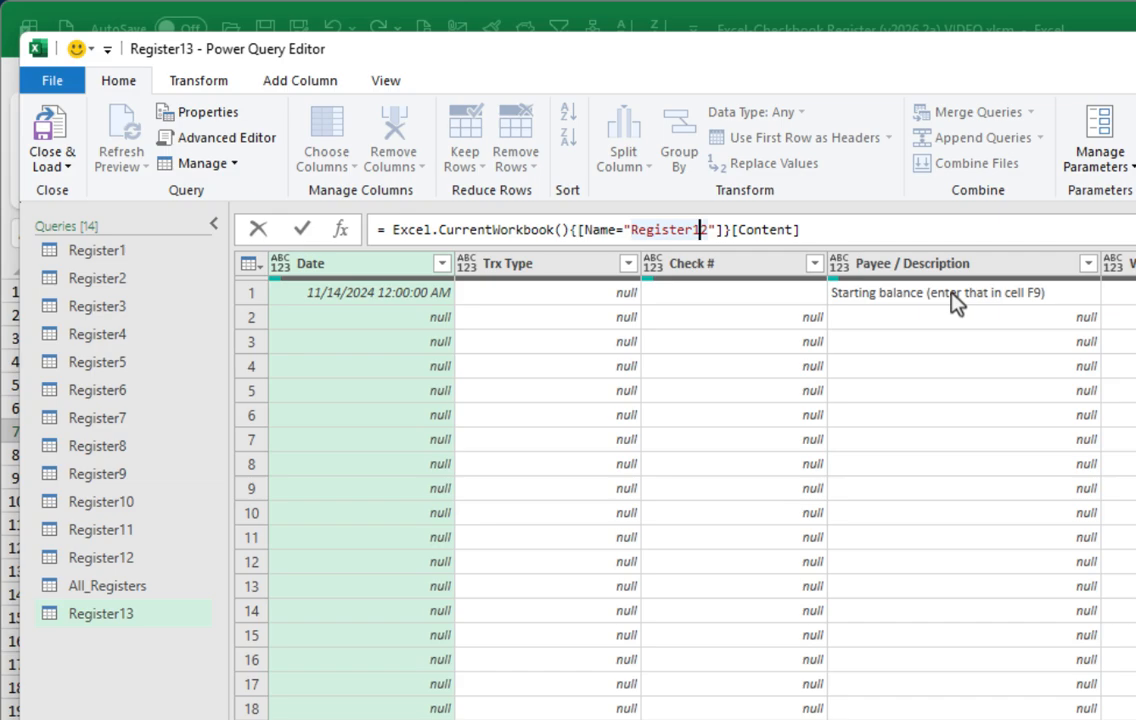
pyautogui.press('Delete')
pyautogui.write('3')
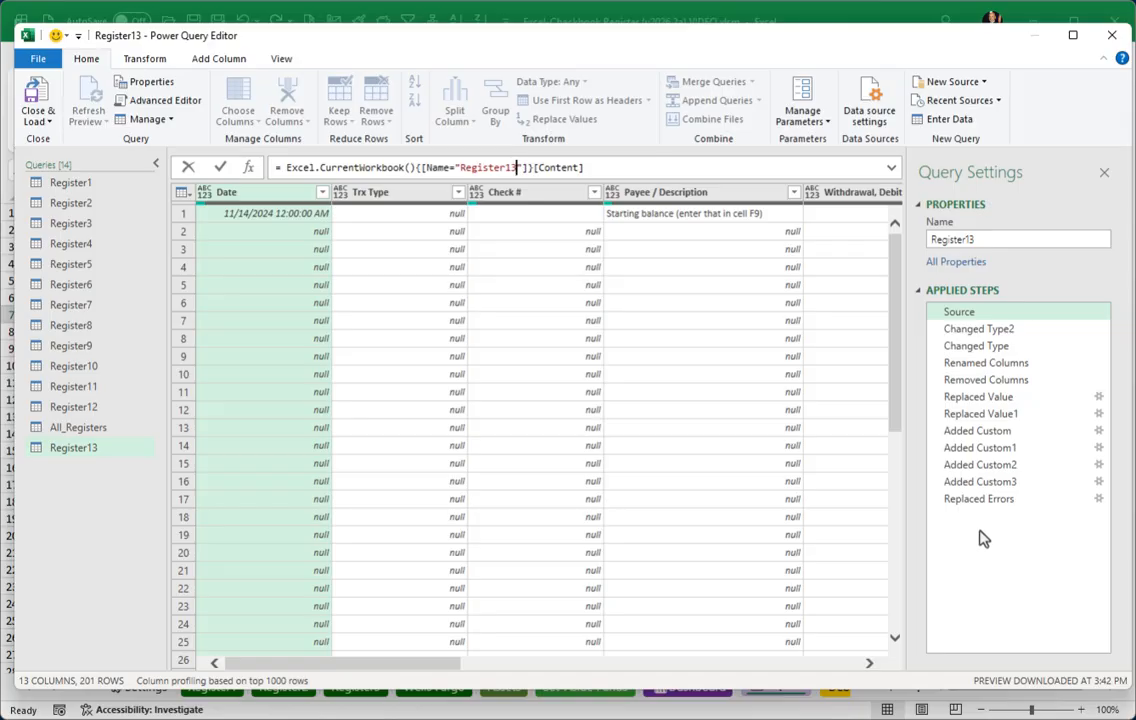
pyautogui.press('Return')
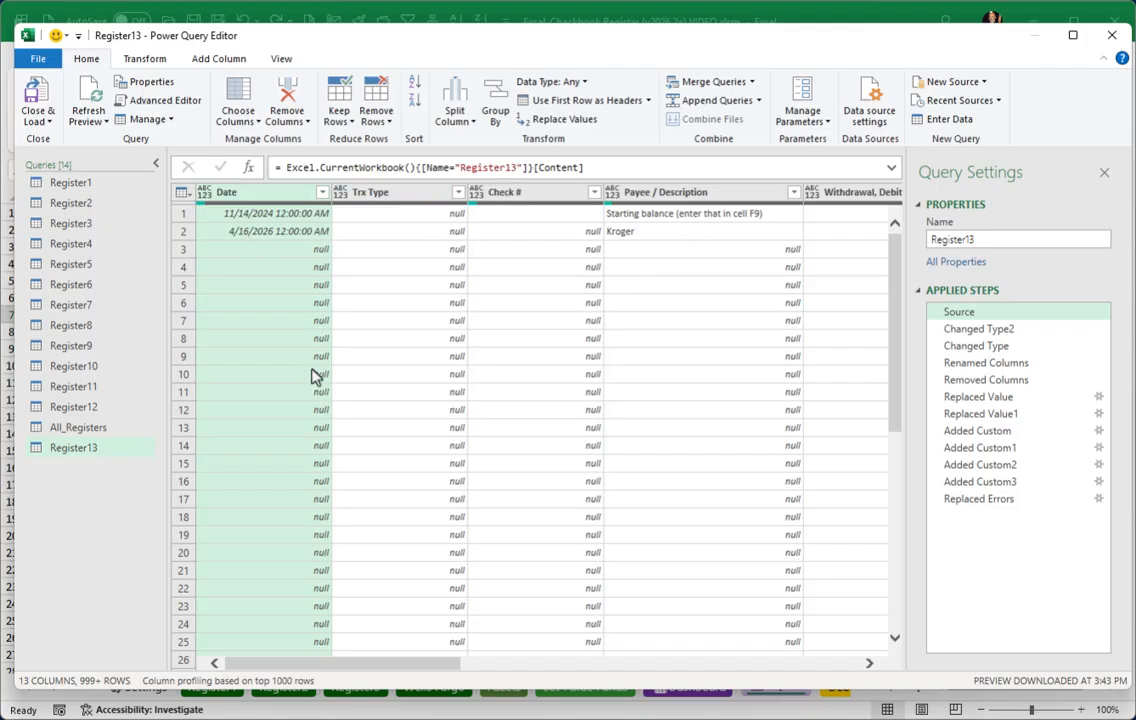
# Add Register13 to the end of the Table.Combine list in the Source step of the All_Registers query.
pyautogui.click(84, 430)
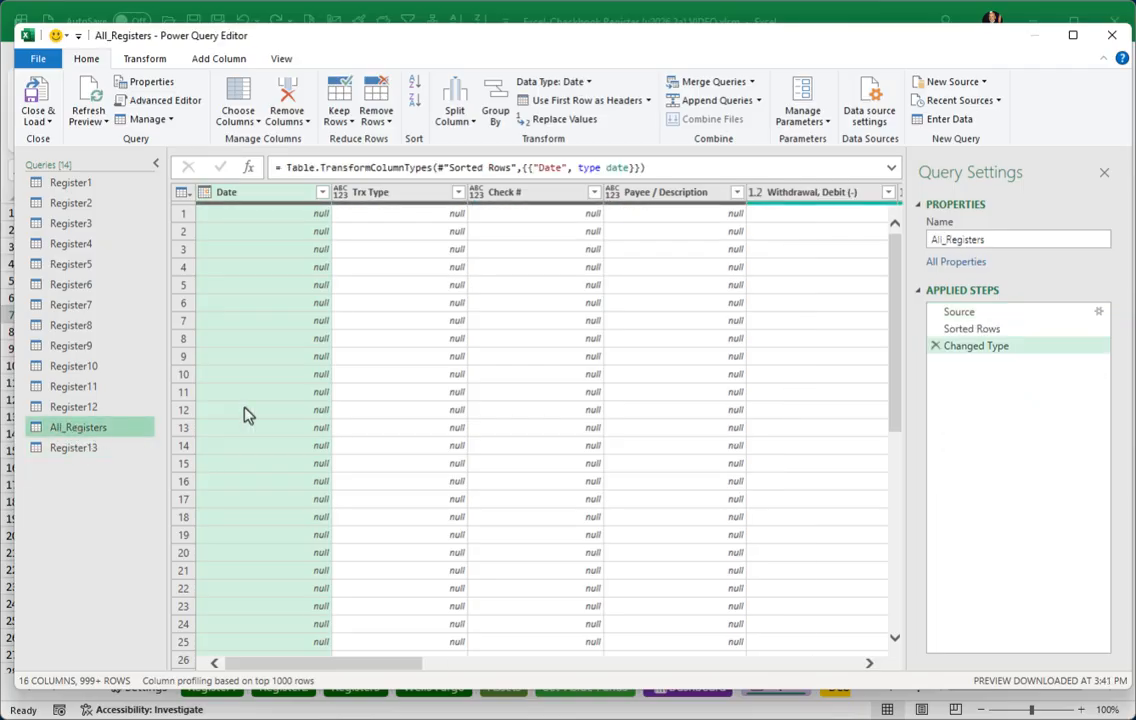
pyautogui.click(984, 314)
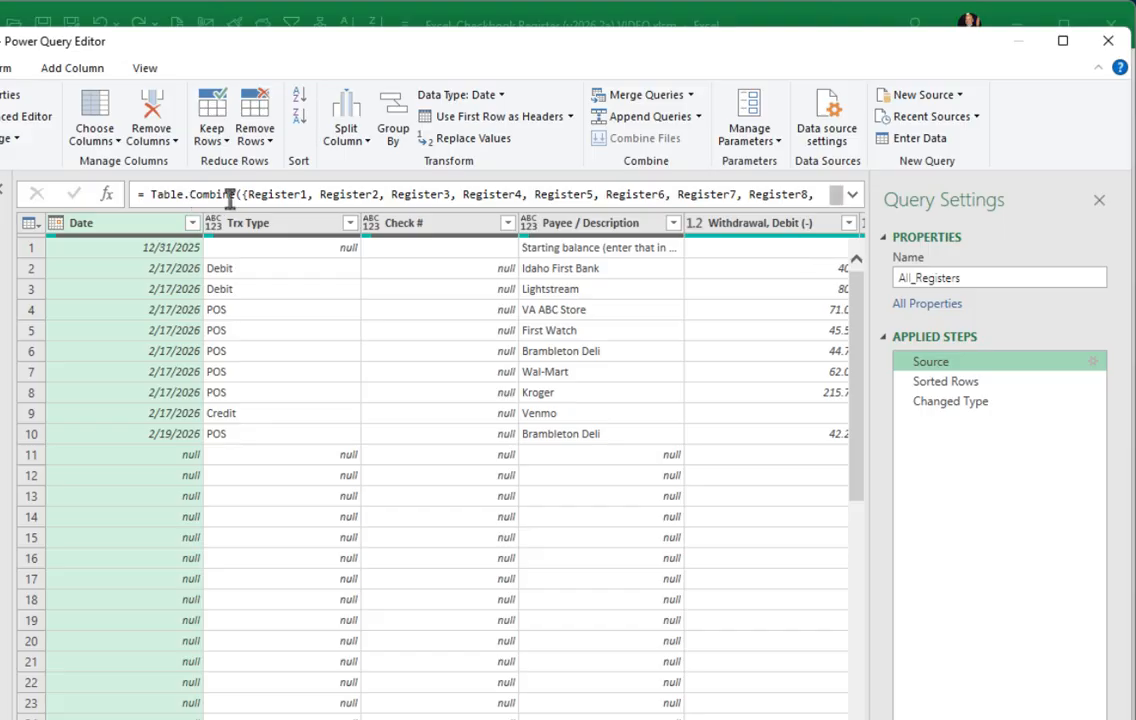
pyautogui.click(852, 196)
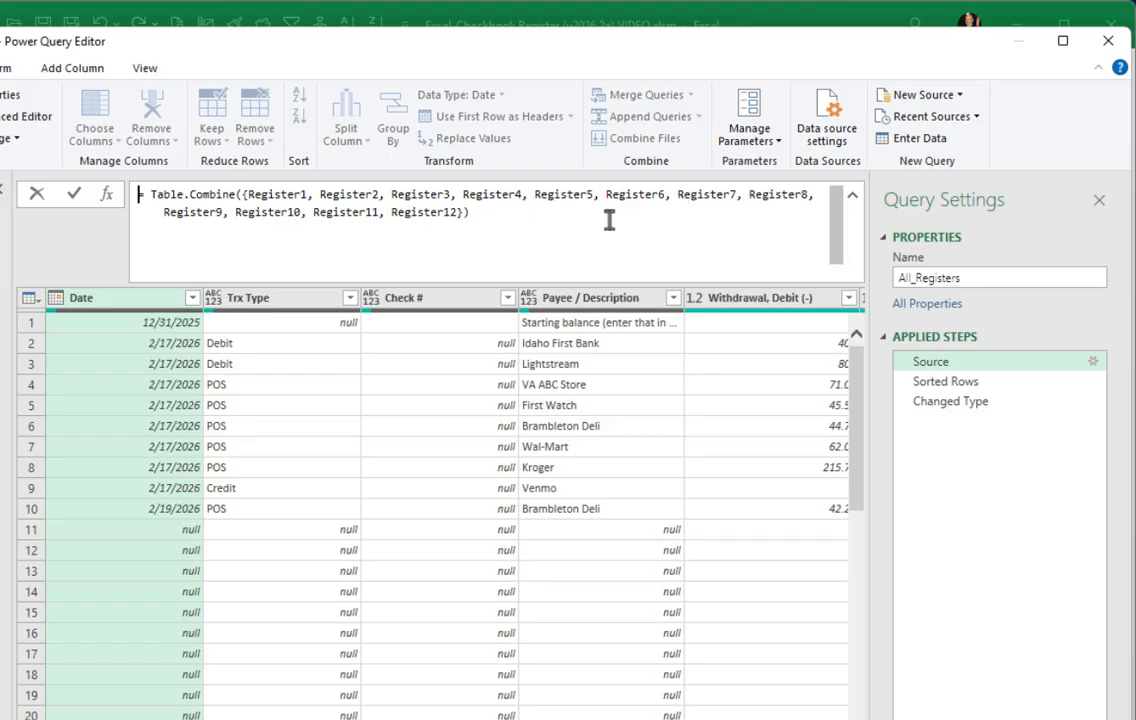
pyautogui.click(455, 212)
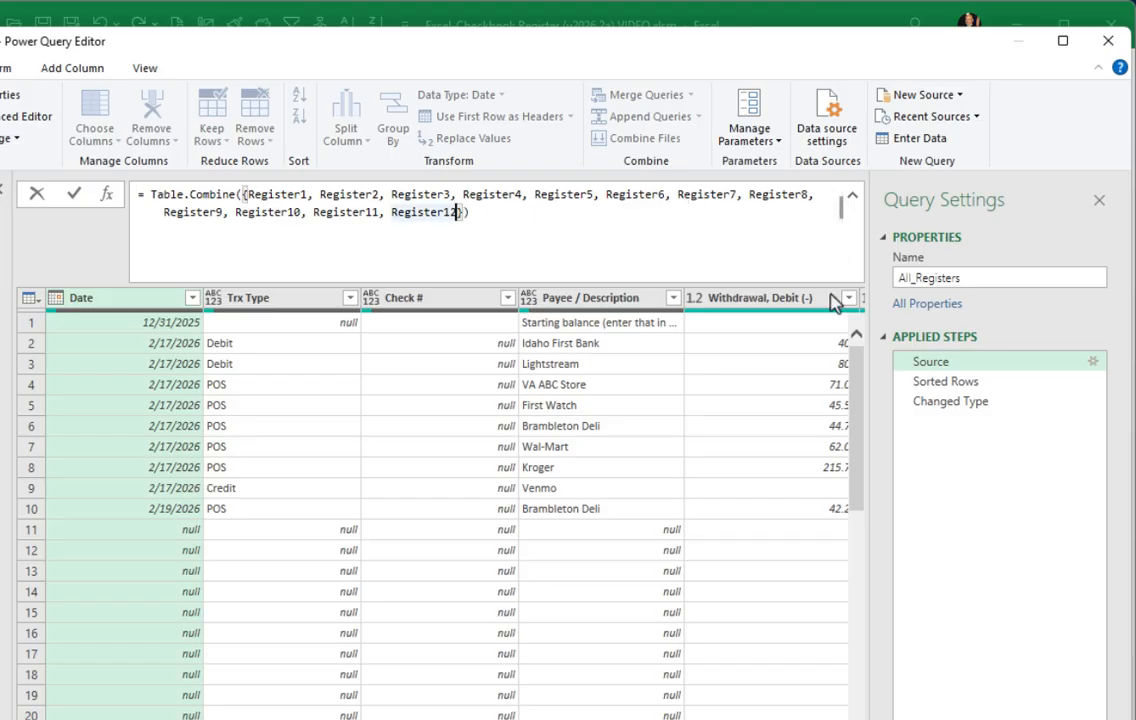
pyautogui.write(', ')
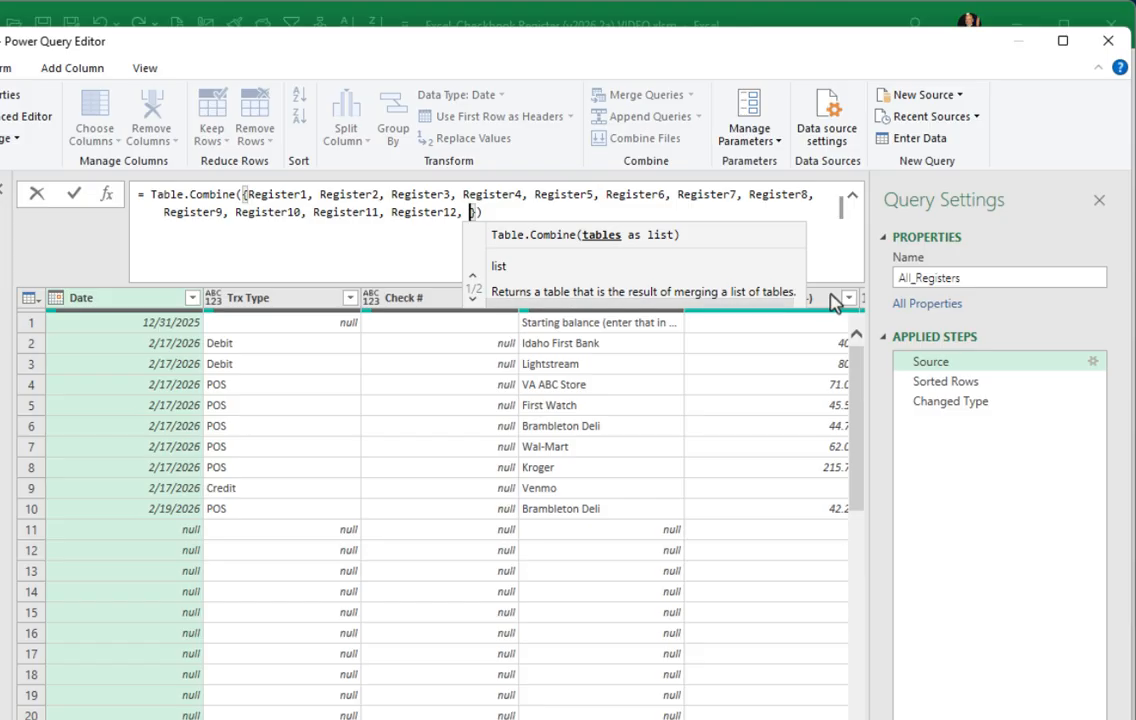
pyautogui.write('Regster')
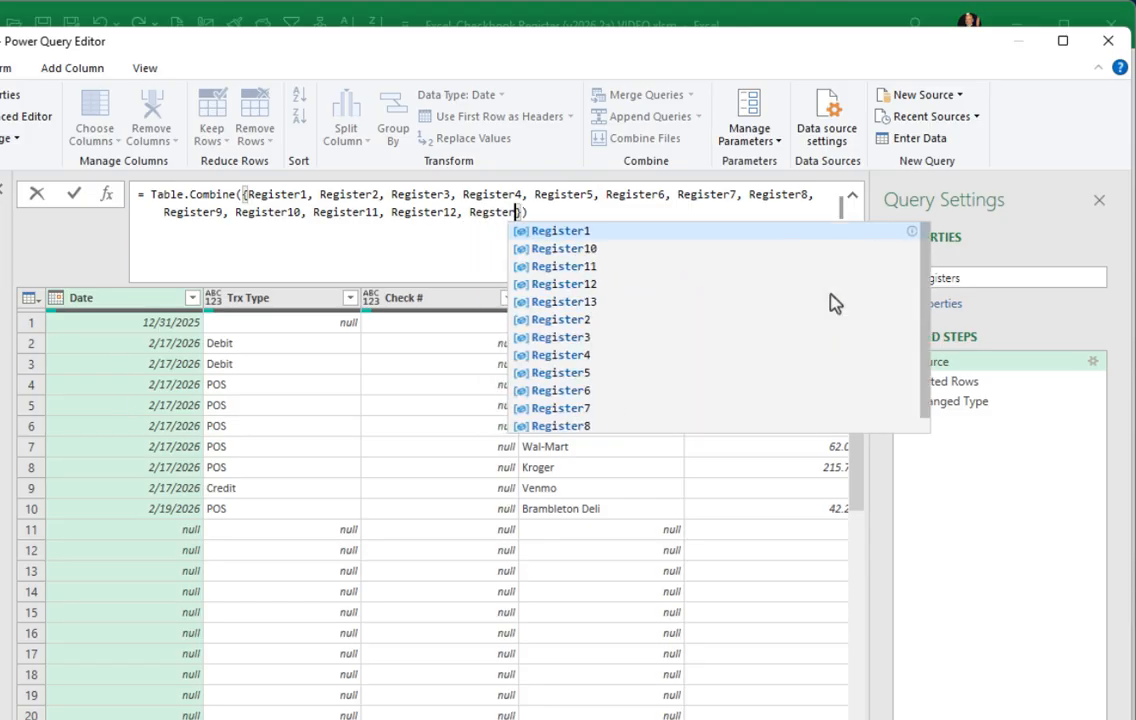
pyautogui.press('BackSpace')
pyautogui.press('BackSpace')
pyautogui.write('ister13')
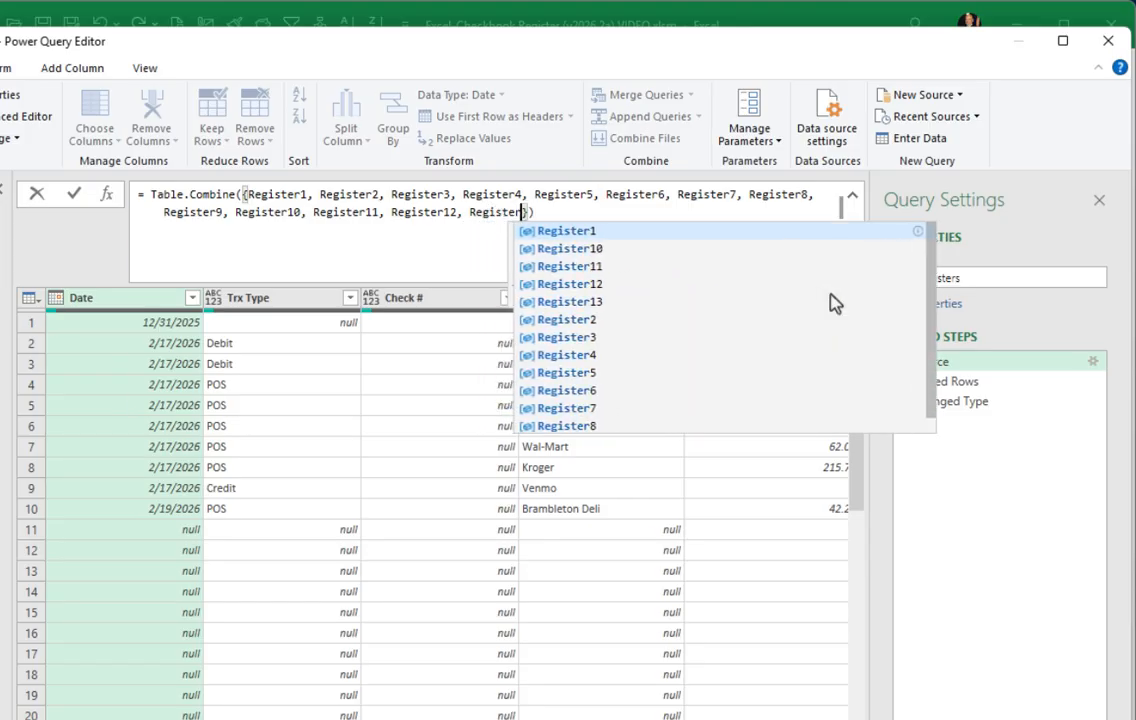
pyautogui.click(973, 484)
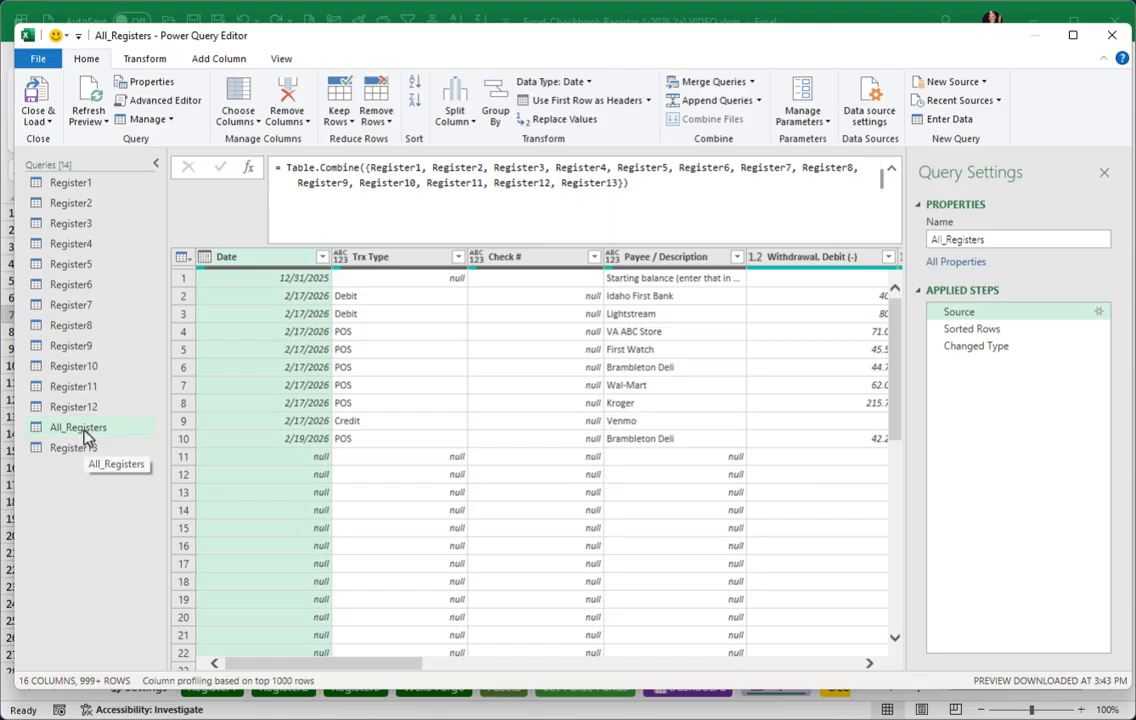
# Close and load the queries into the workbook, and dismiss the Queries & Connections list on the Reports sheet.
pyautogui.click(40, 100)
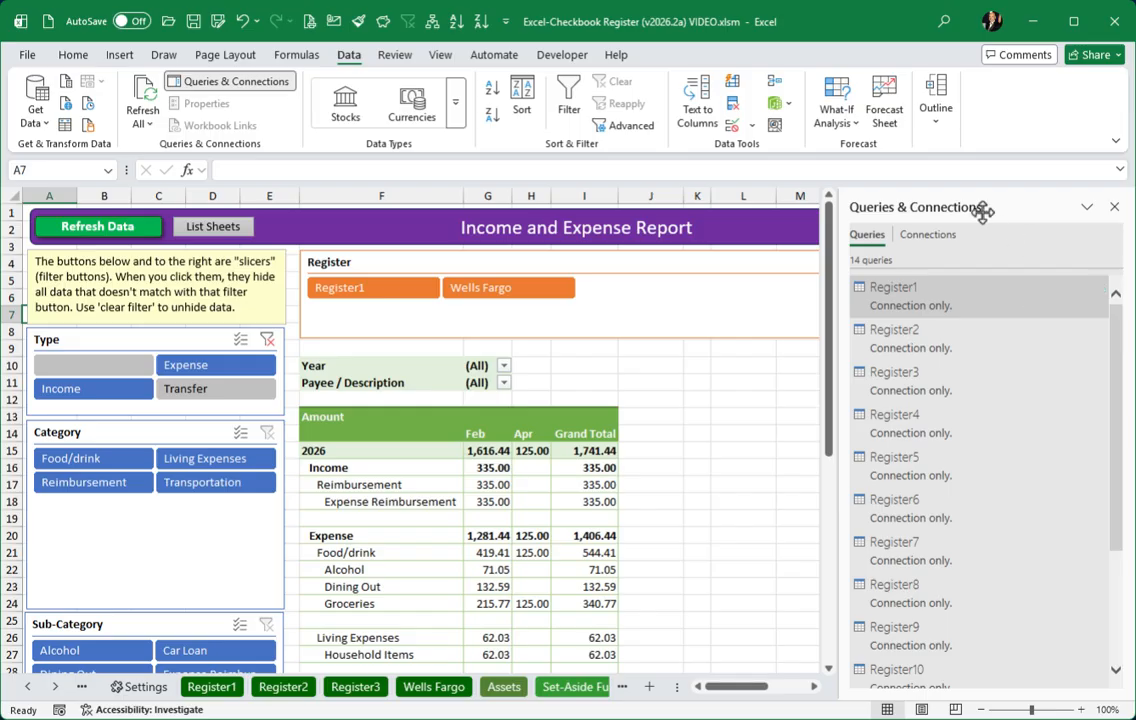
pyautogui.click(1114, 210)
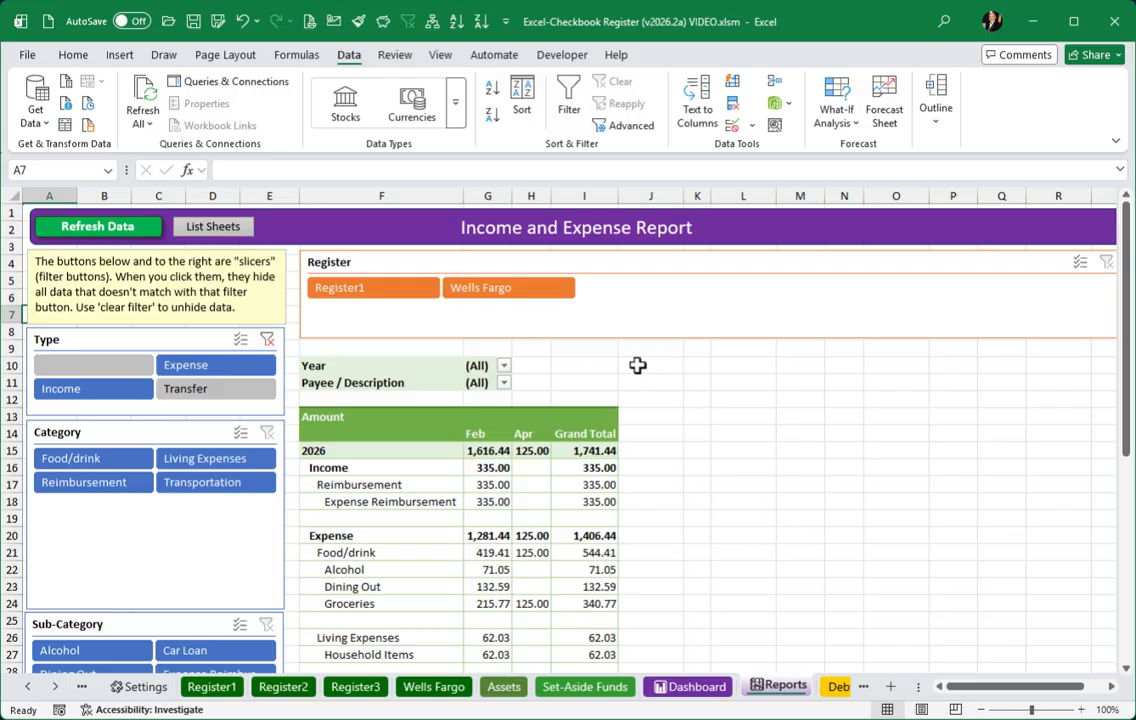
pyautogui.click(587, 369)
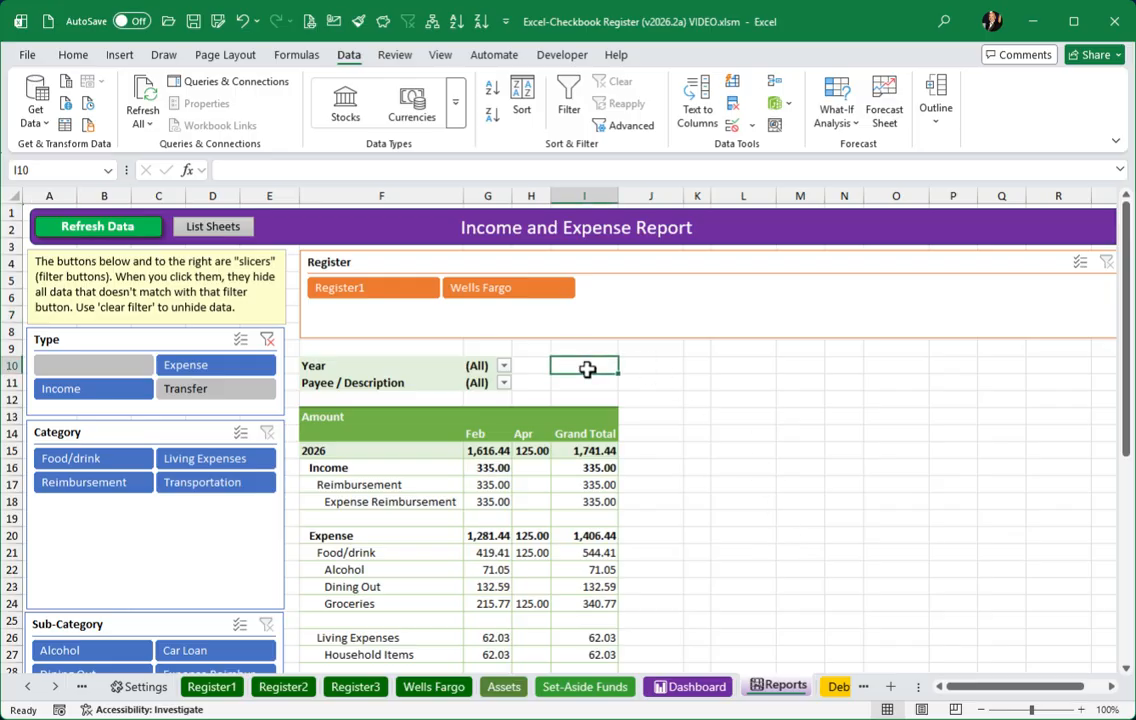